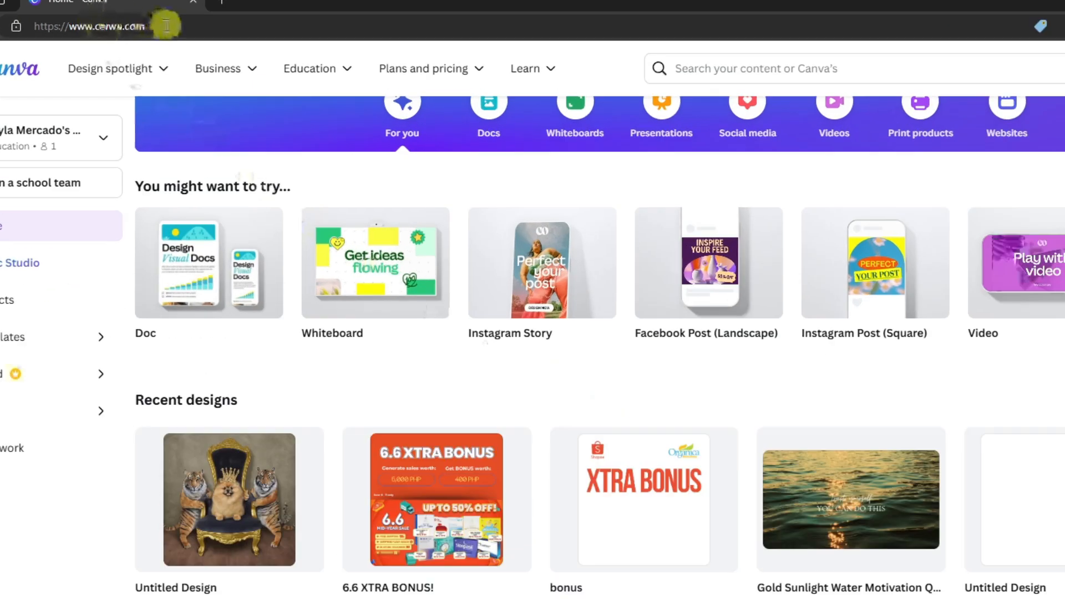
Step: Look over the home page, including the suggested design types and the recent designs
left_click(153, 27)
left_click(181, 21)
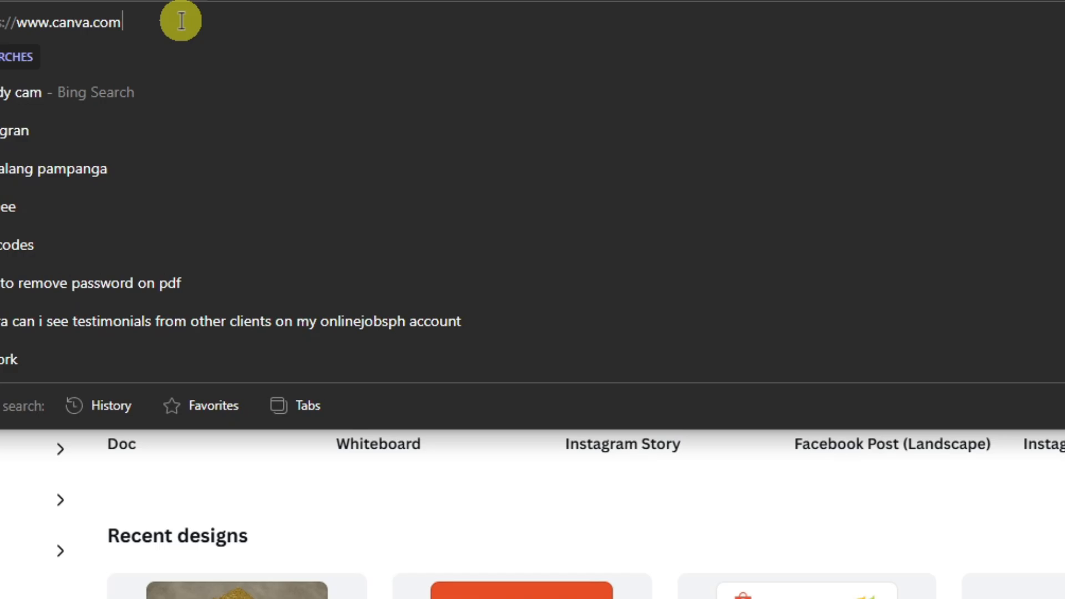
left_click(601, 4)
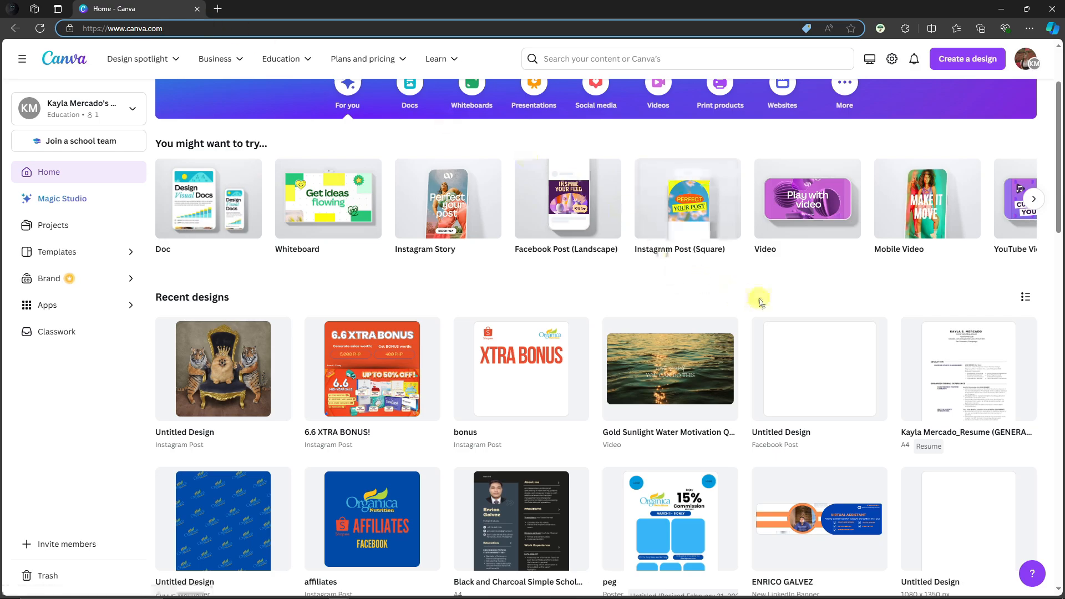
scroll(799, 349, "up", 2)
scroll(803, 359, "down", 3)
scroll(601, 352, "up", 3)
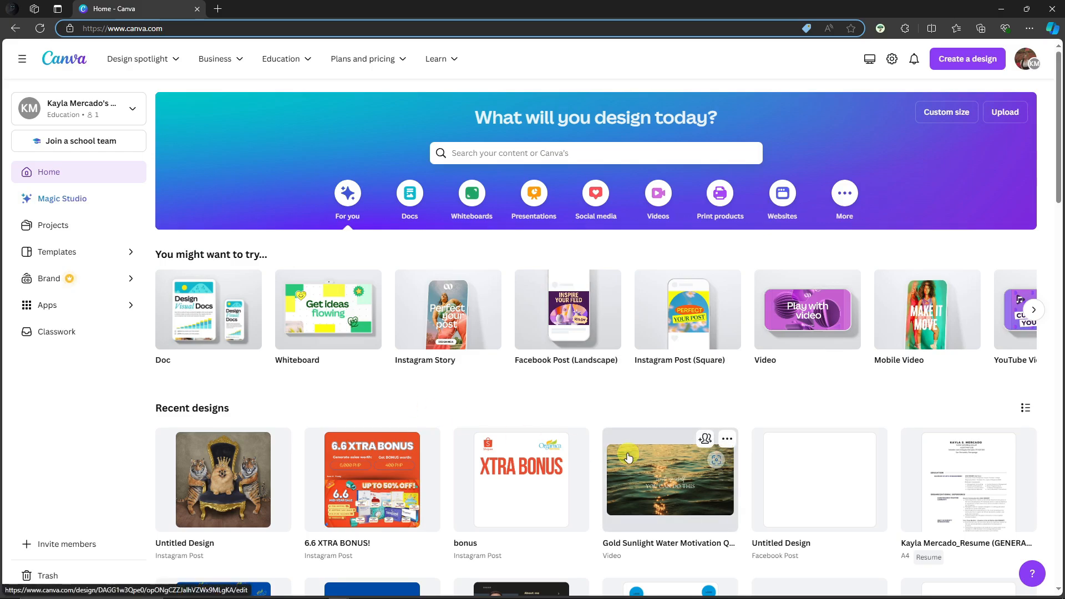
scroll(577, 373, "down", 10)
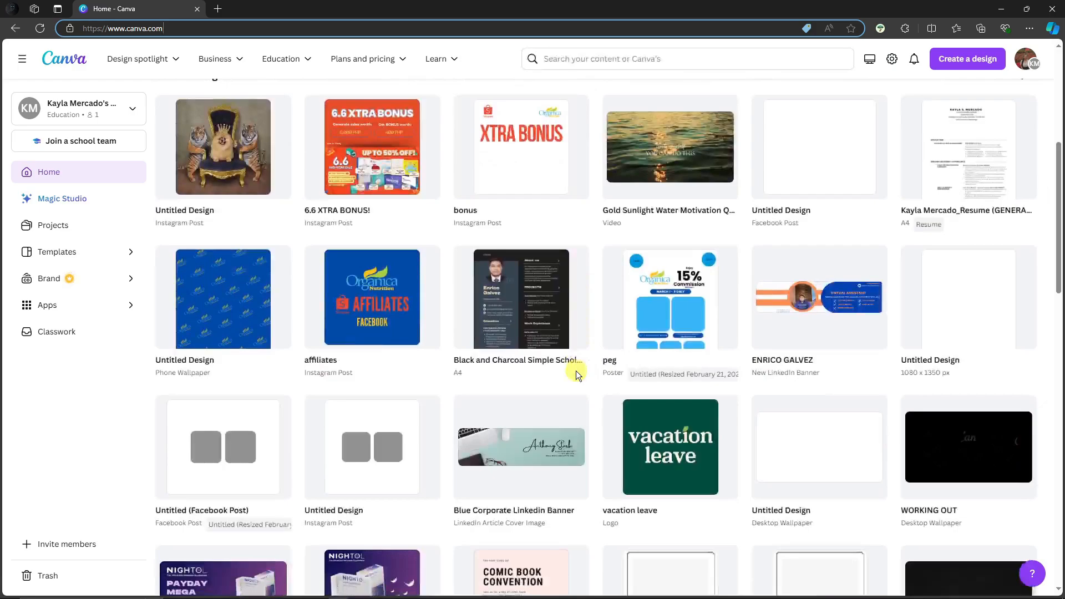
scroll(410, 451, "up", 5)
scroll(411, 450, "up", 5)
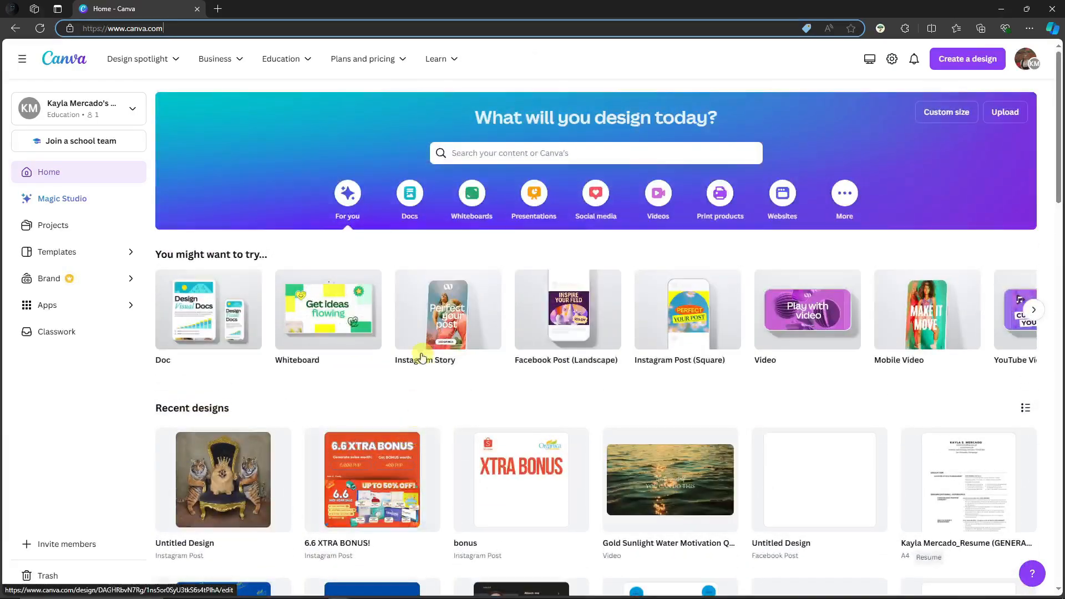
left_click(483, 153)
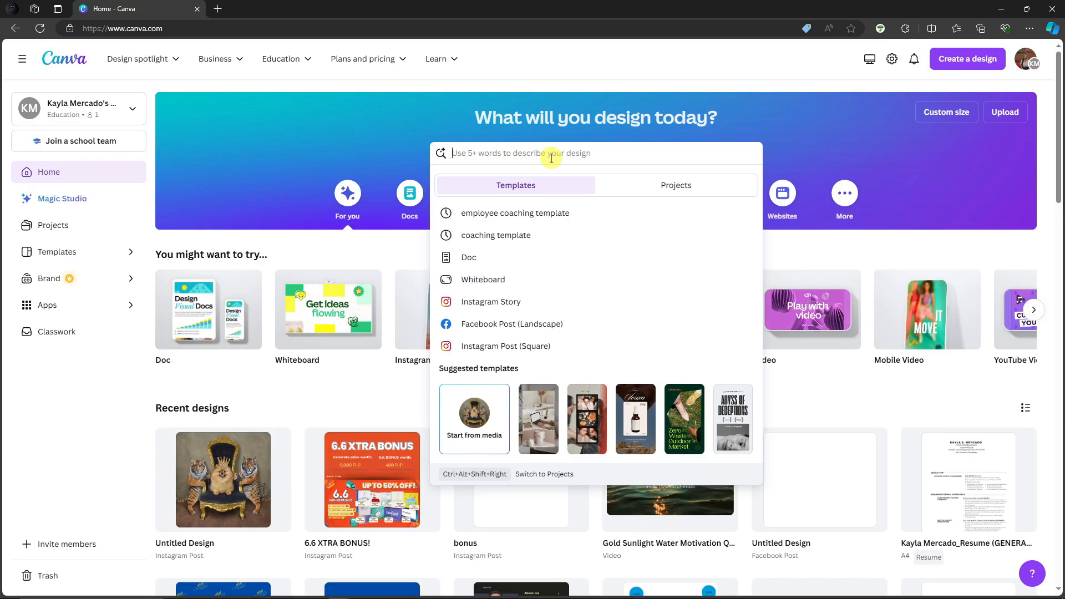
left_click(671, 189)
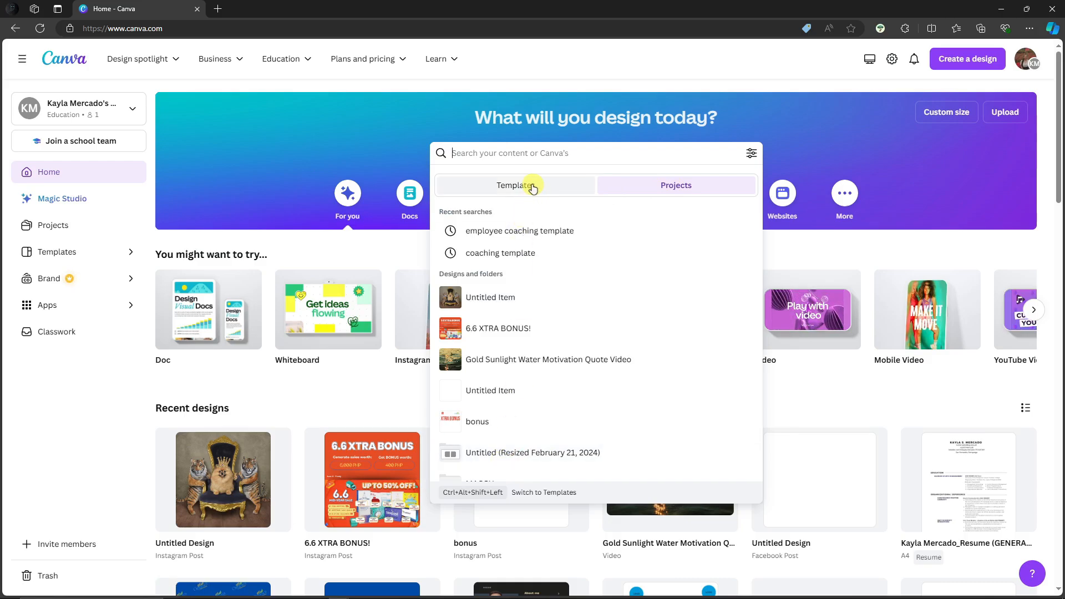
left_click(533, 187)
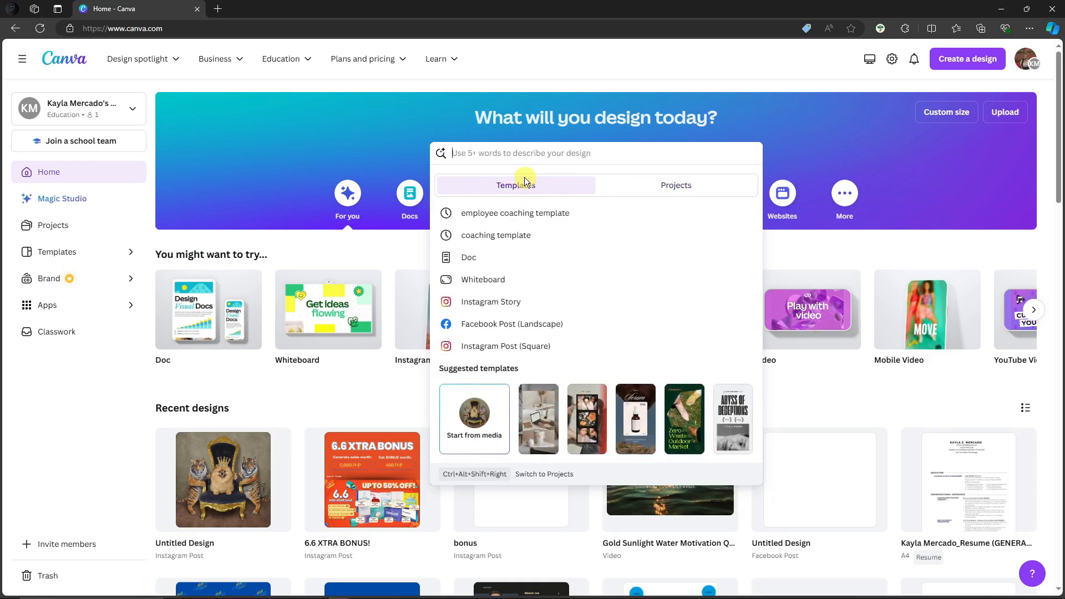
left_click(108, 413)
Step: Go to the template library and search it for "website"
left_click(74, 255)
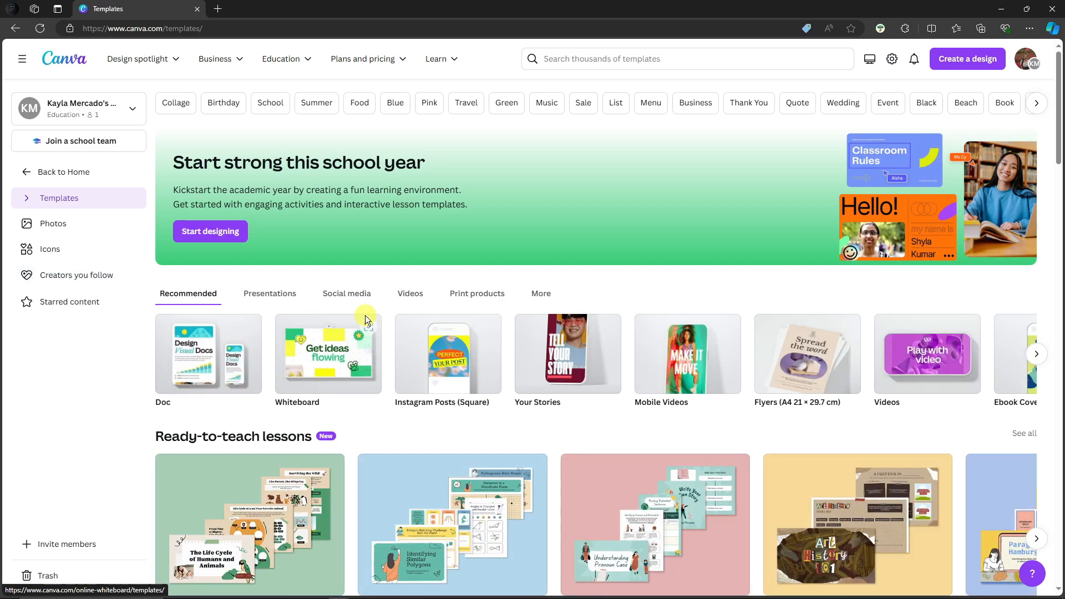
left_click(626, 58)
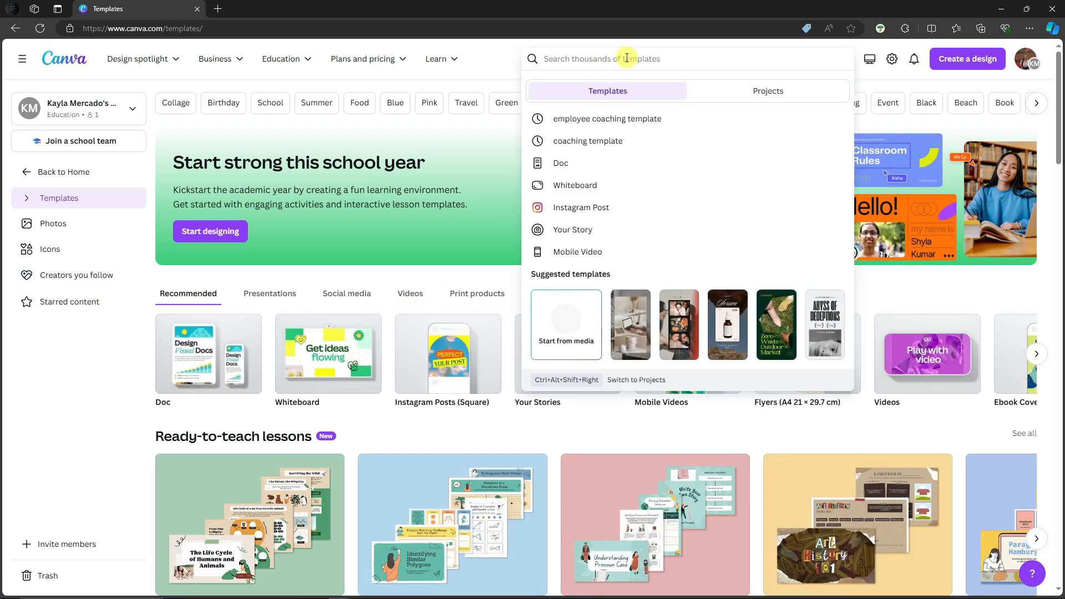
type("website")
key("Return")
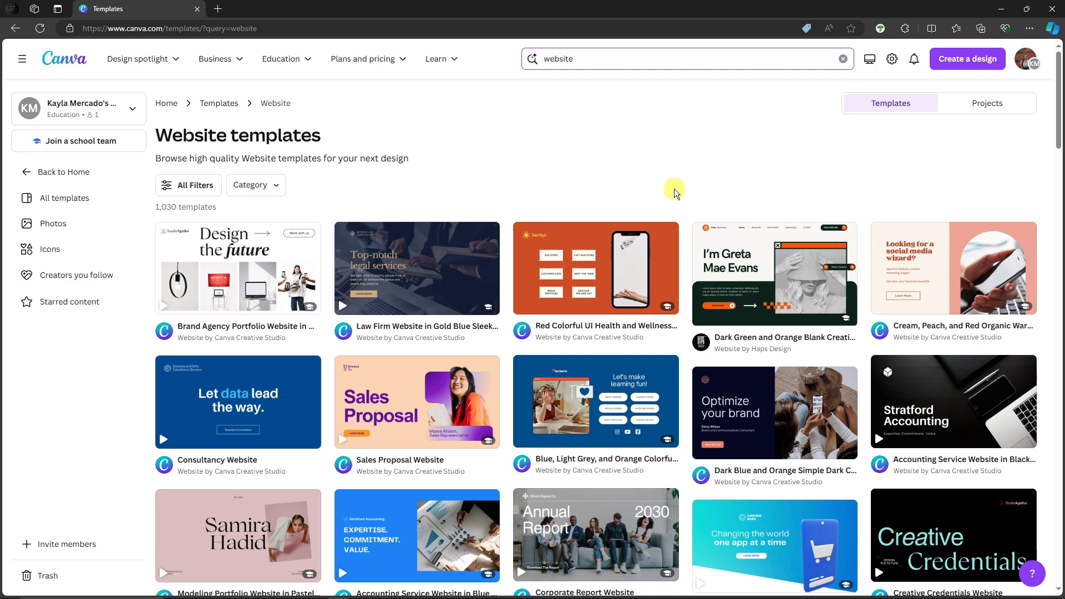
Step: Browse the website template results to compare the available designs
scroll(687, 181, "down", 7)
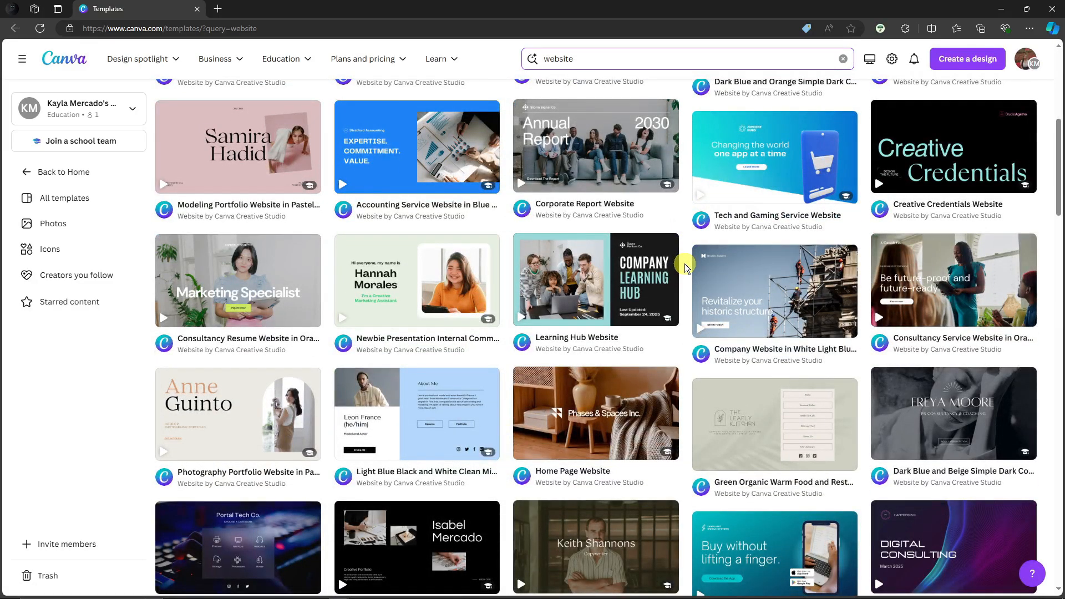
scroll(684, 265, "down", 5)
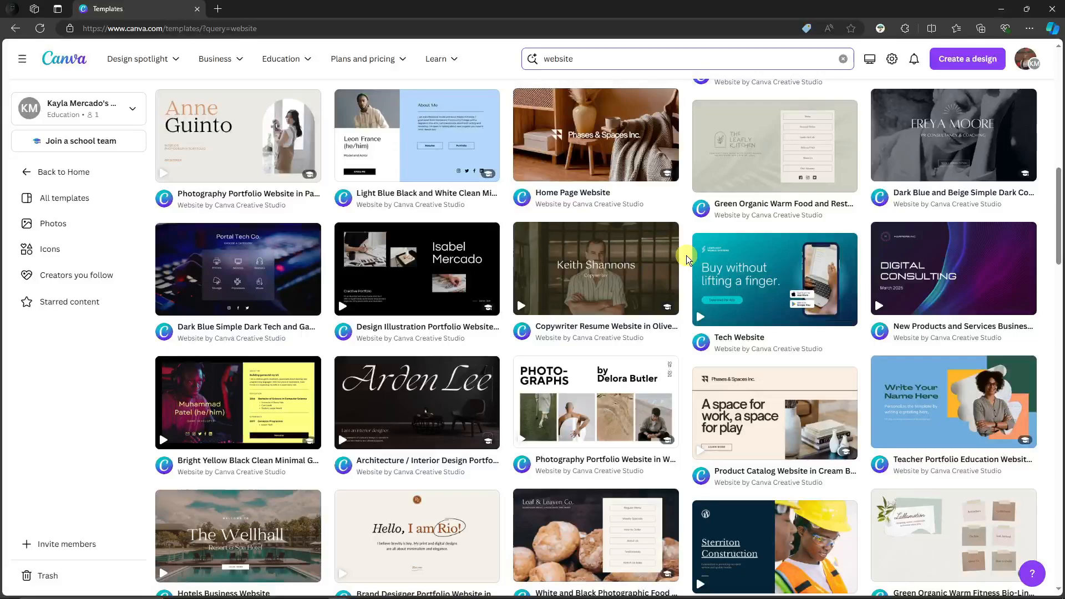
scroll(684, 252, "down", 2)
scroll(687, 238, "up", 15)
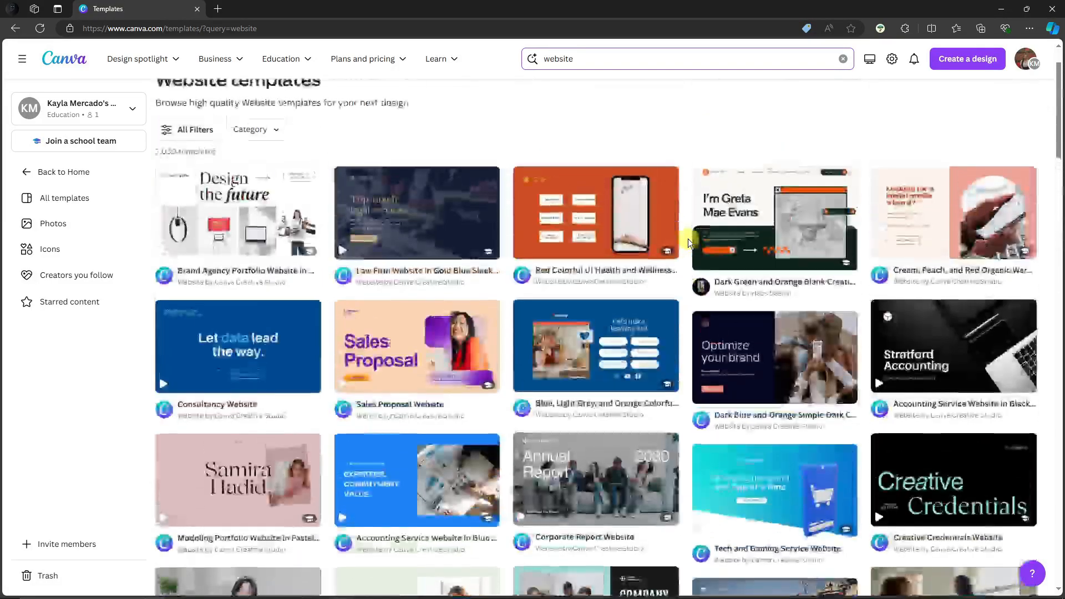
mouse_move(666, 251)
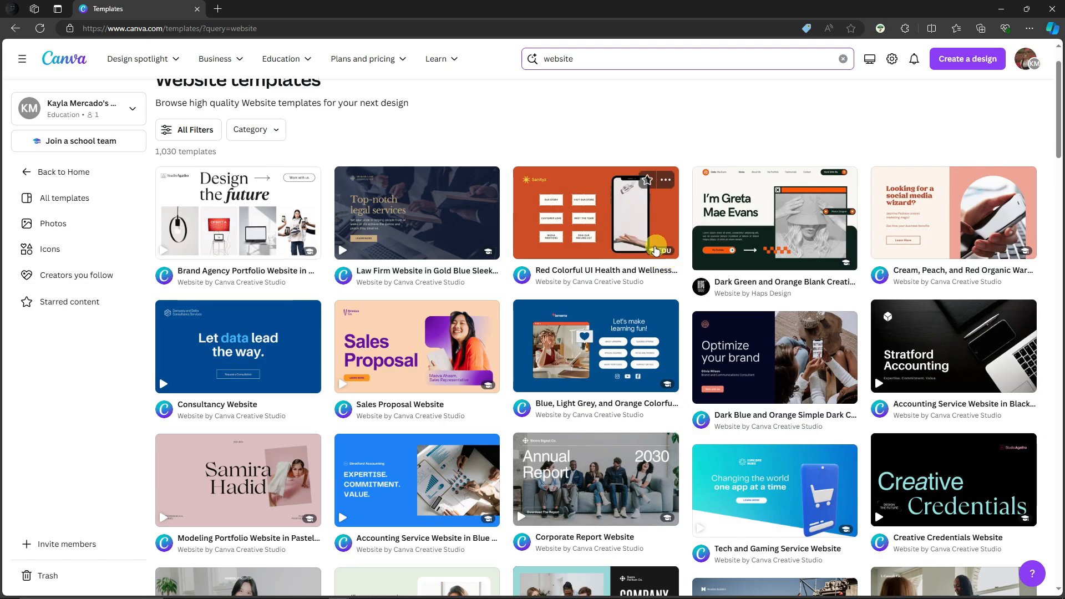
scroll(685, 266, "down", 3)
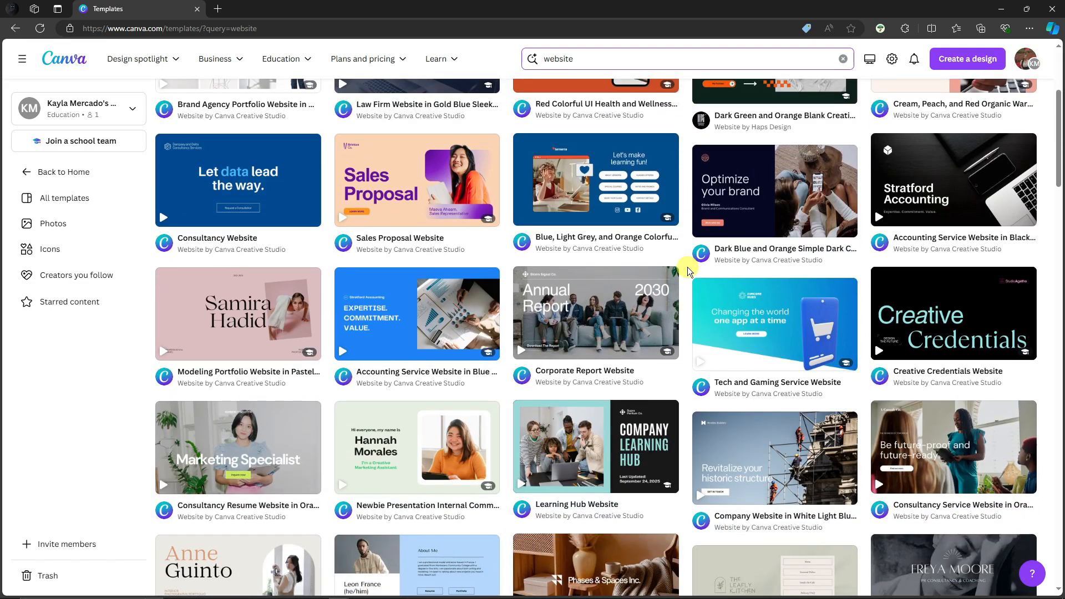
scroll(687, 267, "down", 5)
scroll(688, 268, "up", 2)
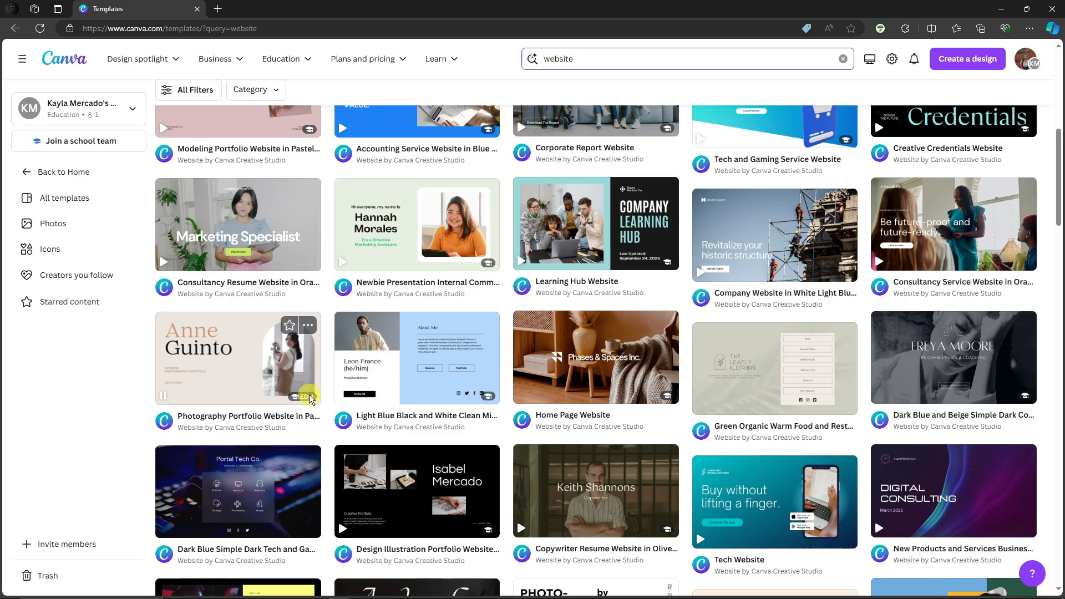
scroll(865, 403, "down", 3)
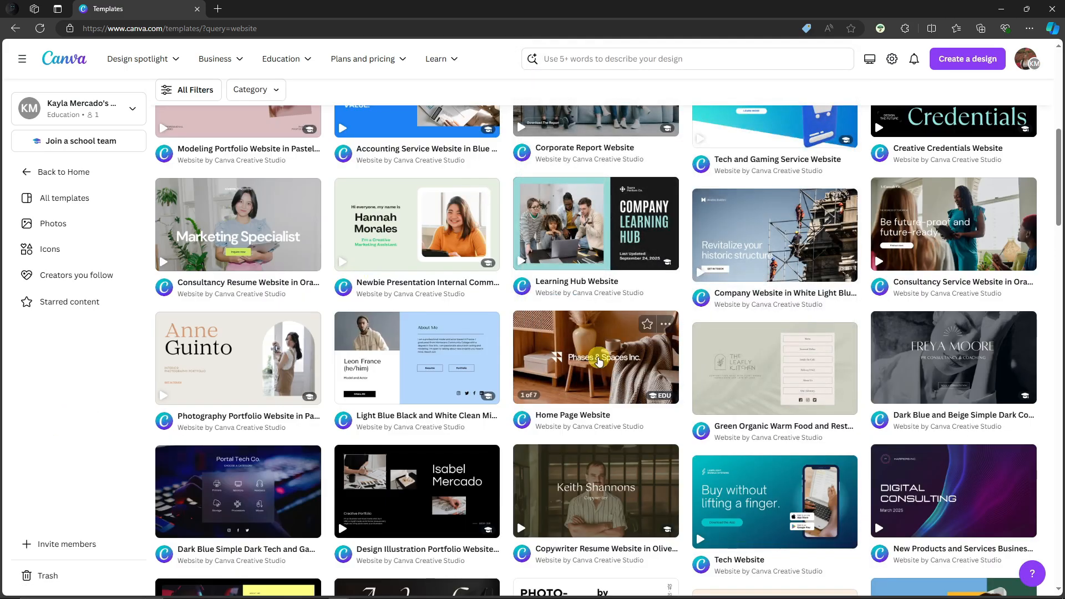
scroll(602, 357, "up", 8)
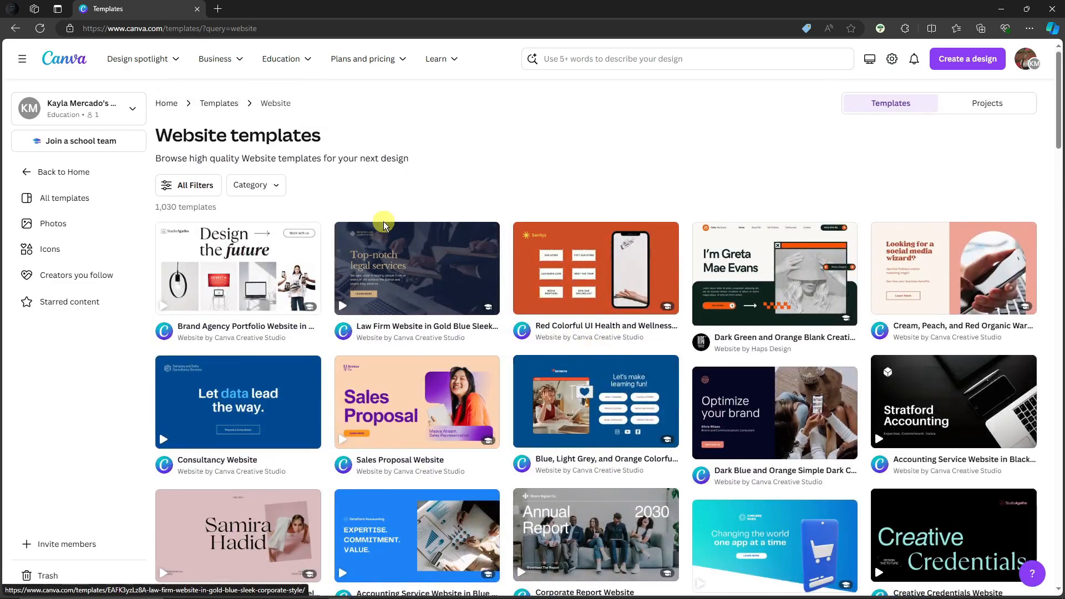
Step: Examine the category choices and the full set of style, theme and feature filters for the website templates
left_click(274, 190)
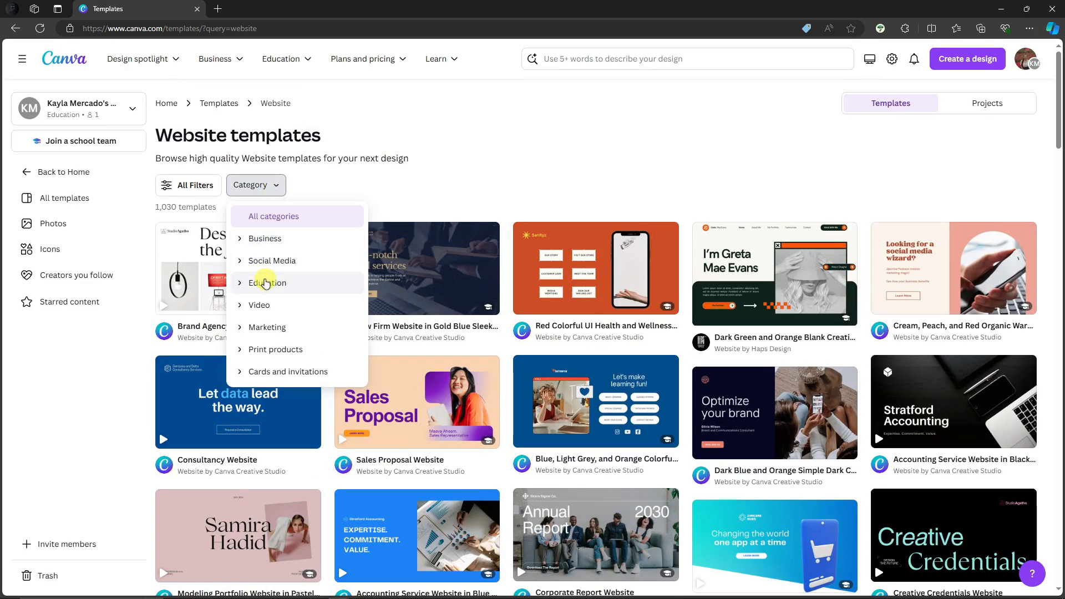
left_click(372, 190)
left_click(196, 185)
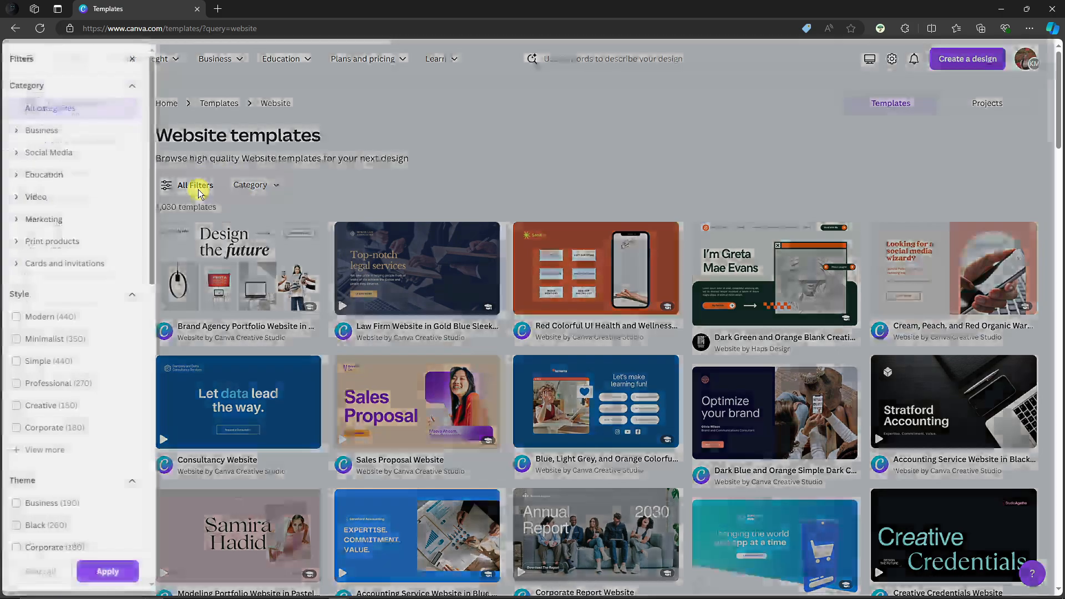
left_click(83, 383)
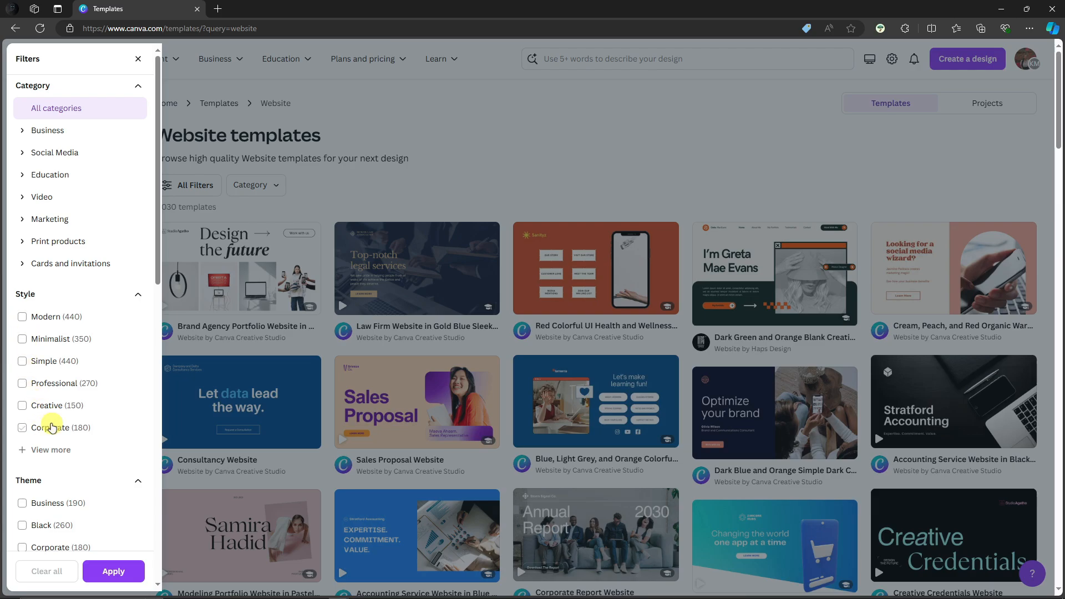
scroll(51, 427, "down", 10)
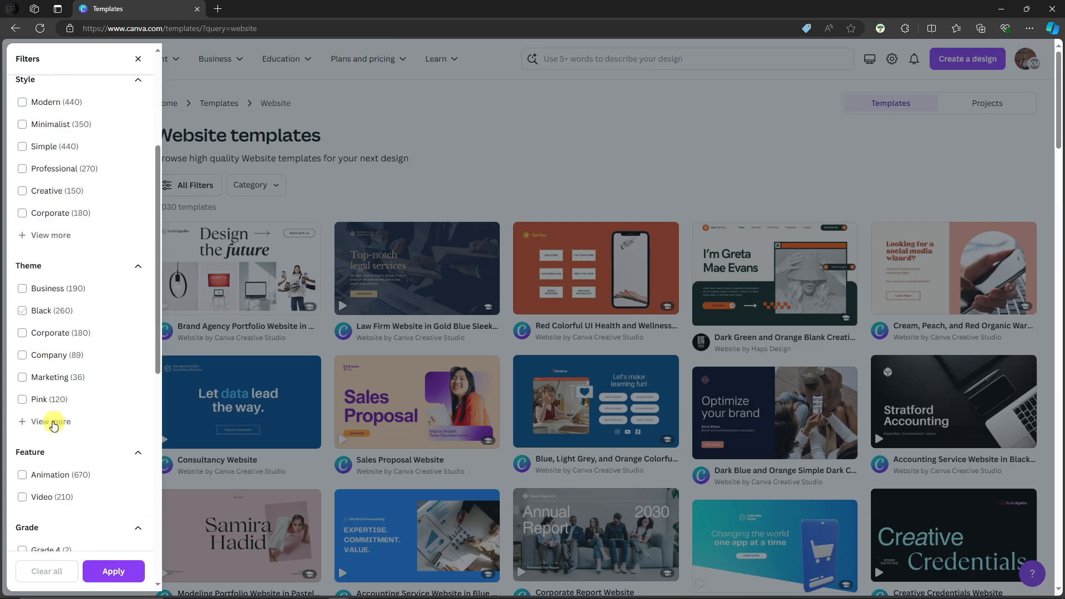
left_click(430, 199)
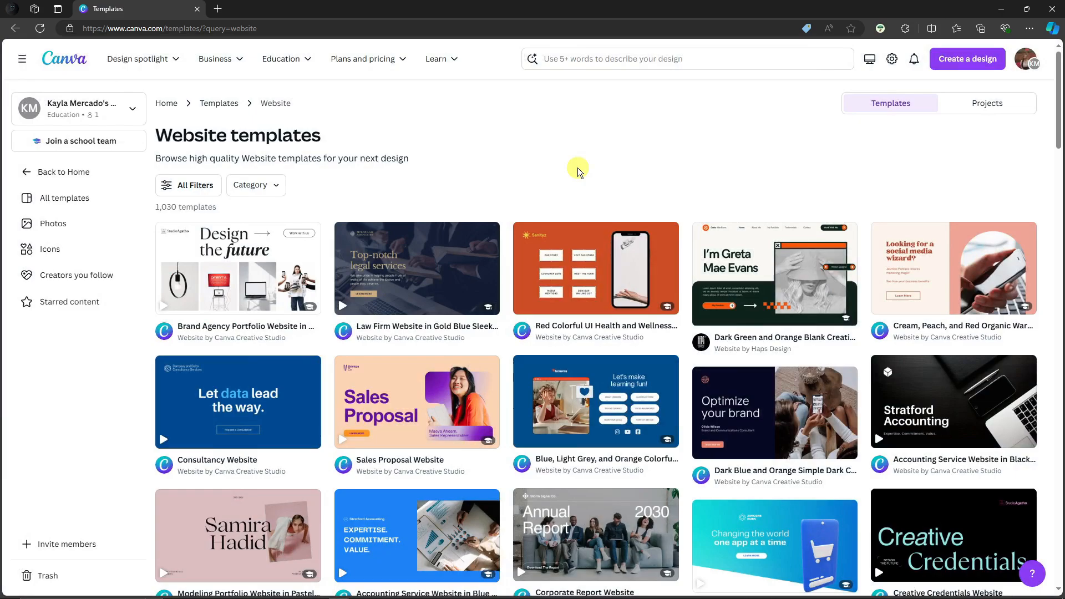
Step: Search the templates for "app website dark"
scroll(577, 167, "down", 3)
scroll(577, 168, "up", 3)
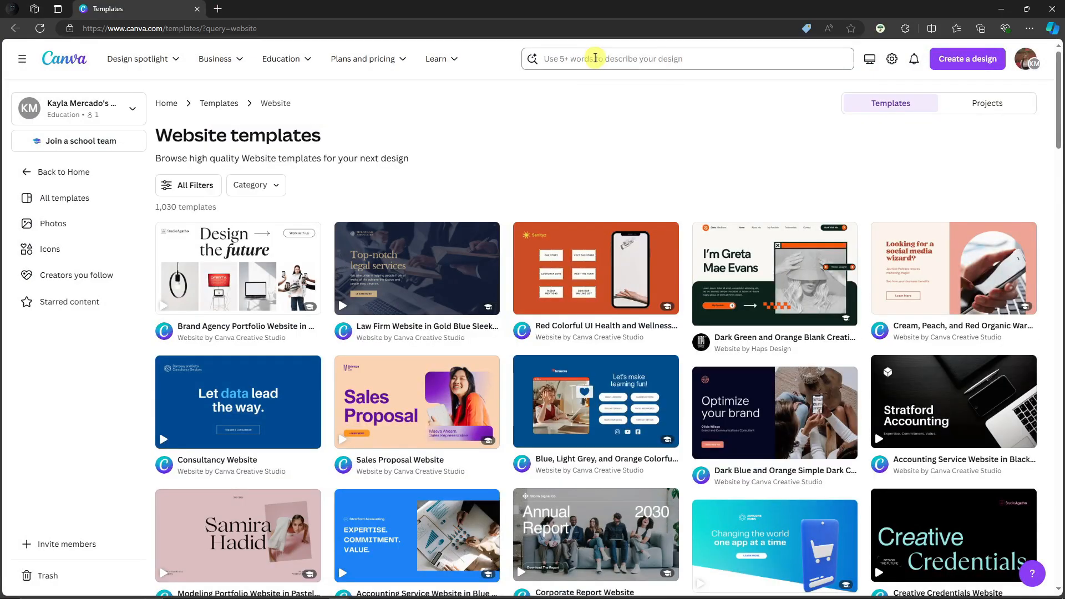
left_click(595, 58)
type("app website de")
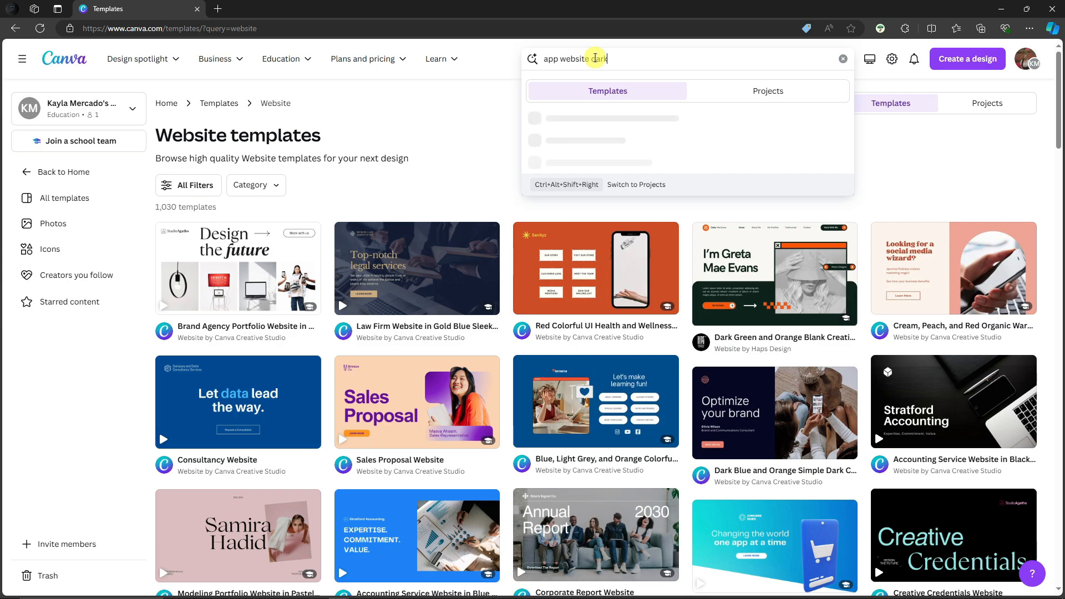
type("rk")
key("Return")
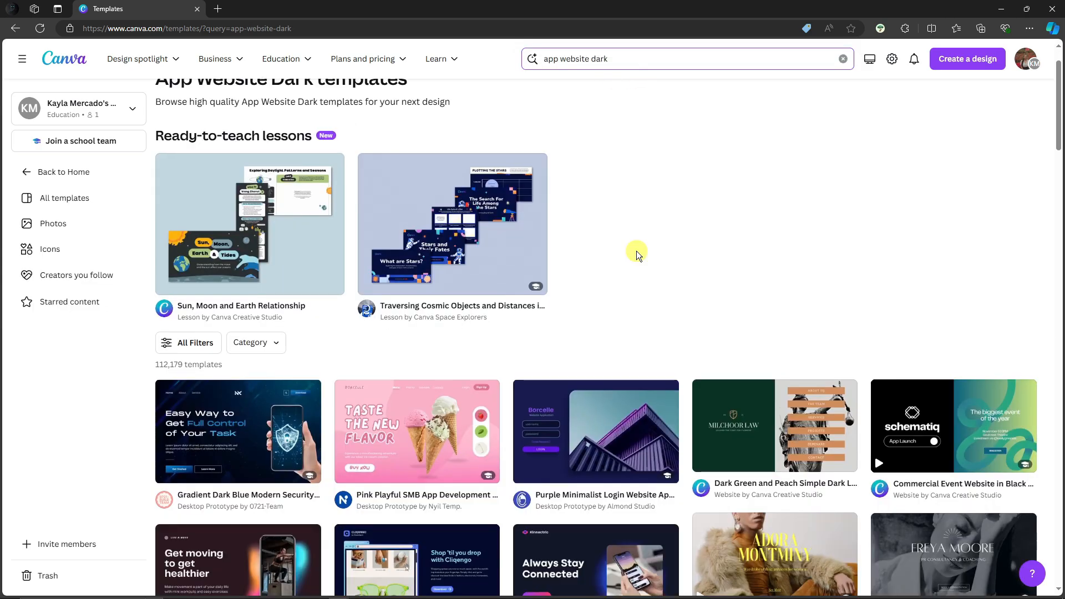
Step: Open the preview of the "App Business Website in Dark Blue and Purple Bold Tech Style" template from the results
scroll(637, 251, "down", 7)
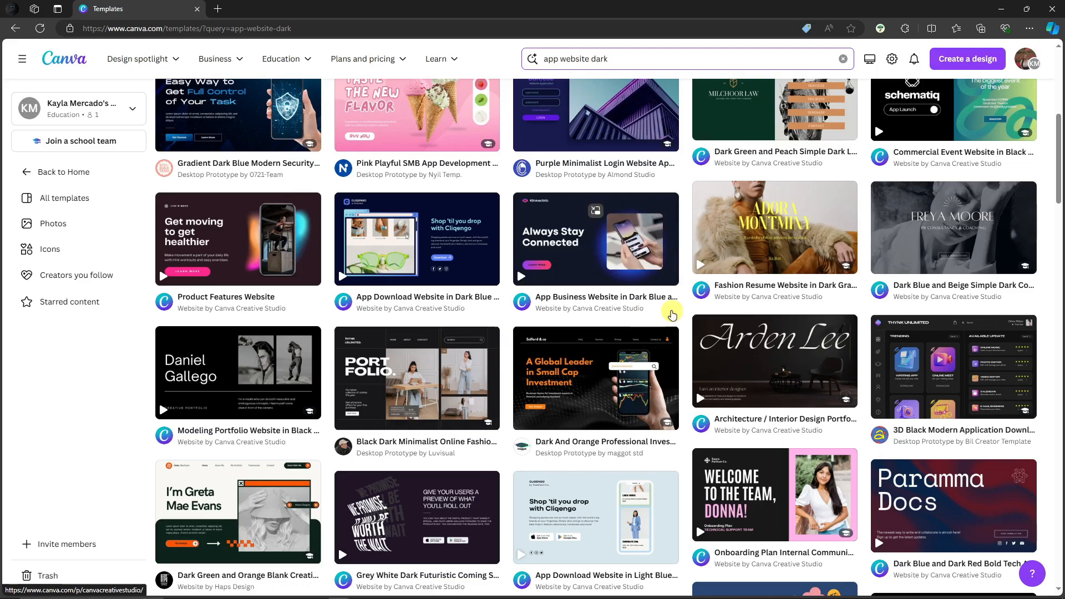
mouse_move(622, 254)
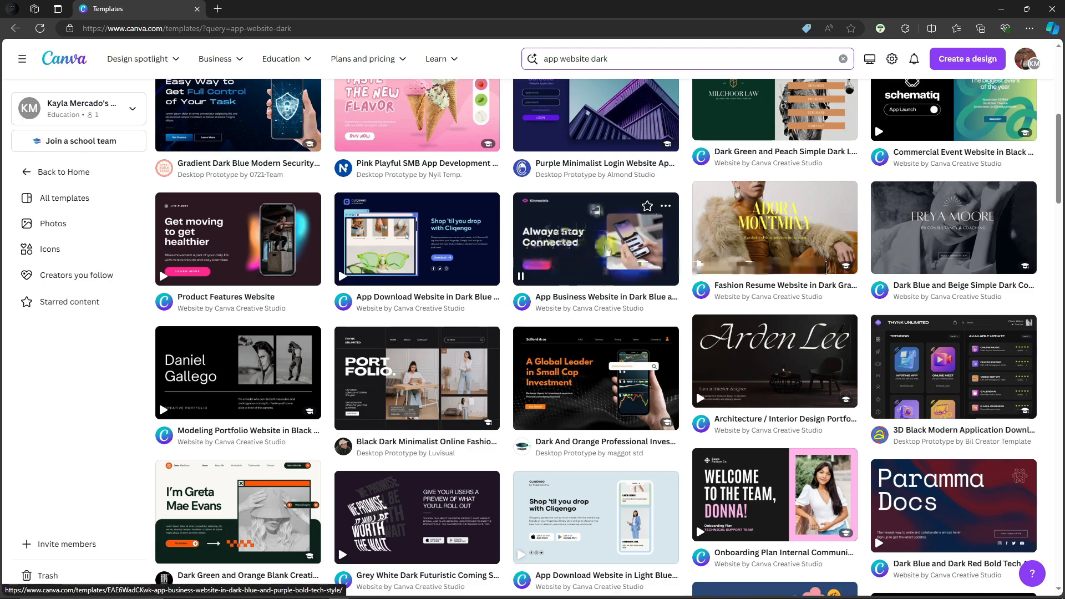
left_click(607, 248)
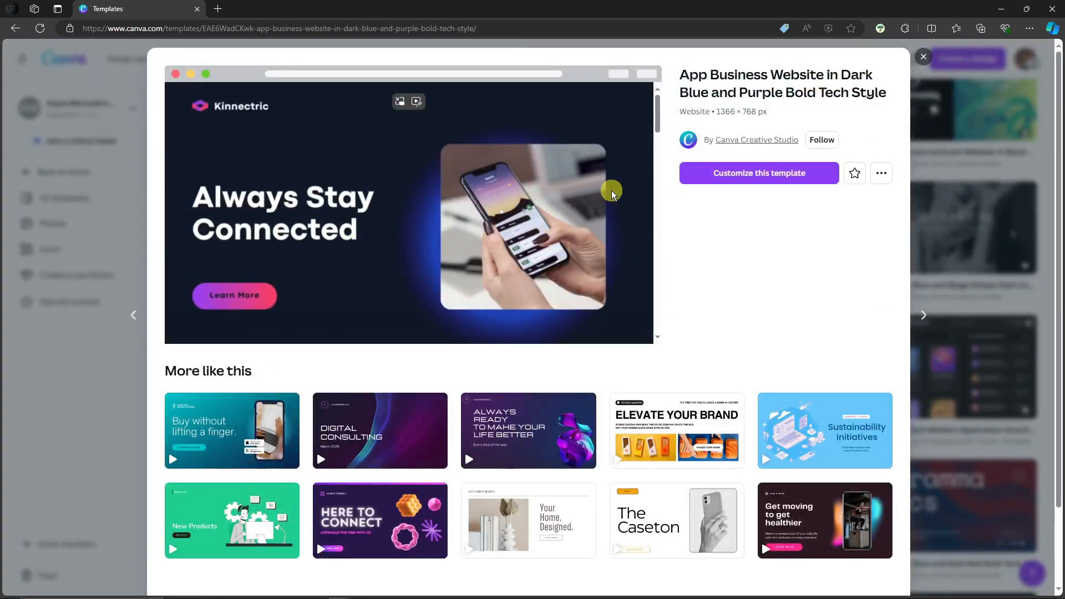
mouse_move(656, 111)
left_mouse_down()
mouse_move(654, 317)
mouse_move(661, 95)
left_mouse_up()
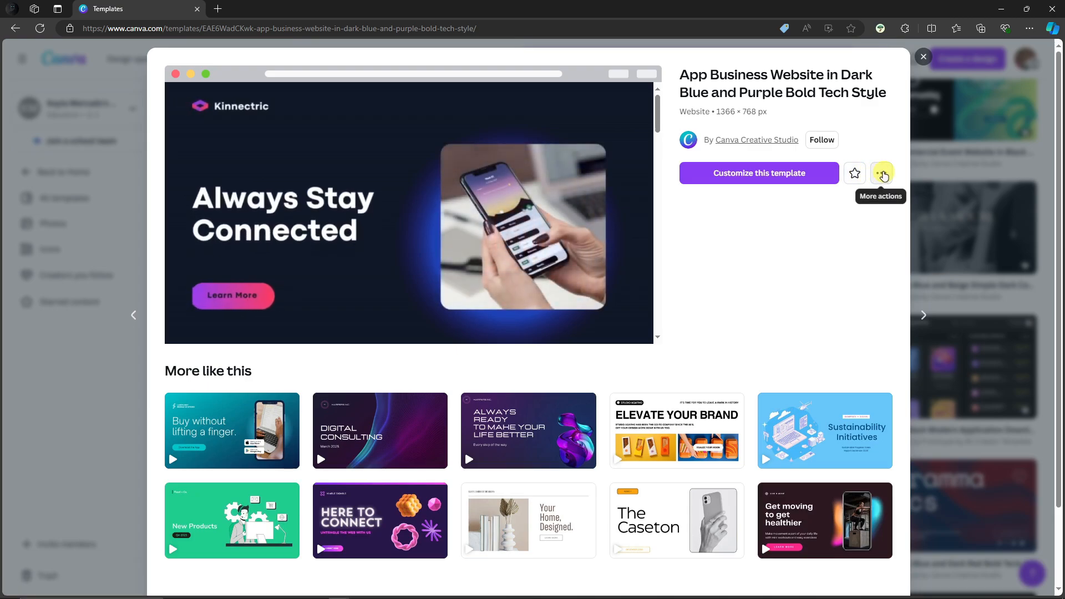
Step: Open the previewed app business website template for customizing in the editor and close the template library's browser tab
left_click(882, 174)
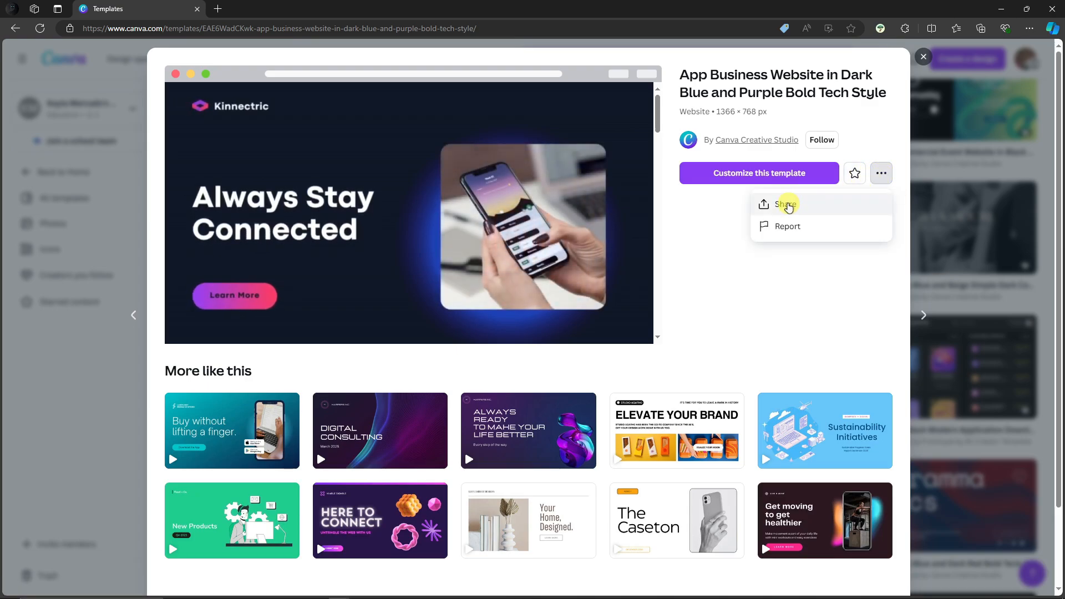
left_click(740, 228)
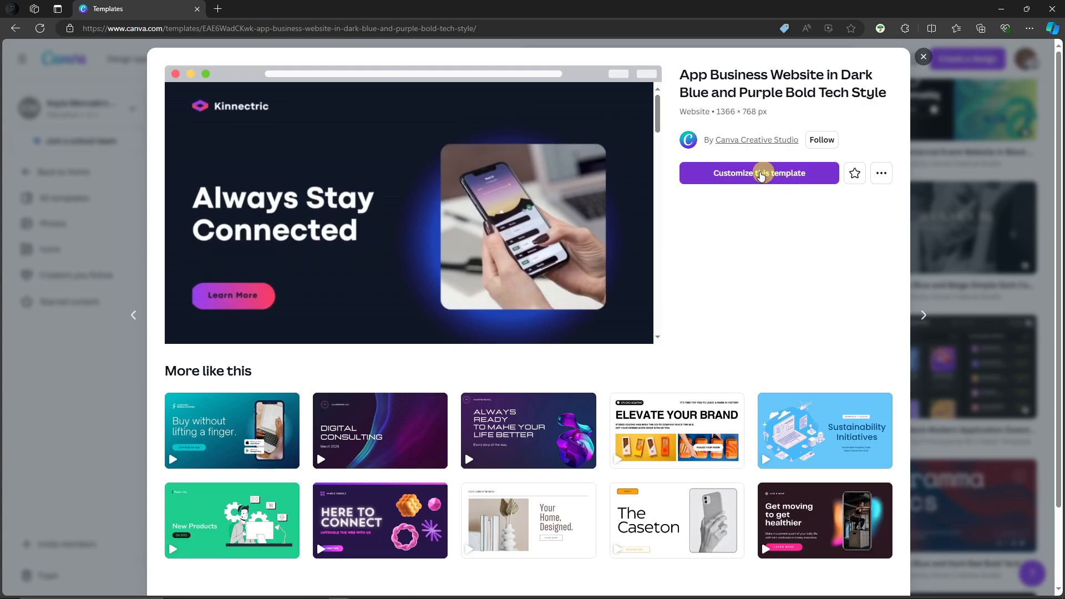
left_click(761, 173)
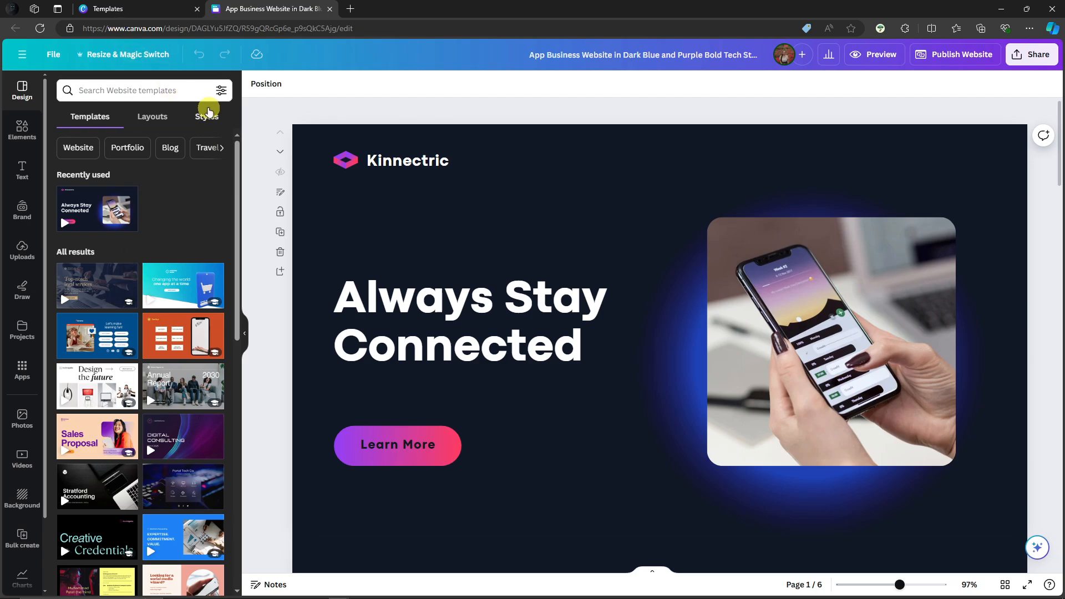
left_click(197, 10)
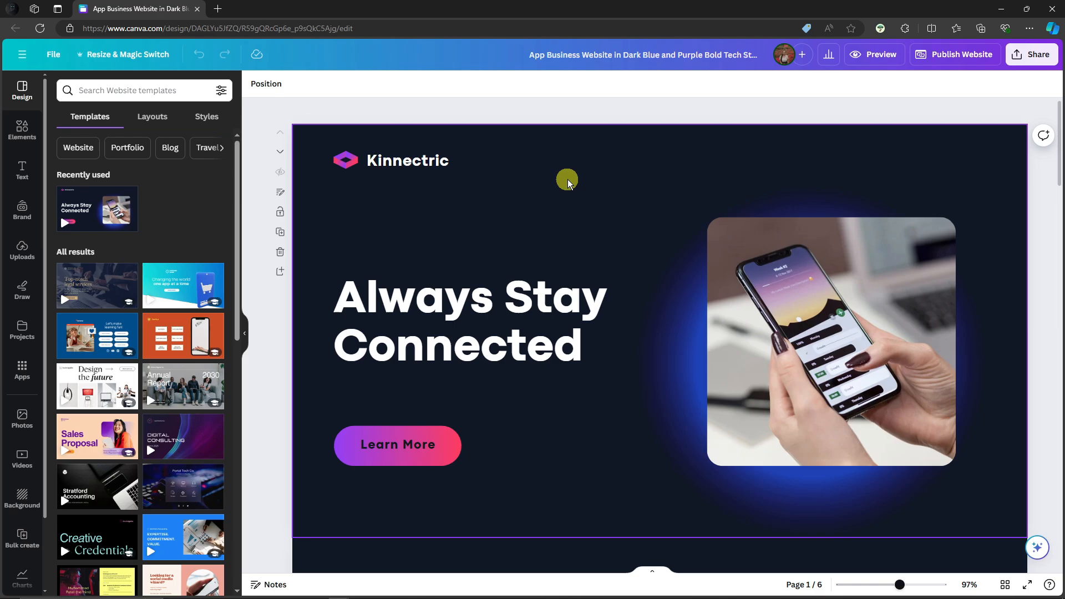
Step: Rename the design as "SAMPLE WEBSITE"
left_click(617, 57)
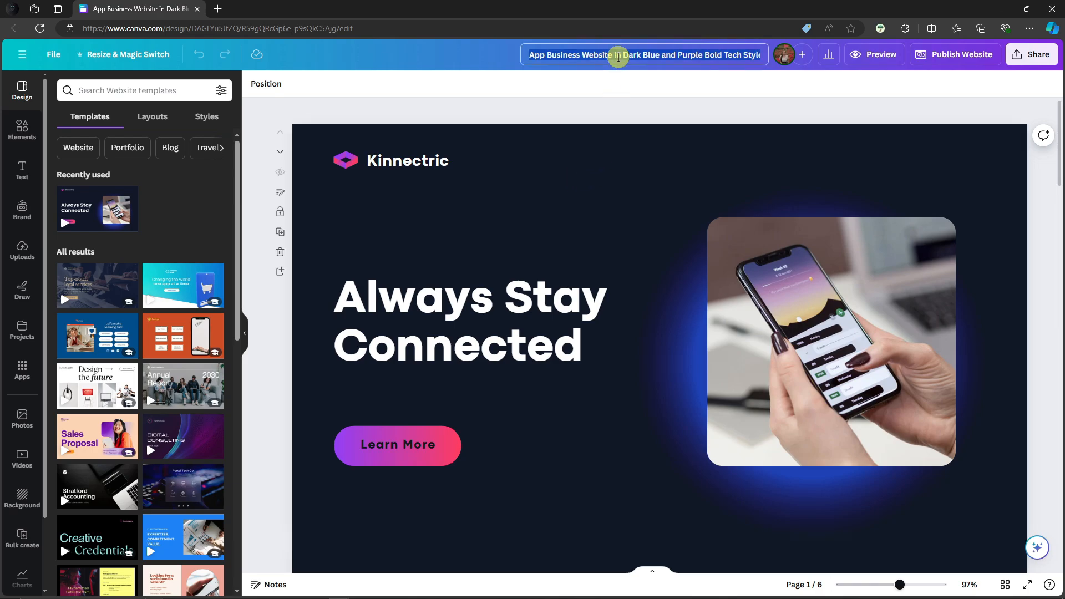
type("SAMPLE WEBSITE")
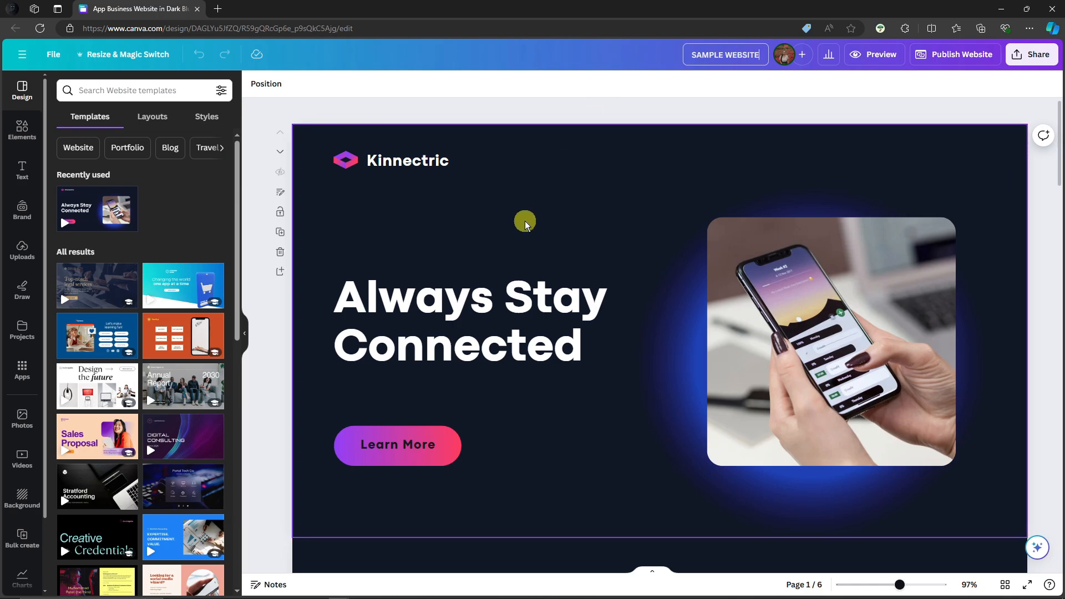
left_click(525, 224)
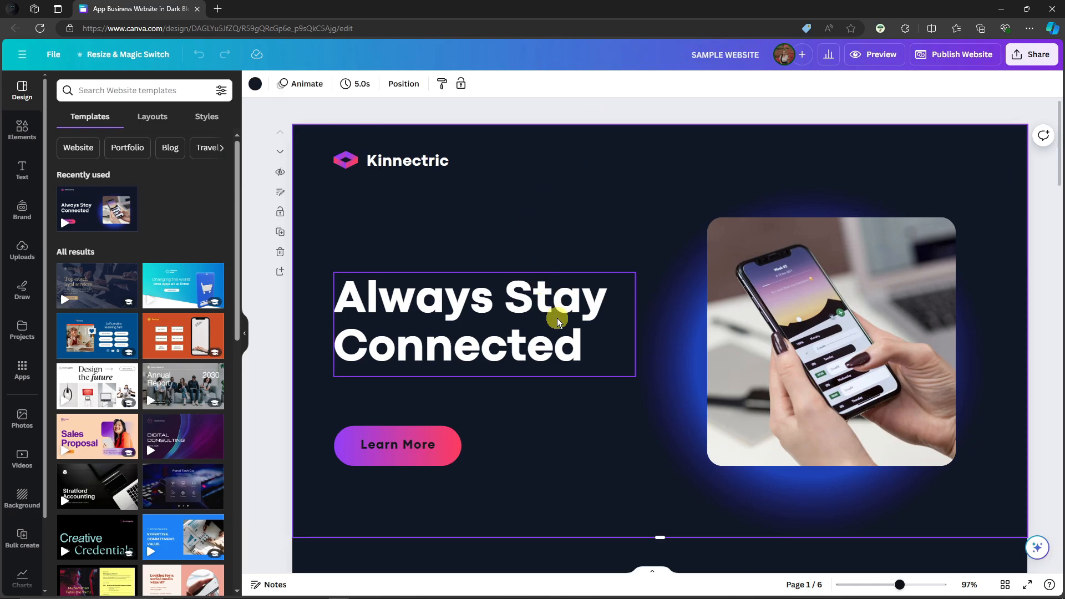
Step: Replace the "Always Stay Connected" heading on the first page with "TUTORIALBOXX"
left_click(530, 302)
left_click(527, 305)
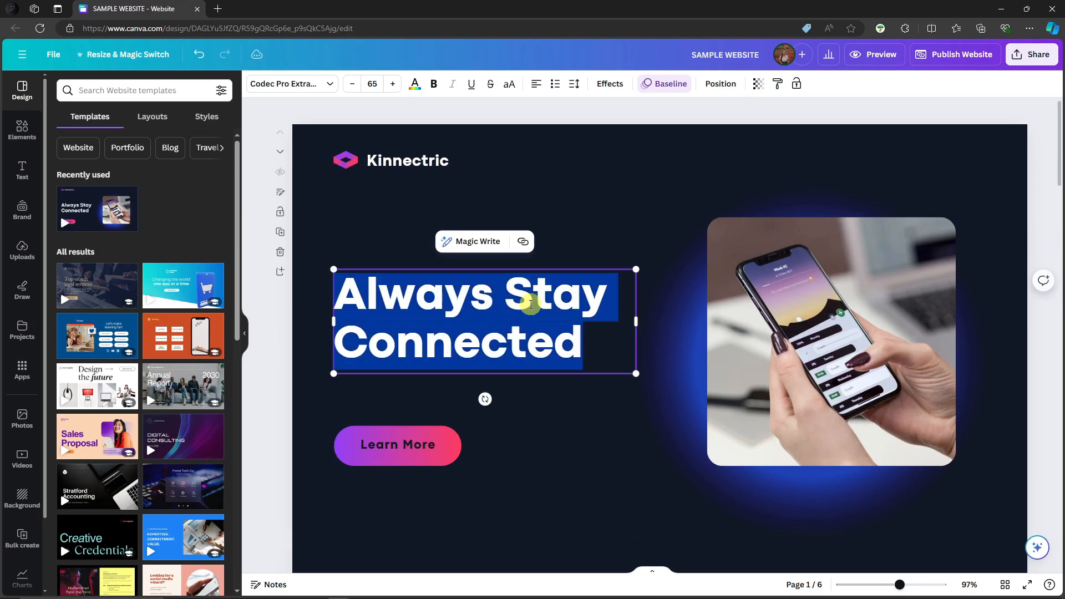
left_click(539, 302)
left_click(586, 414)
left_click(548, 347)
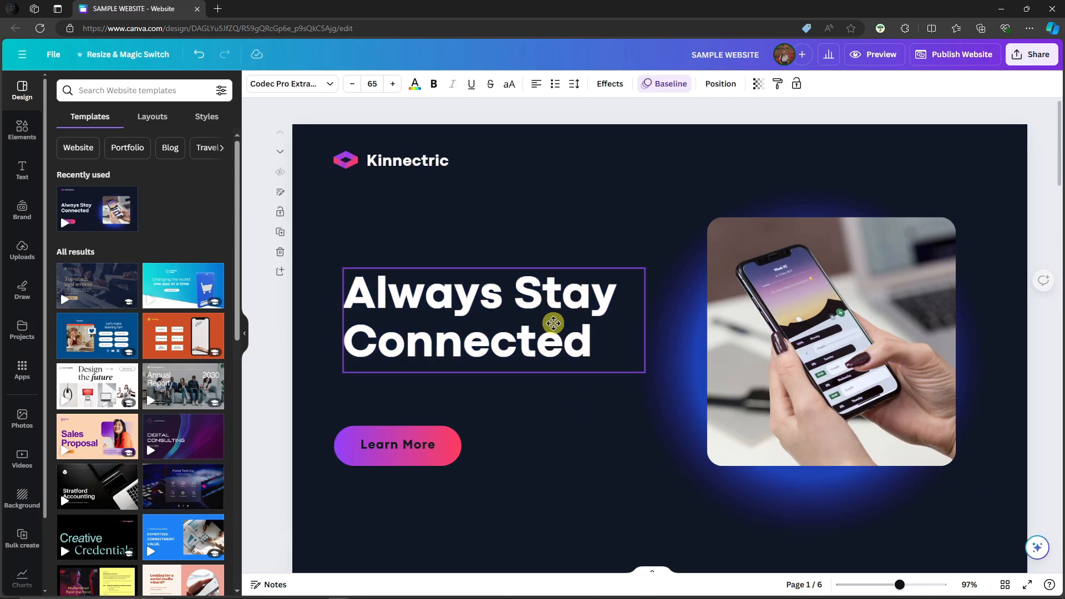
left_click(538, 315)
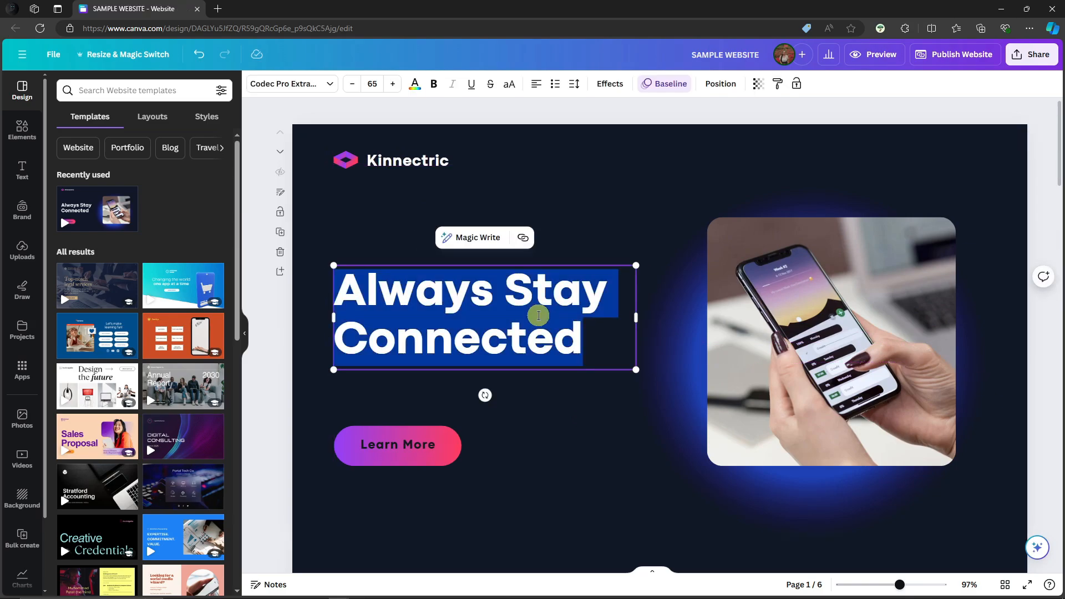
type("TUT")
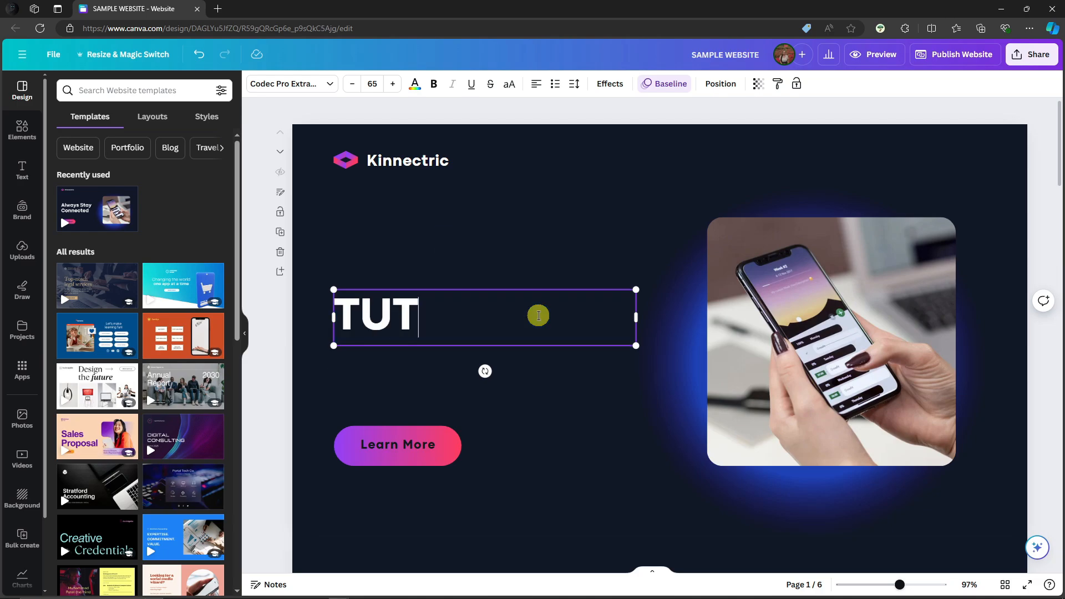
type("ORIALBOXX")
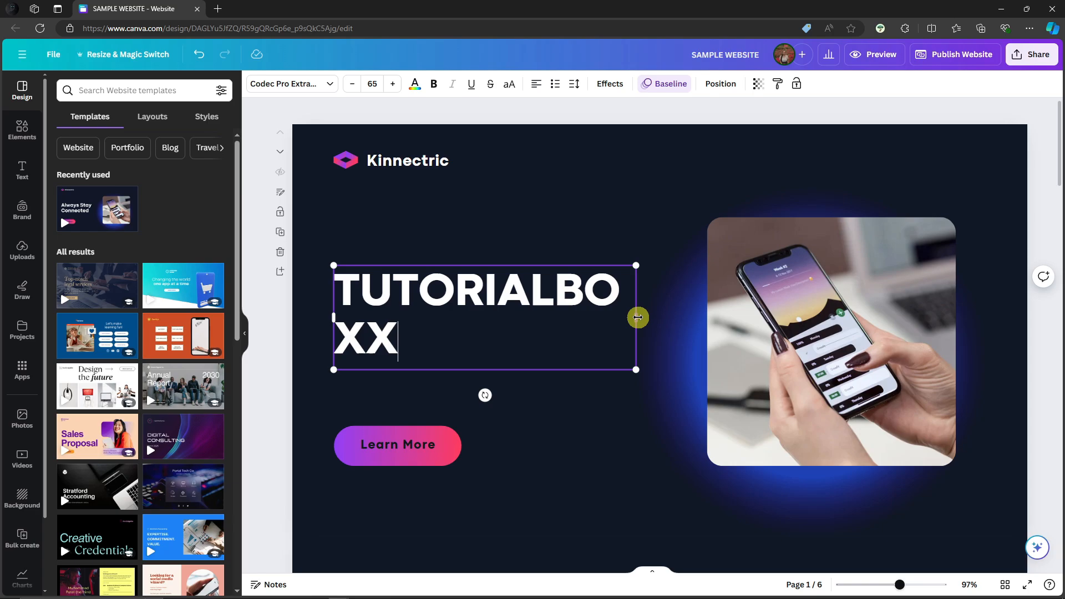
Step: Widen the "TUTORIALBOXX" heading's text box to fit the word on one line and shift it slightly down and to the left
left_click_drag(638, 318, 693, 317)
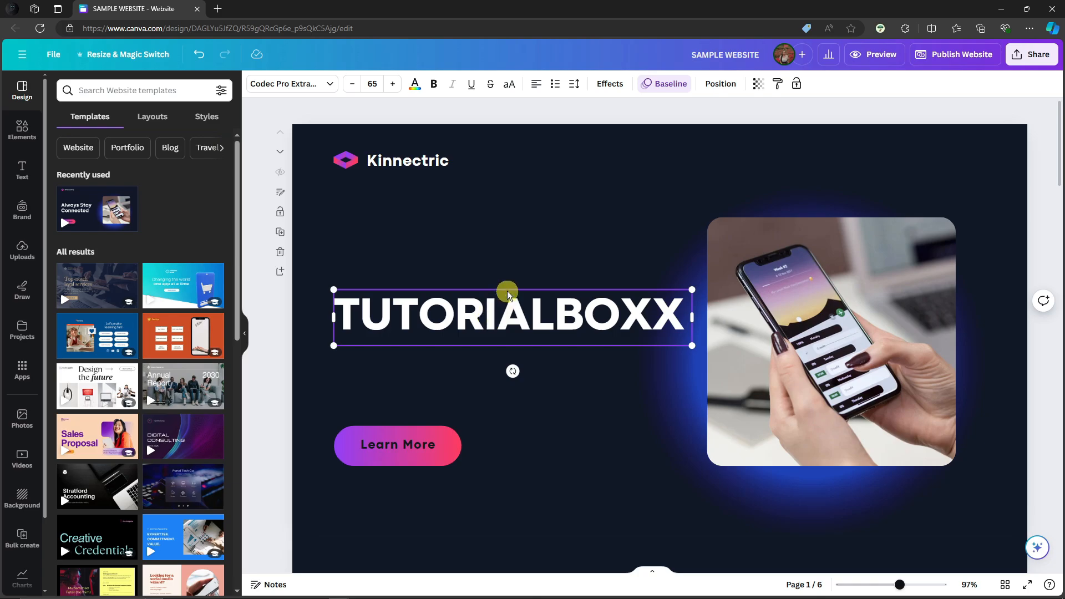
left_click(472, 369)
left_click_drag(491, 314, 472, 329)
left_click(506, 330)
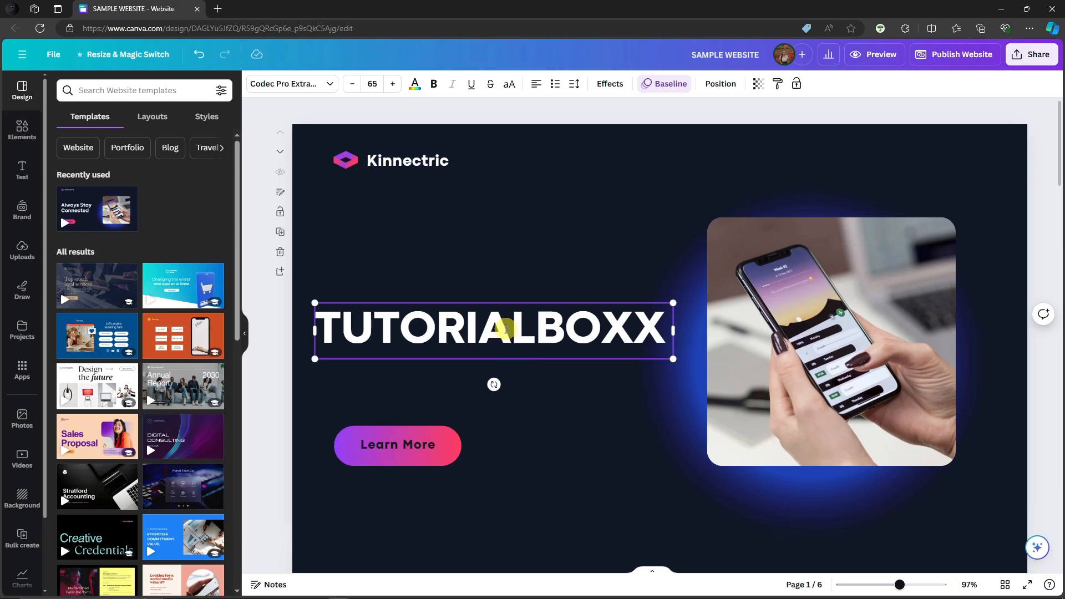
Step: Change the "TUTORIALBOXX" heading's font to the bolder Cerebri variant from the recommended fonts
double_click(520, 331)
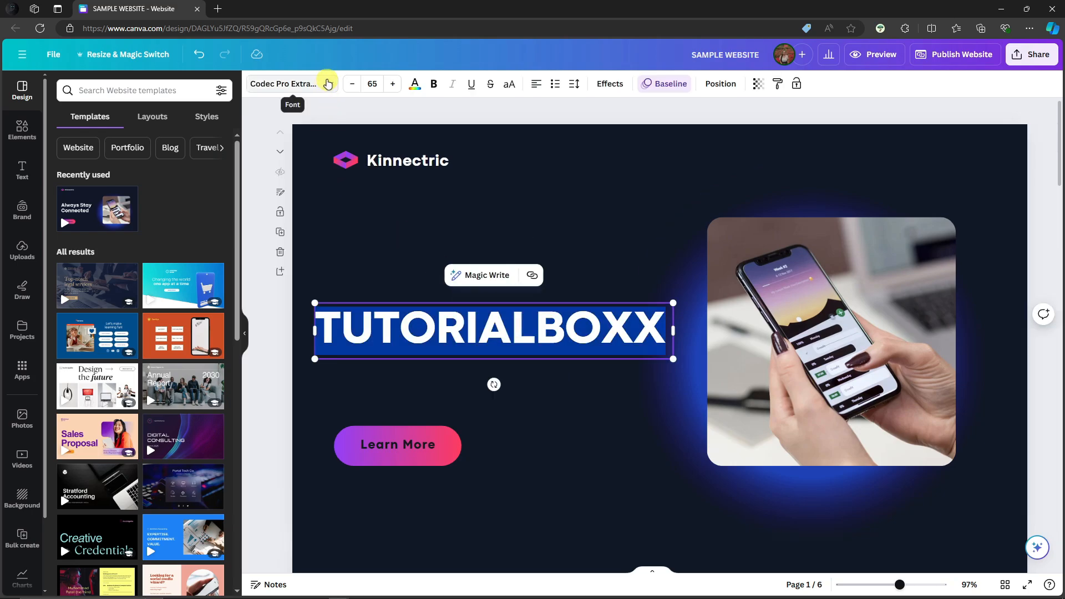
left_click(327, 84)
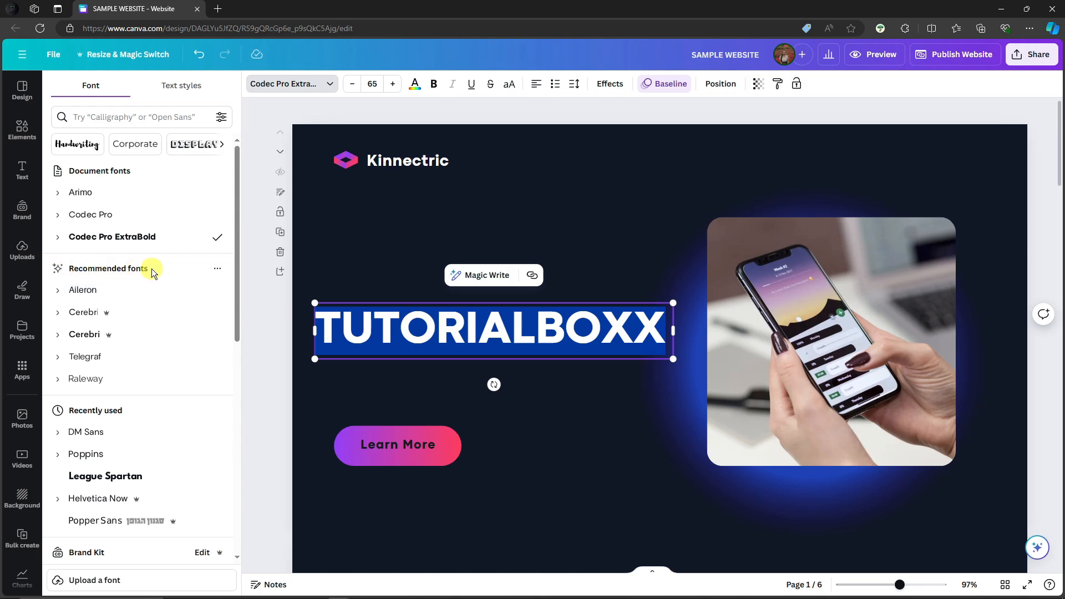
scroll(152, 272, "down", 3)
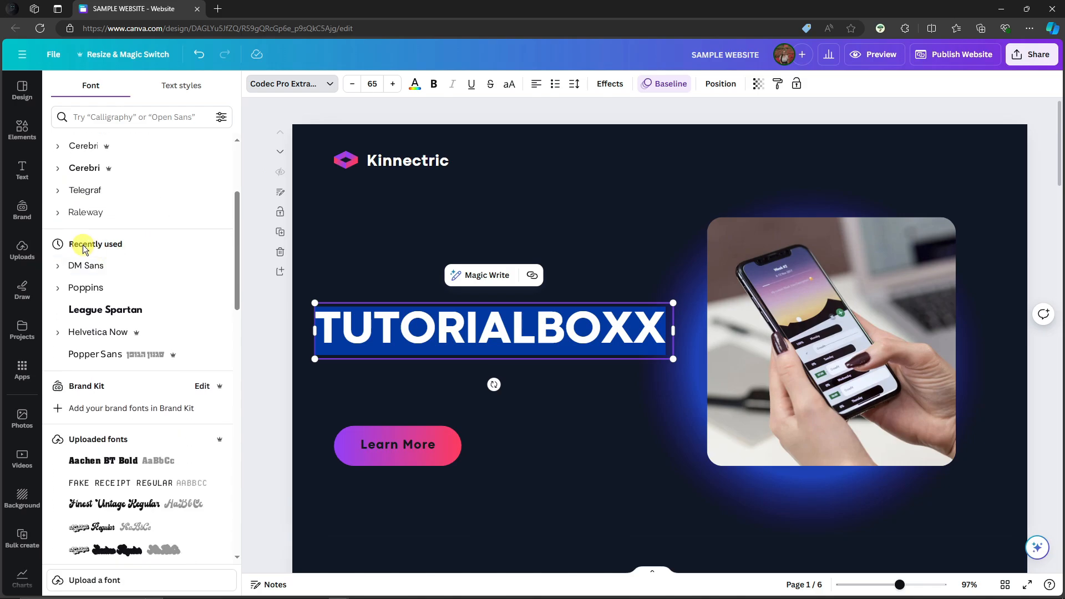
scroll(87, 248, "down", 3)
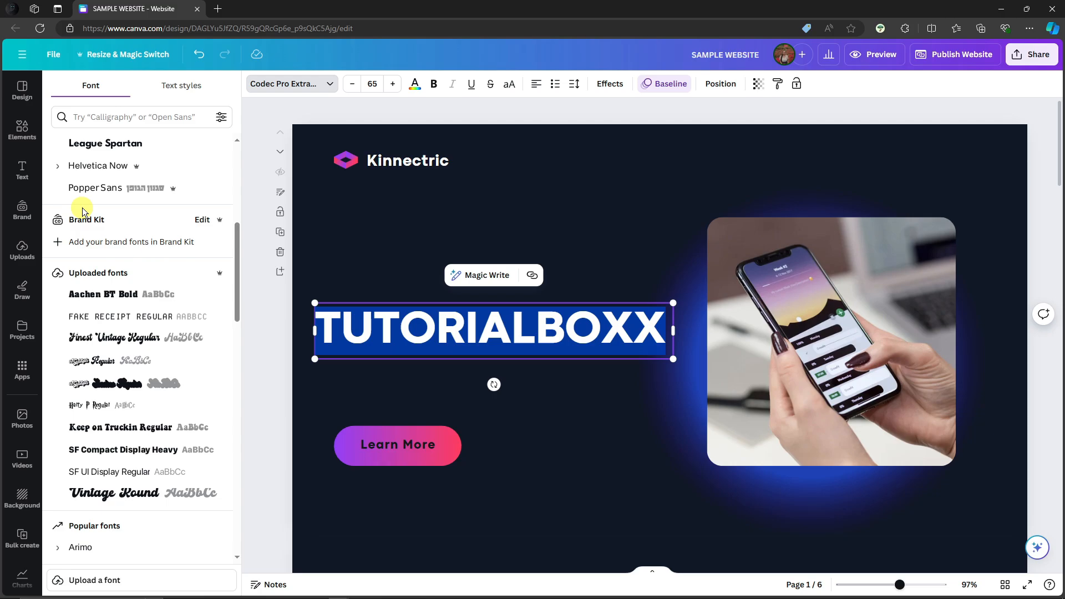
scroll(92, 213, "down", 1)
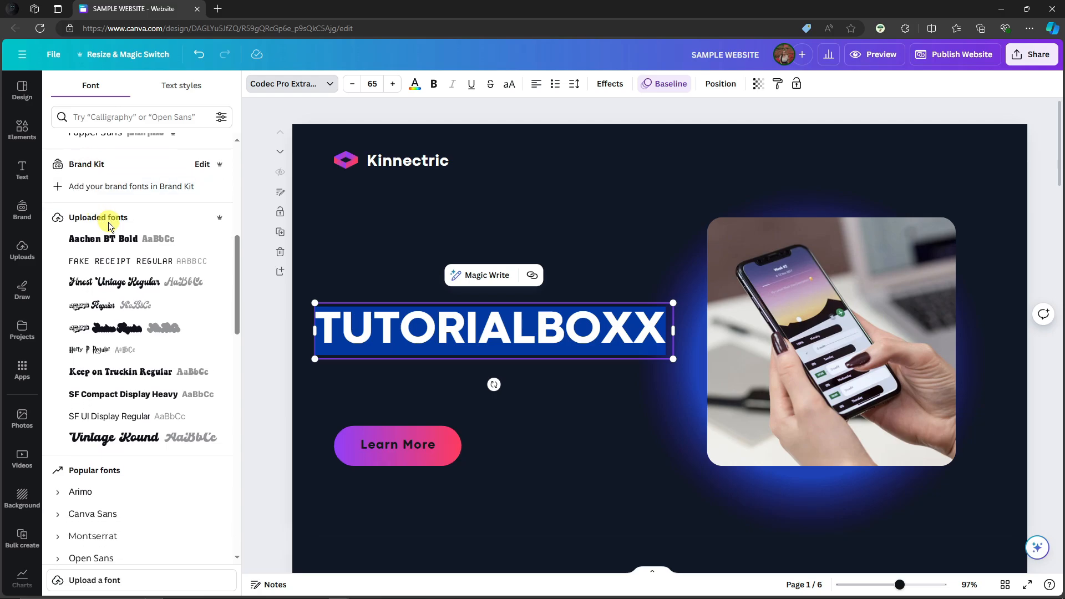
scroll(111, 500, "up", 5)
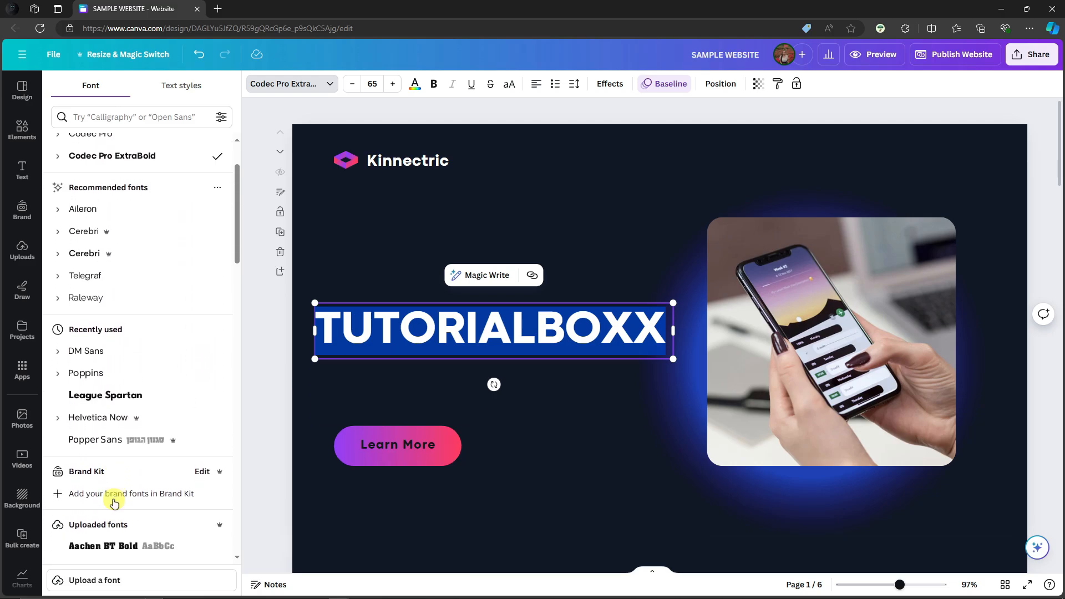
scroll(112, 309, "down", 1)
scroll(106, 300, "up", 2)
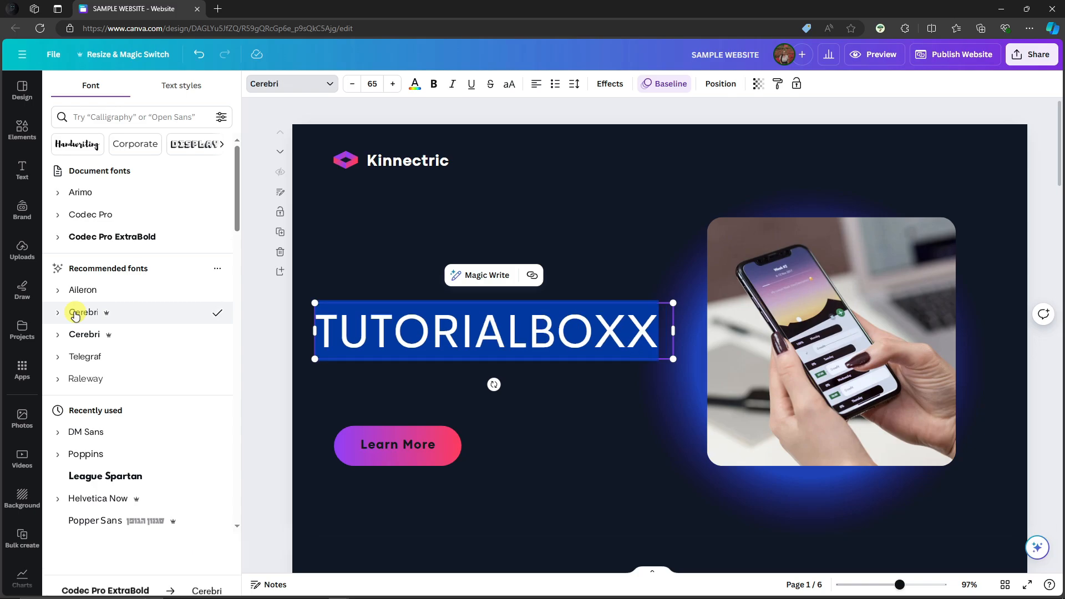
left_click(82, 337)
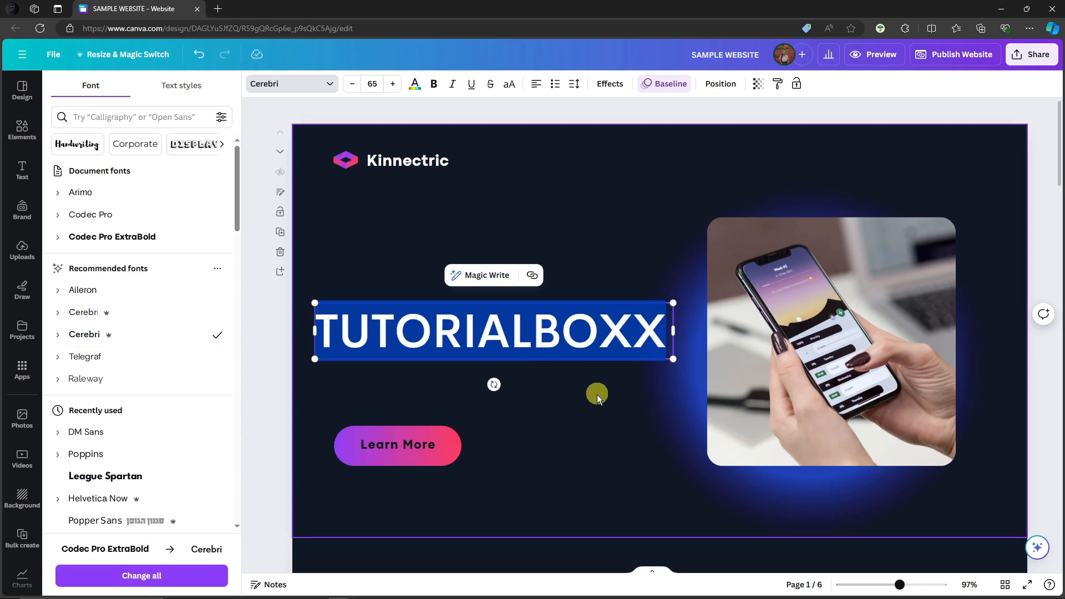
left_click(607, 407)
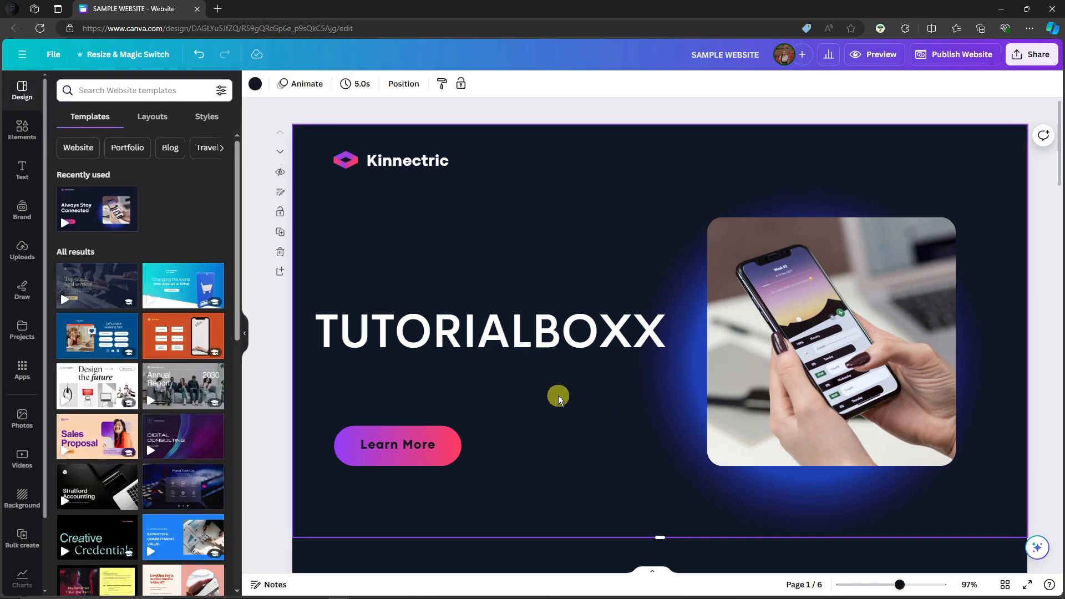
Step: Nudge the "TUTORIALBOXX" heading slightly lower on the first page
left_click(562, 337)
left_click(580, 278)
left_click(580, 308)
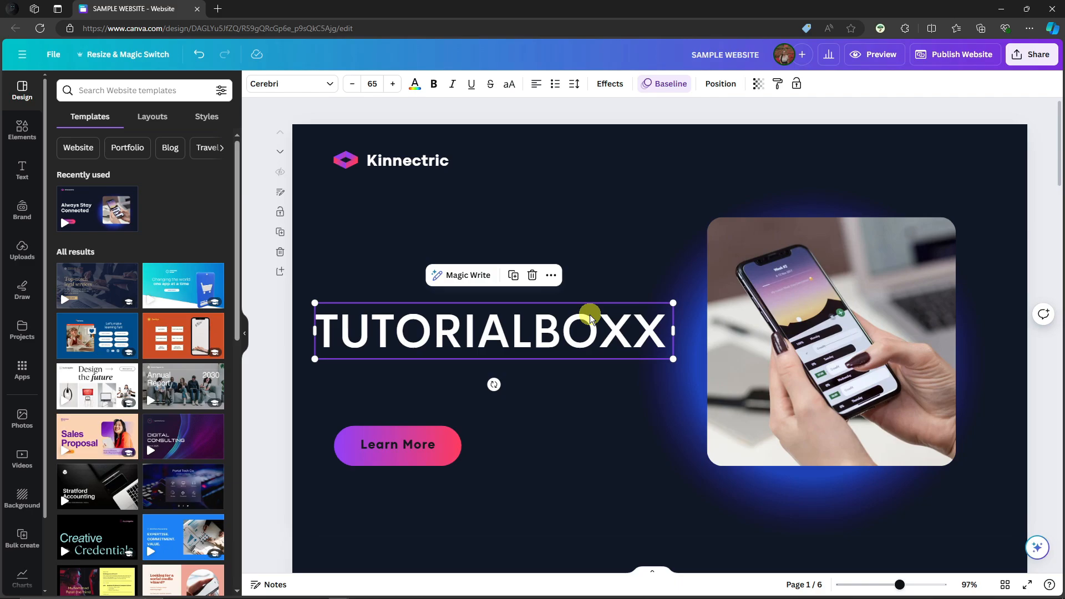
left_click_drag(590, 315, 585, 341)
left_click(573, 414)
Step: Replace the startup heading on the second page with "SAMPLE DESCRIPTION: TUTORIAL VIDEO"
scroll(638, 409, "down", 7)
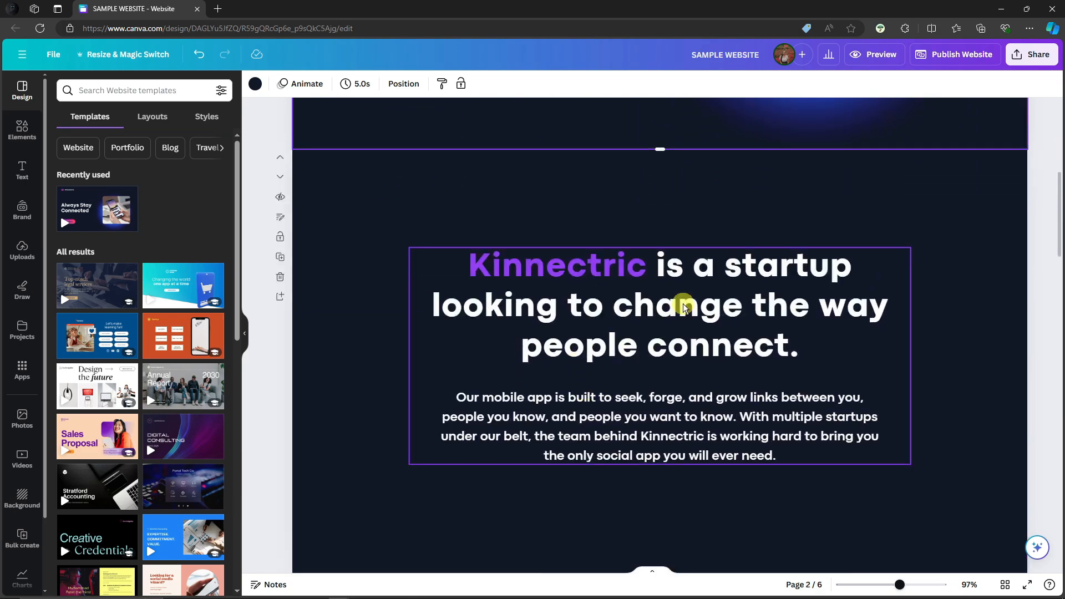
double_click(684, 309)
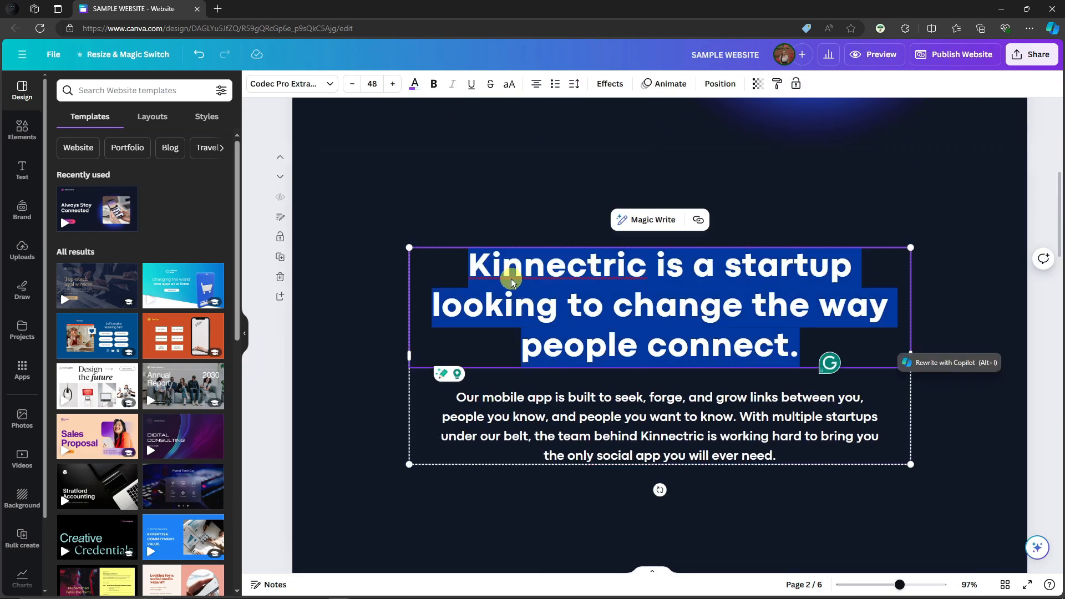
type("SAMPLE DE")
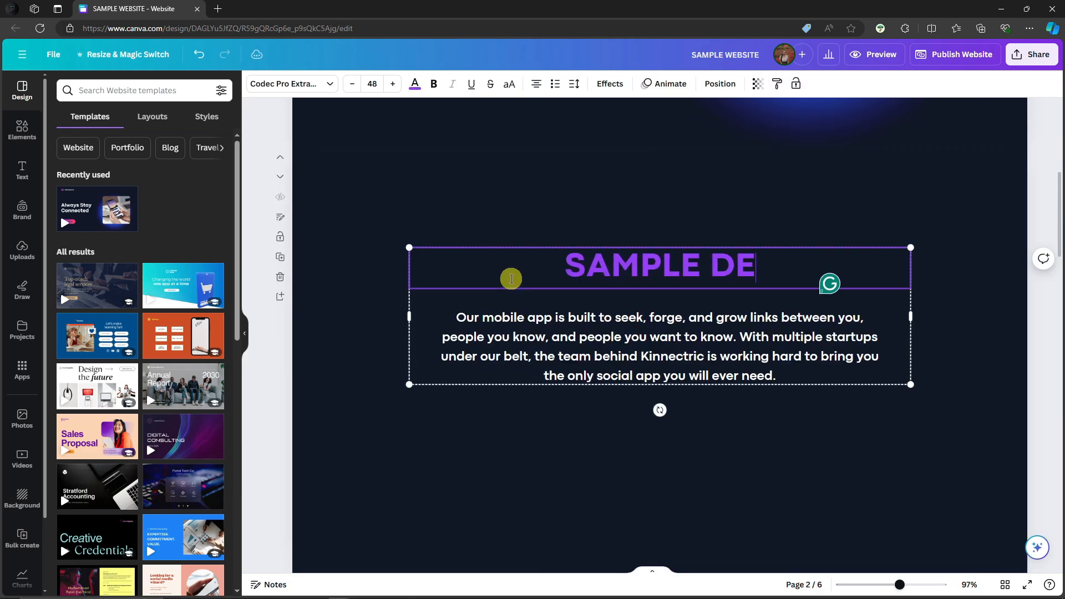
type("SCRIPO")
key("BackSpace")
key("BackSpace")
key("BackSpace")
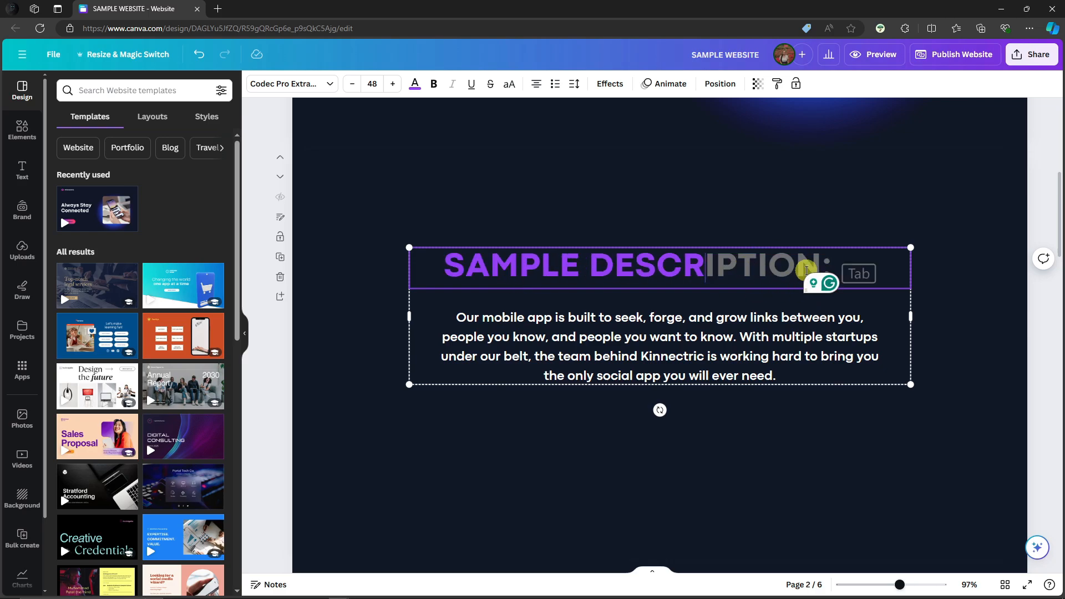
key("Tab")
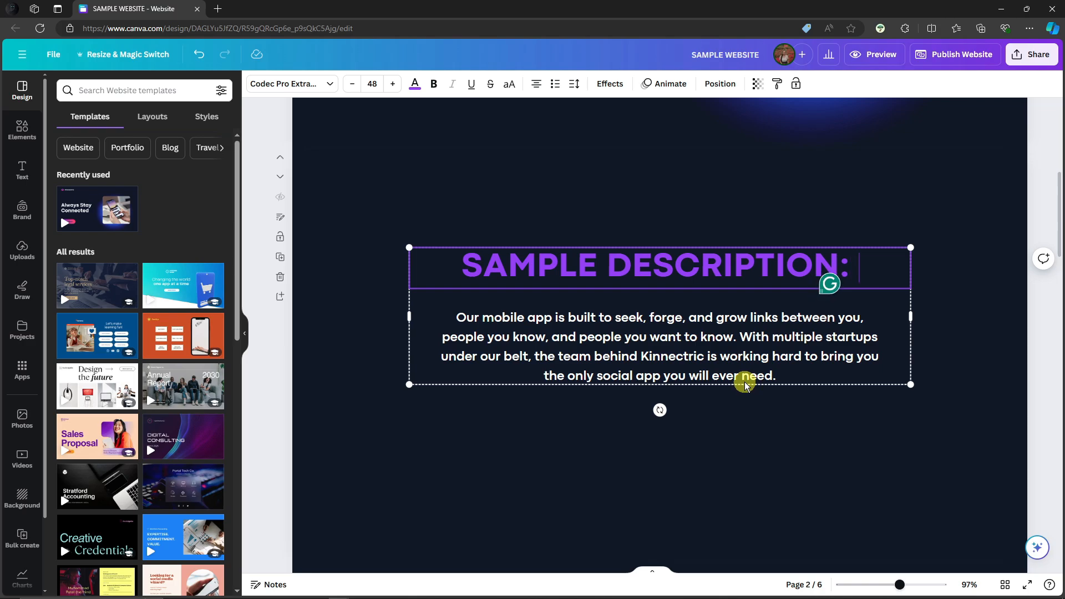
type("TUTOR")
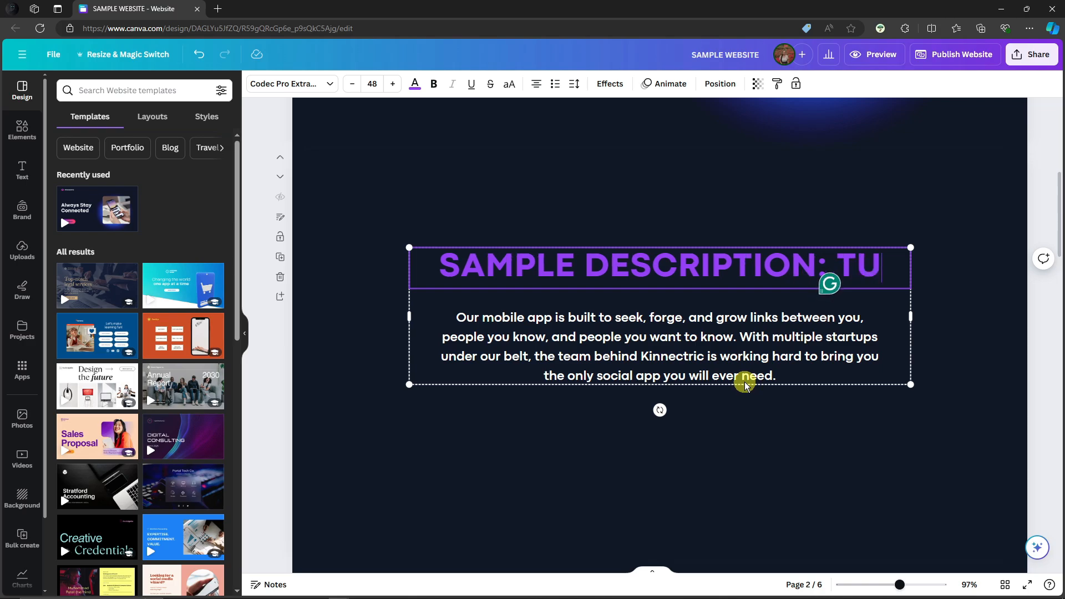
key("BackSpace")
key("BackSpace")
type("TORI")
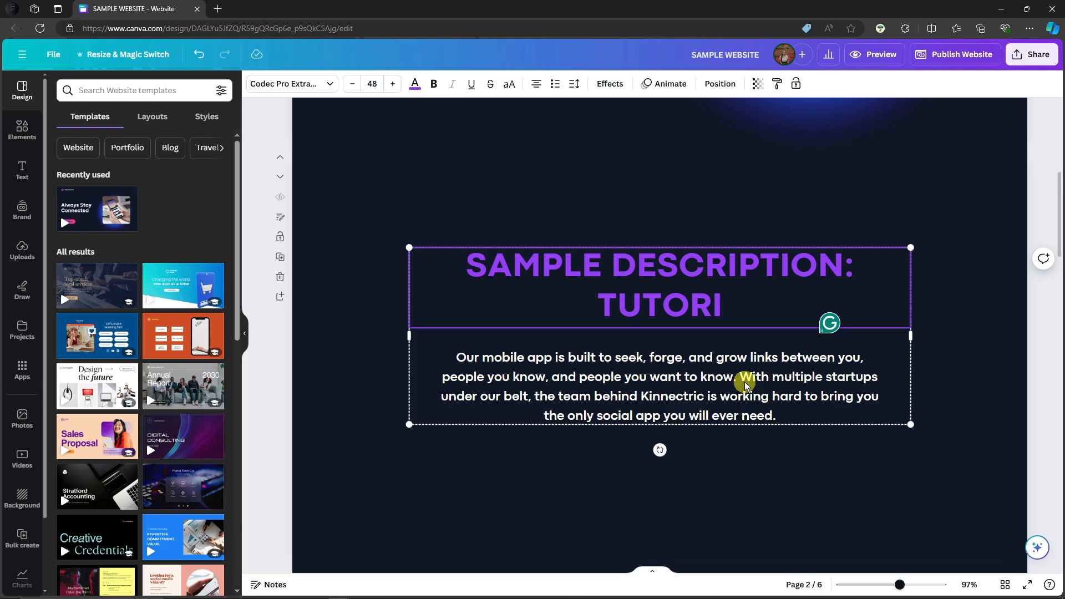
type("AL VIDEO")
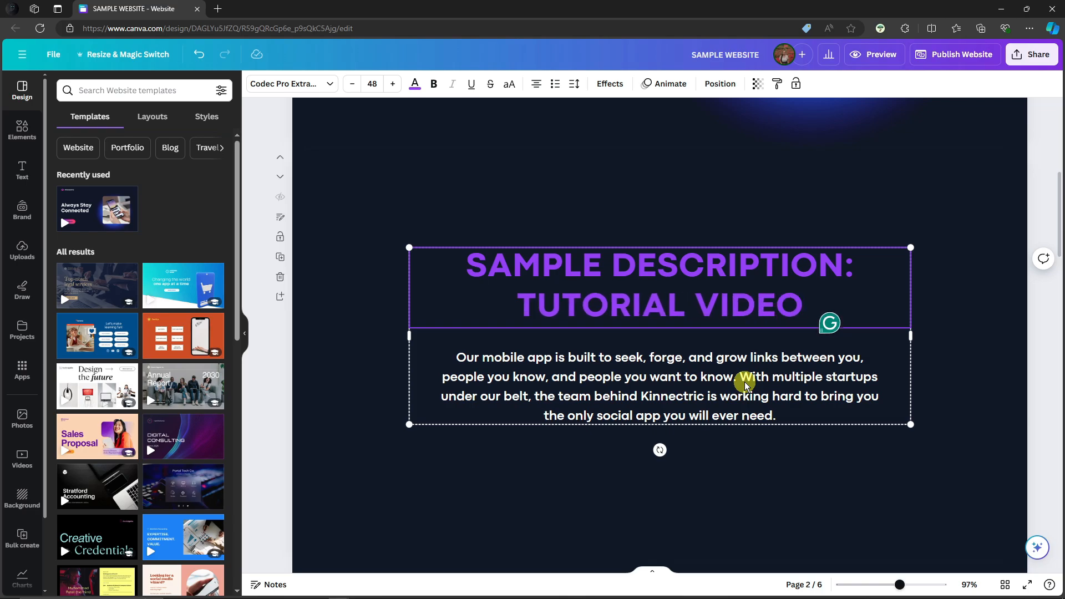
Step: Color the words "TUTORIAL VIDEO" in the second page's heading white
left_click_drag(696, 304, 808, 304)
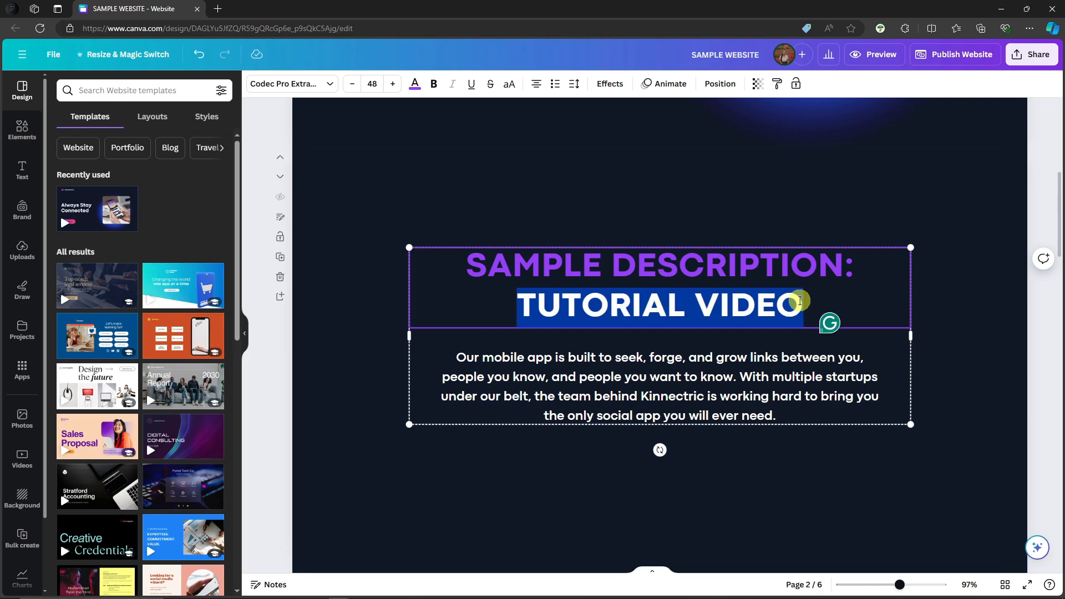
left_click(415, 84)
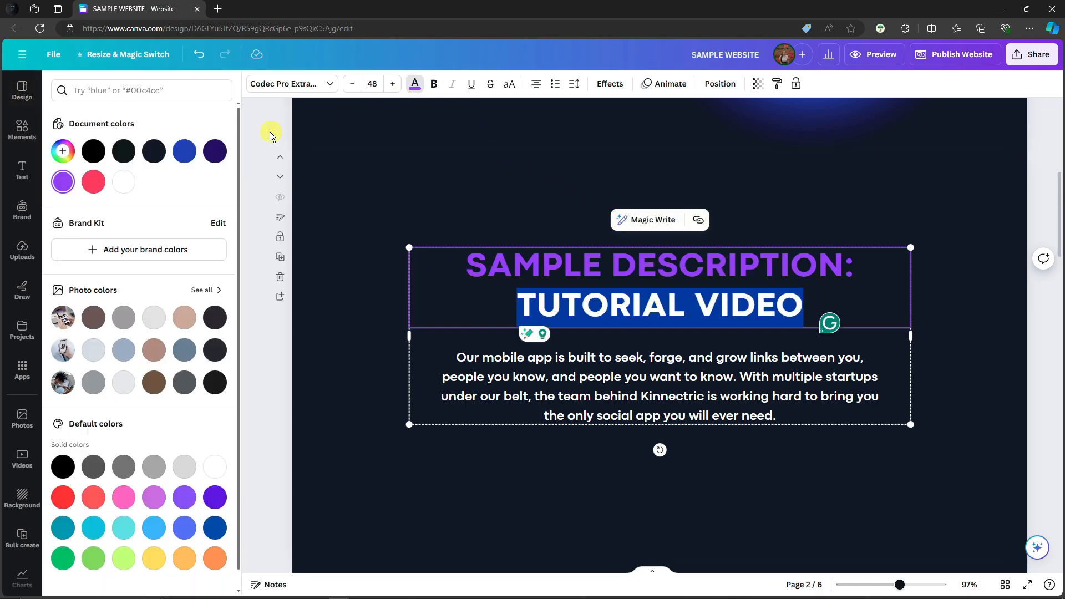
left_click(459, 193)
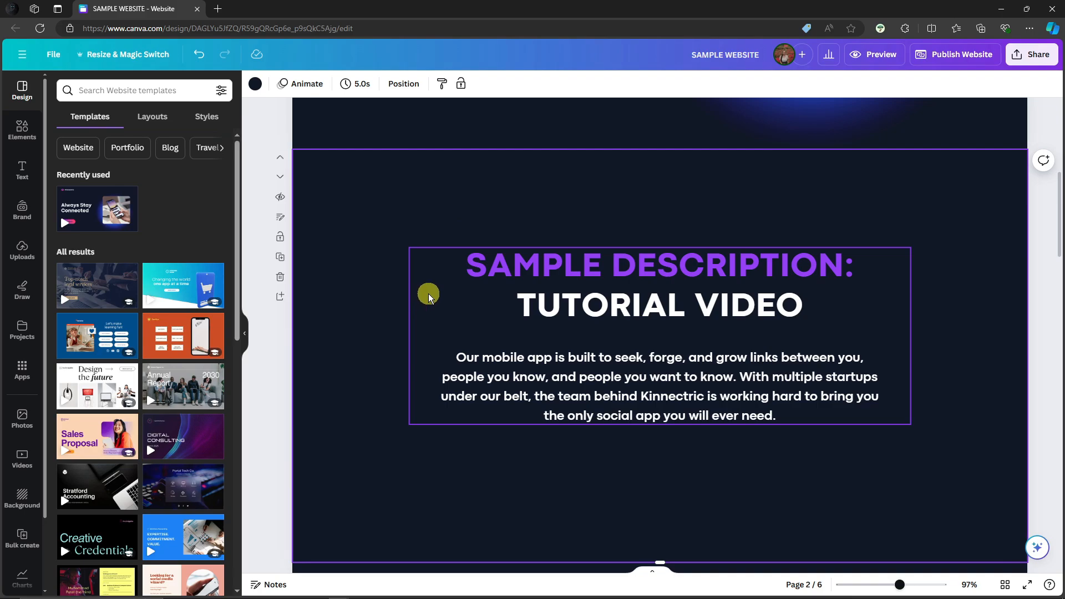
Step: Reposition the photo of hands holding a phone inside its frame on the first page
scroll(317, 358, "up", 2)
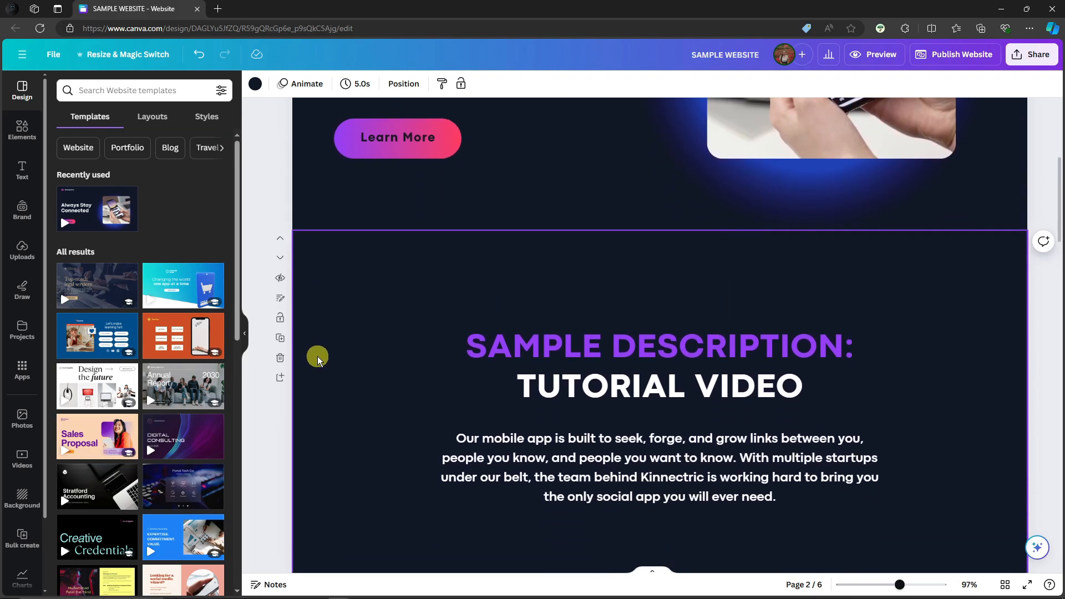
scroll(559, 224, "up", 5)
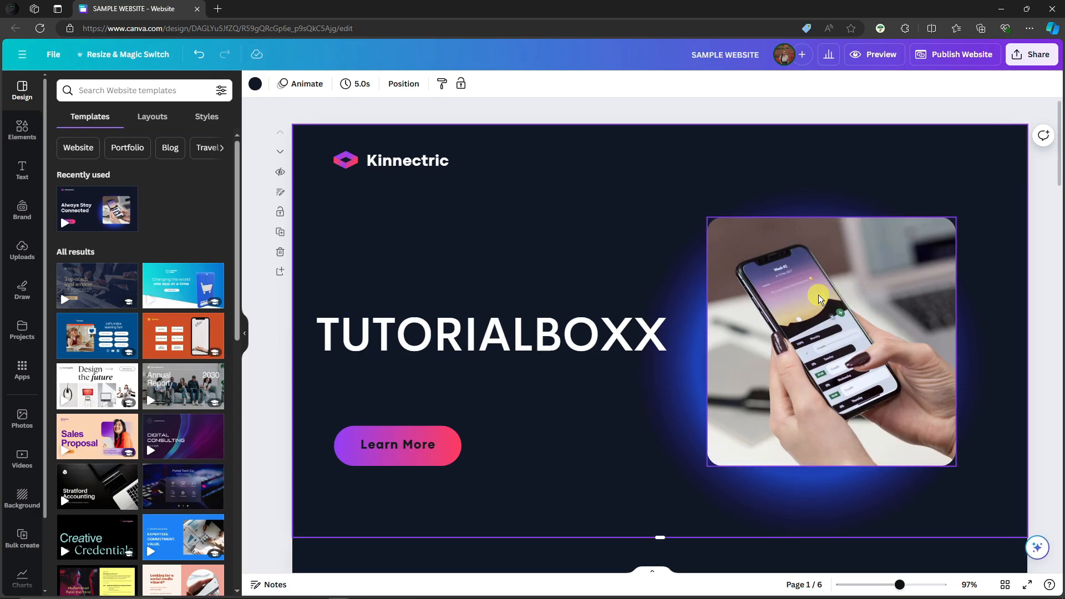
left_click(833, 298)
double_click(832, 295)
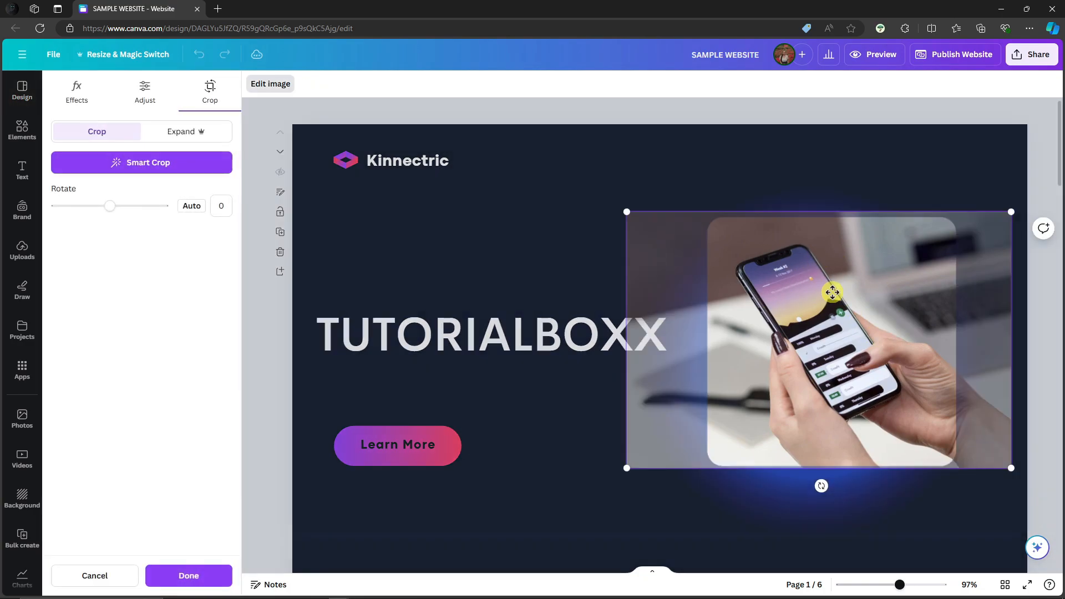
left_click_drag(871, 316, 814, 311)
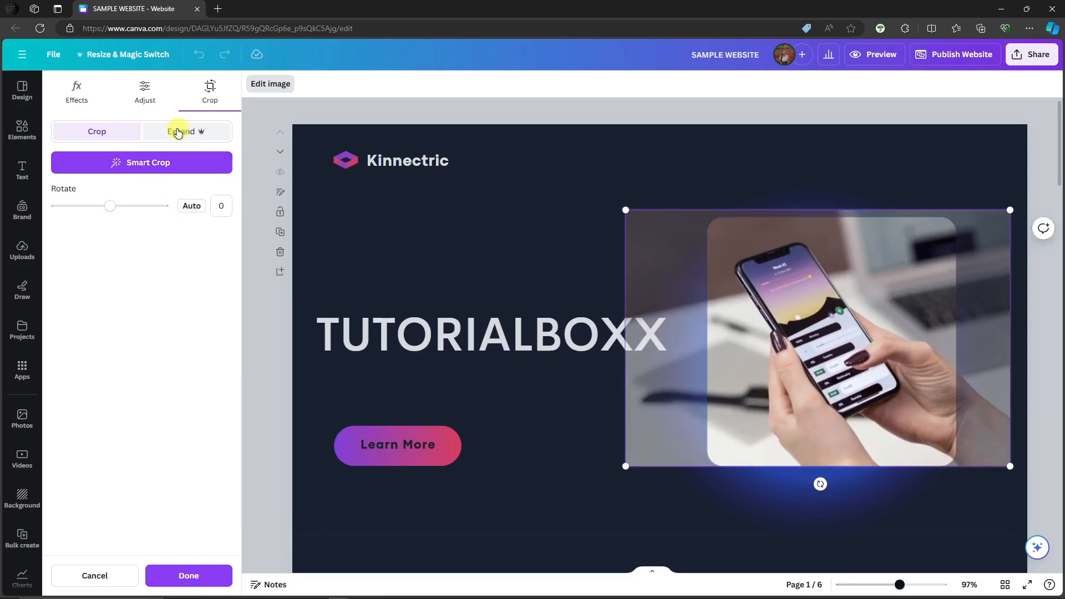
left_click_drag(809, 314, 789, 294)
double_click(790, 294)
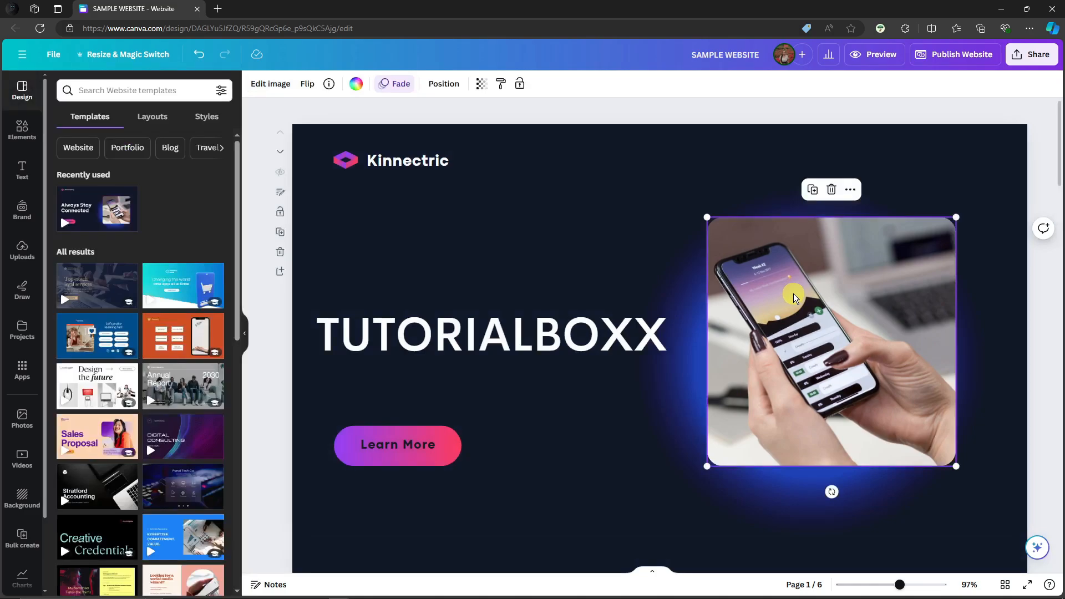
double_click(794, 294)
double_click(793, 294)
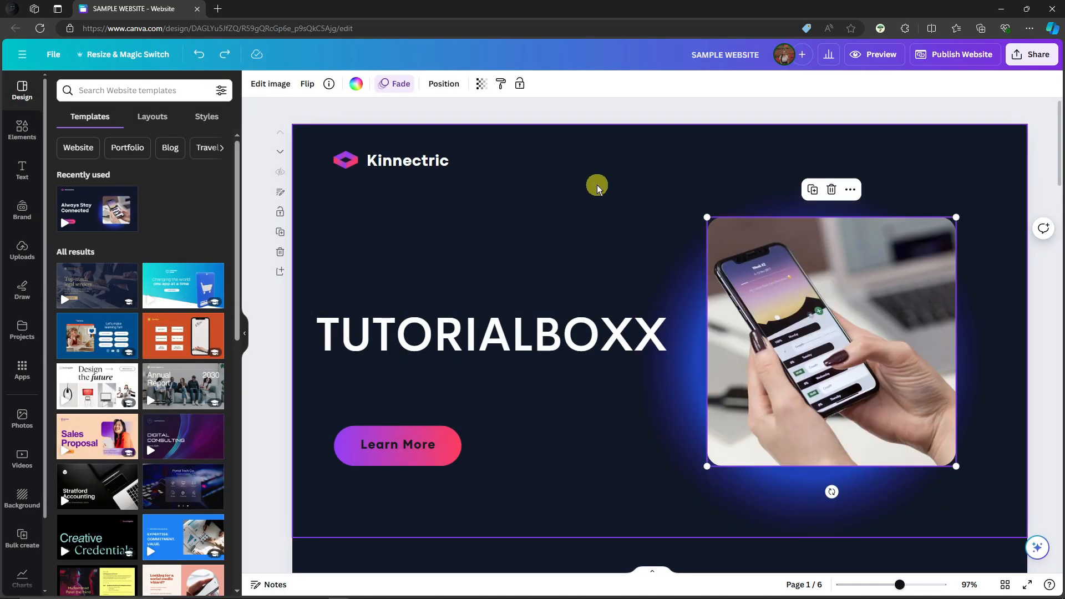
double_click(788, 269)
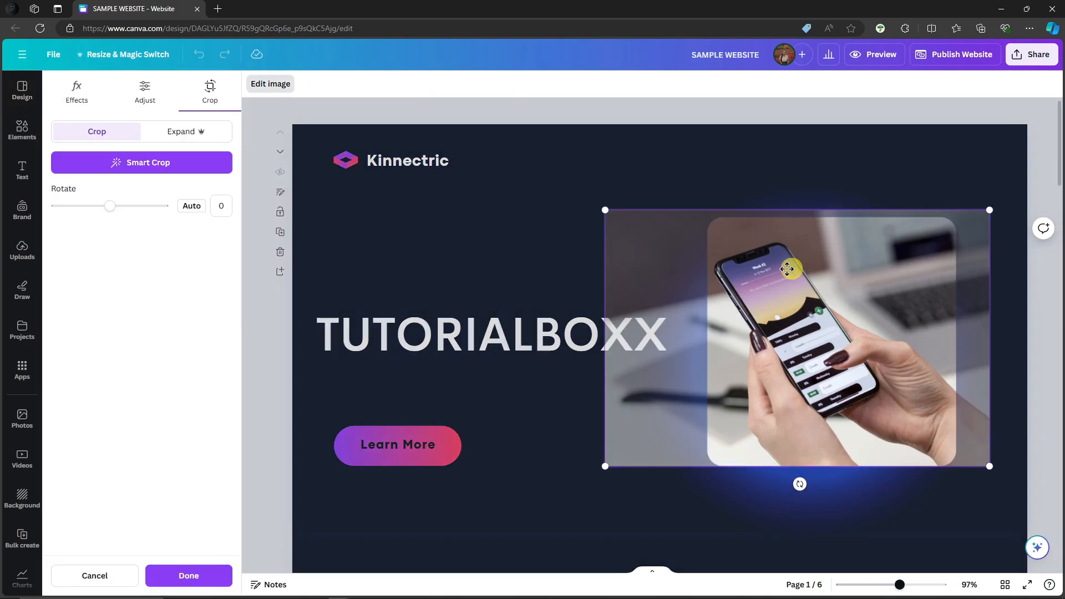
Step: Add the stock photo of a hand holding an orange phone to the first page, beside the framed photo
left_click(28, 377)
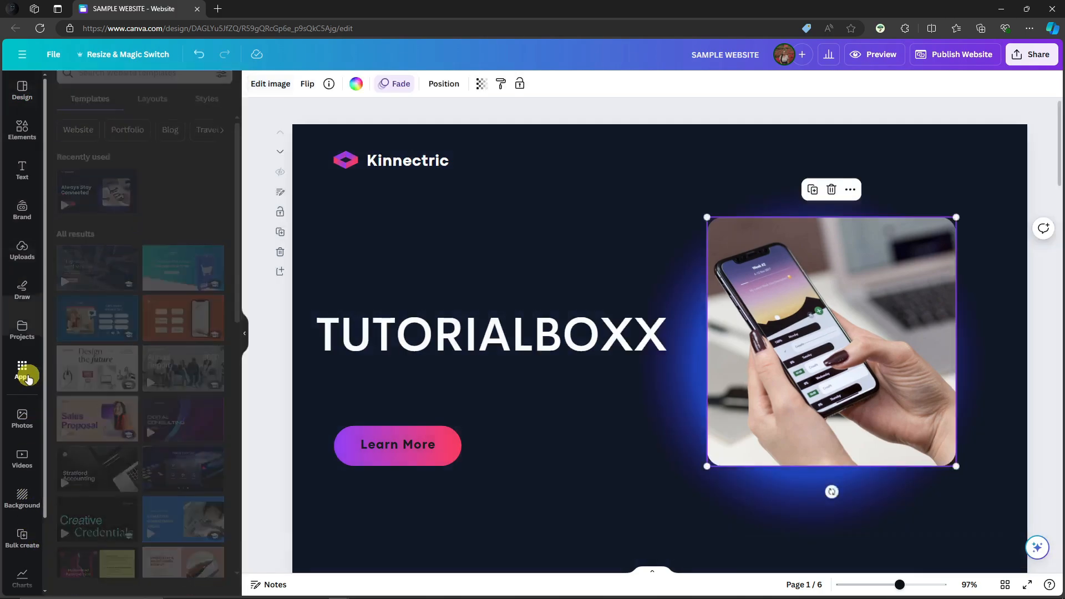
left_click(169, 91)
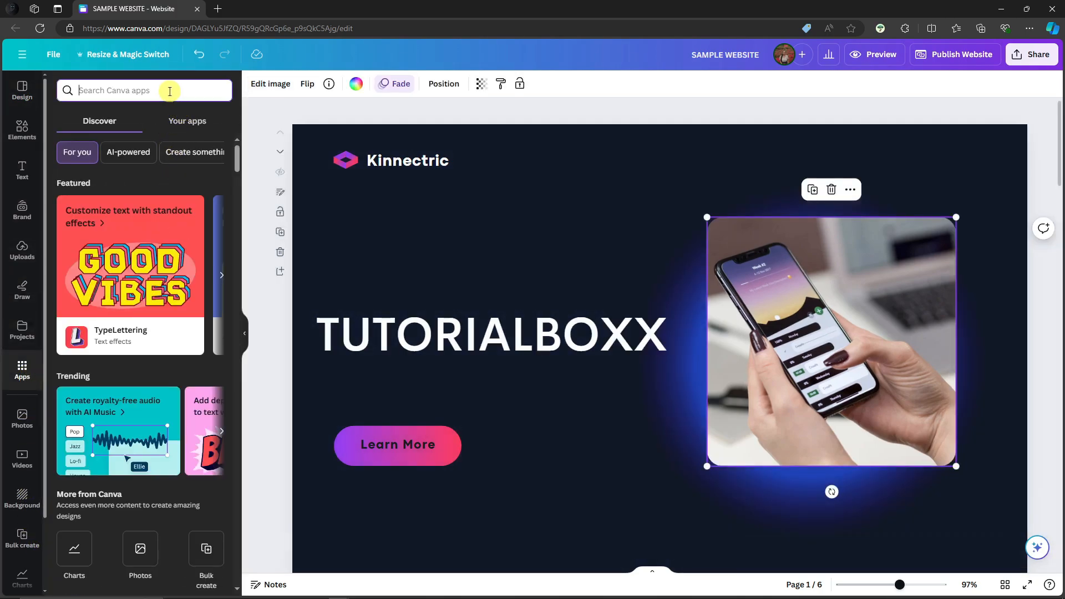
left_click(142, 560)
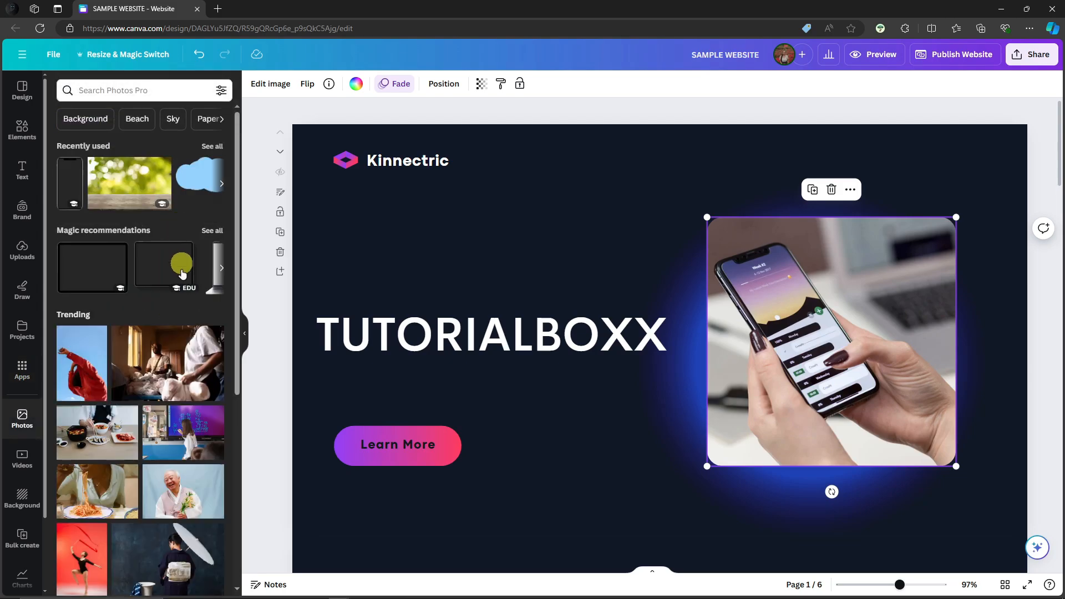
scroll(196, 332, "down", 8)
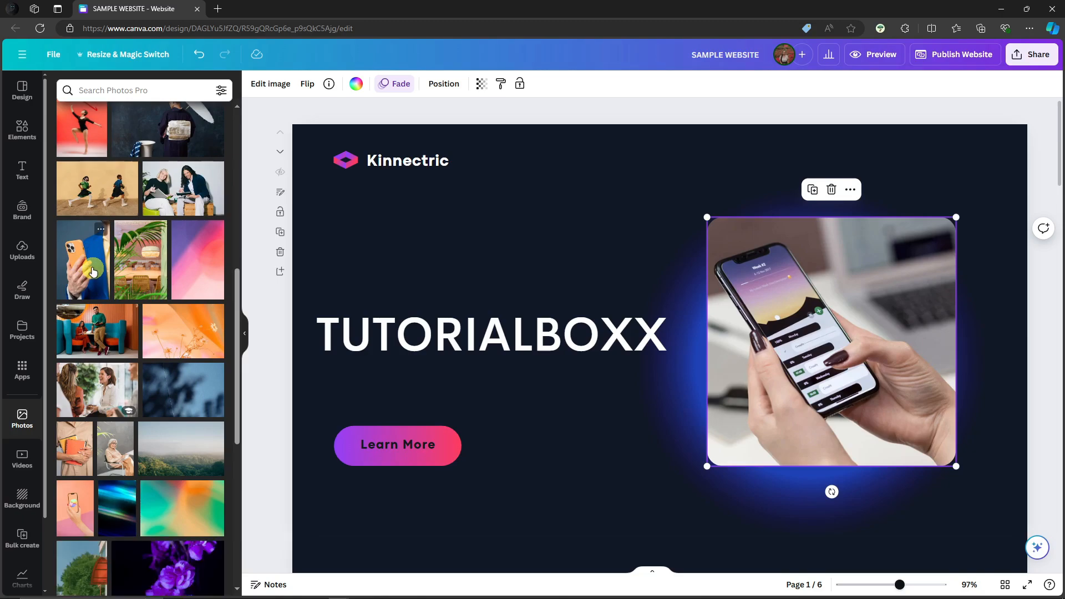
left_click(90, 268)
left_click_drag(685, 285, 475, 260)
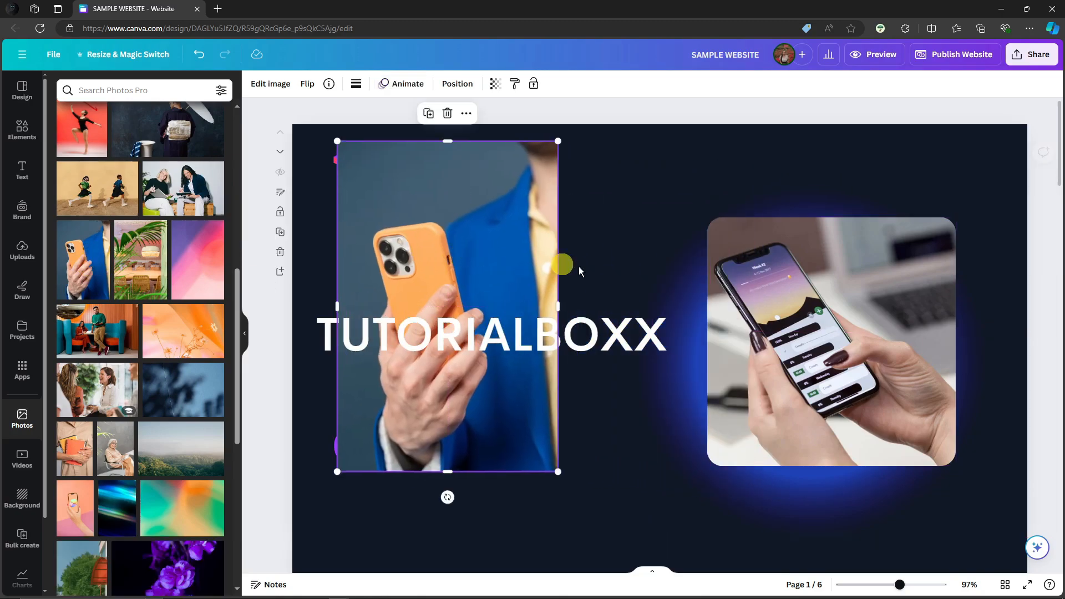
Step: Remove the original photo from the first page's frame and fit the orange phone photo into it
double_click(777, 292)
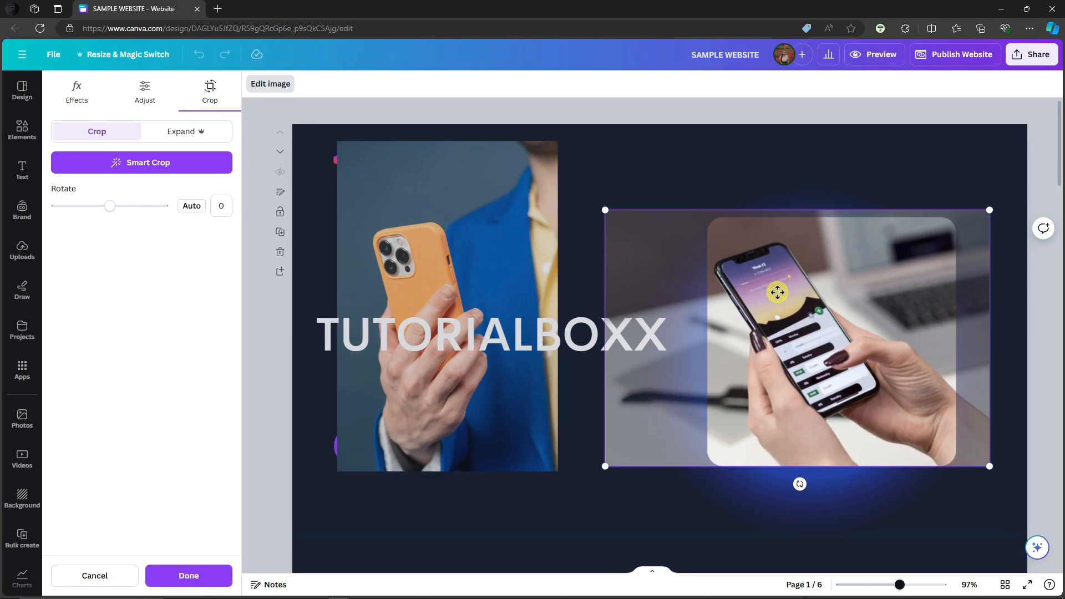
key("Delete")
left_click_drag(454, 226, 843, 274)
left_click(527, 176)
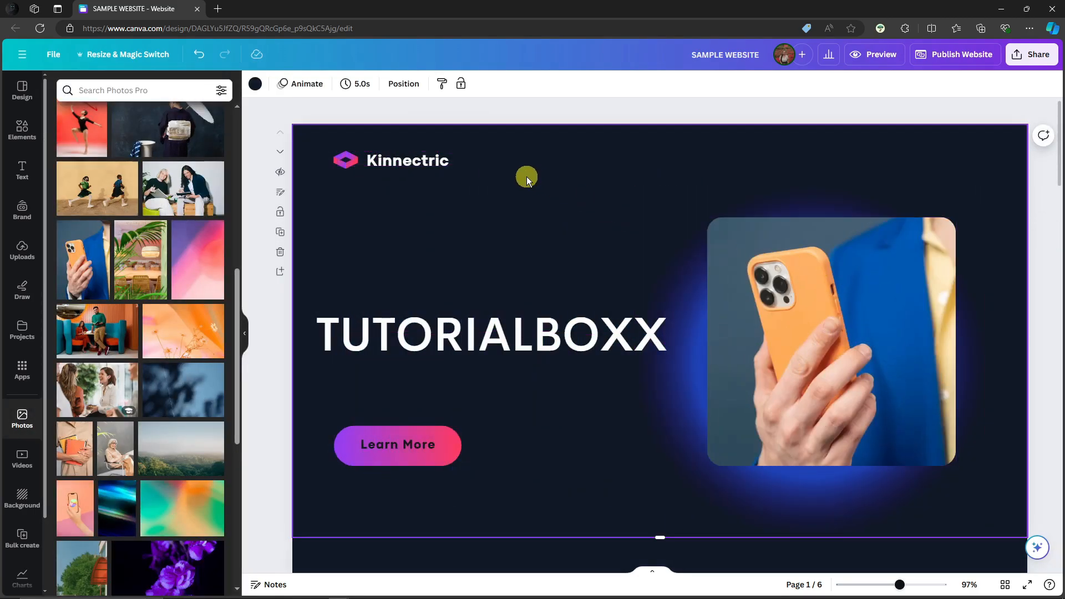
Step: Delete the orange phone photo from the first page's frame
scroll(166, 483, "up", 2)
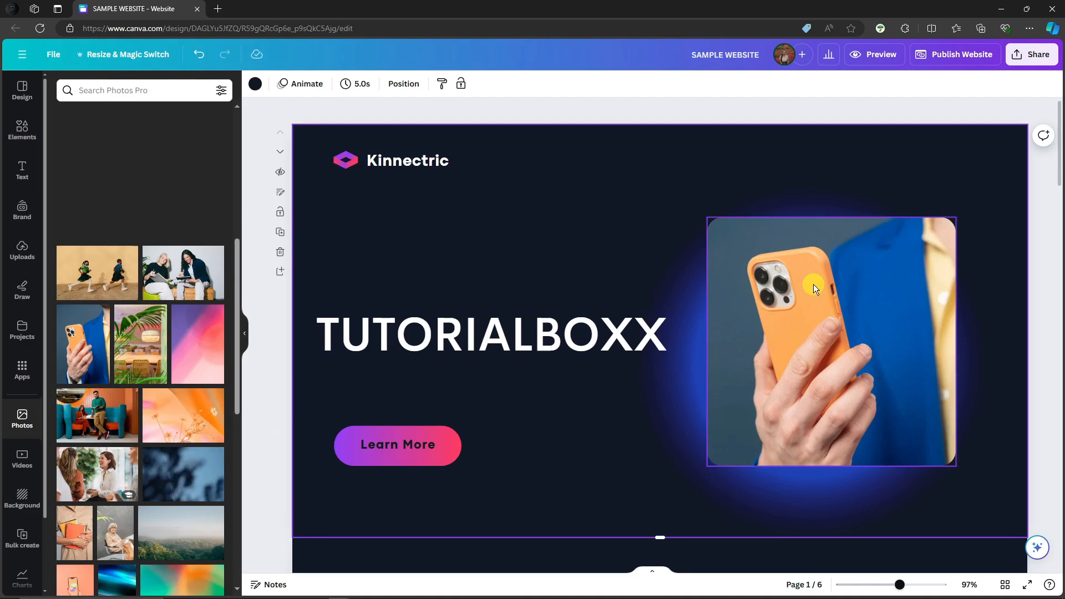
double_click(813, 284)
key("Delete")
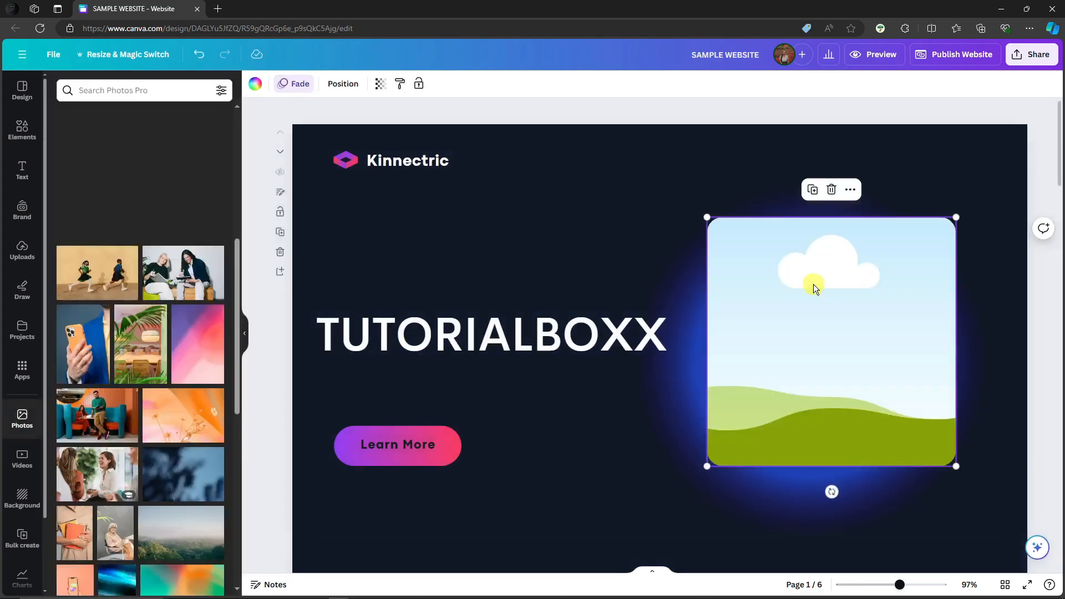
Step: Fill the empty frame on the first page with the uploaded image of the crowned dog on a throne between two tigers
left_click(22, 251)
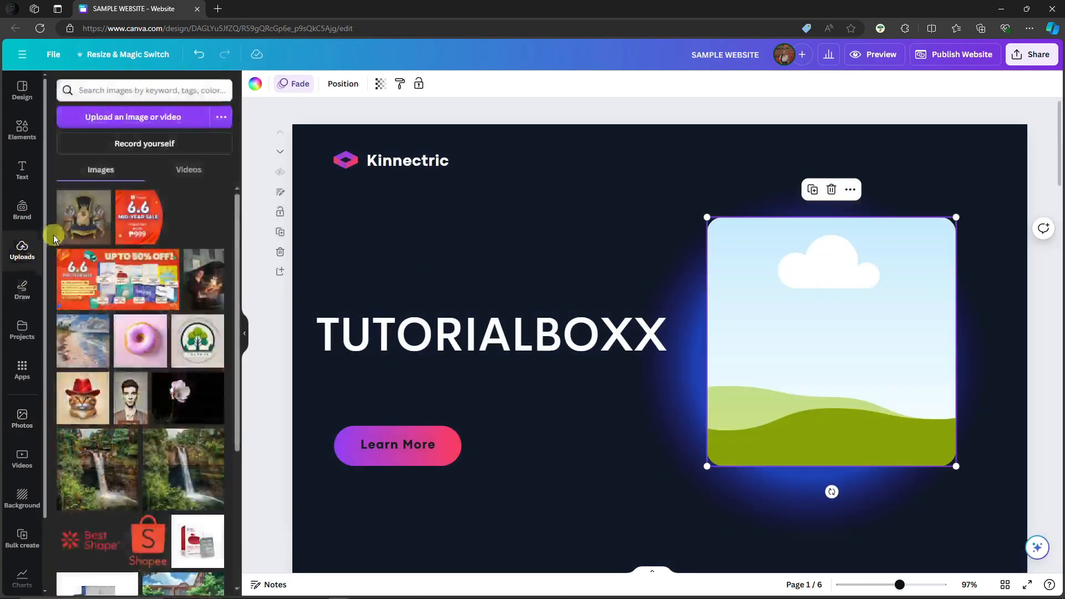
scroll(147, 304, "down", 2)
scroll(147, 303, "up", 2)
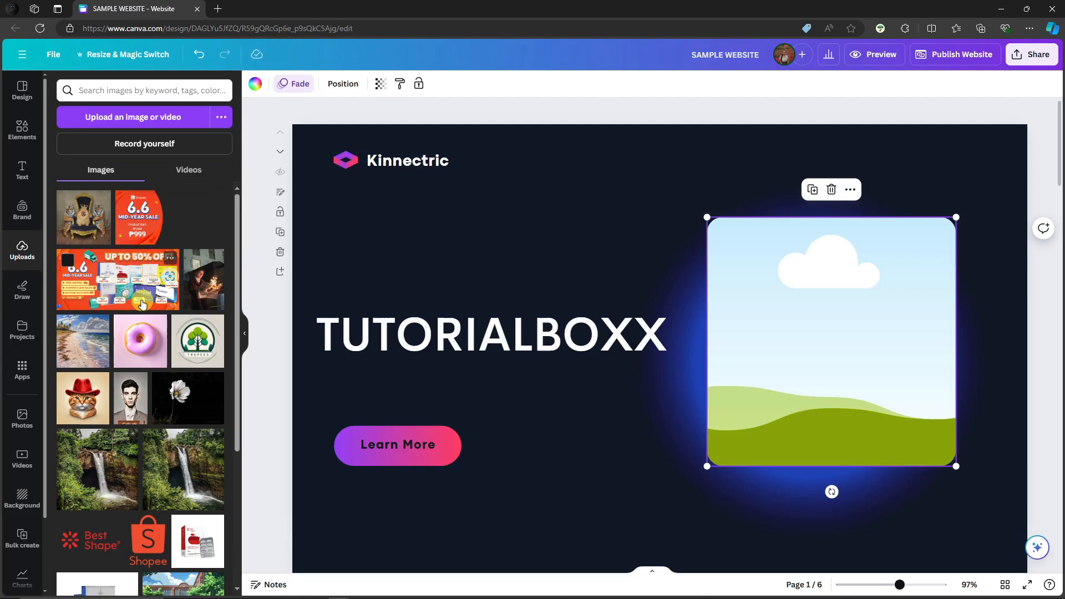
left_click(98, 220)
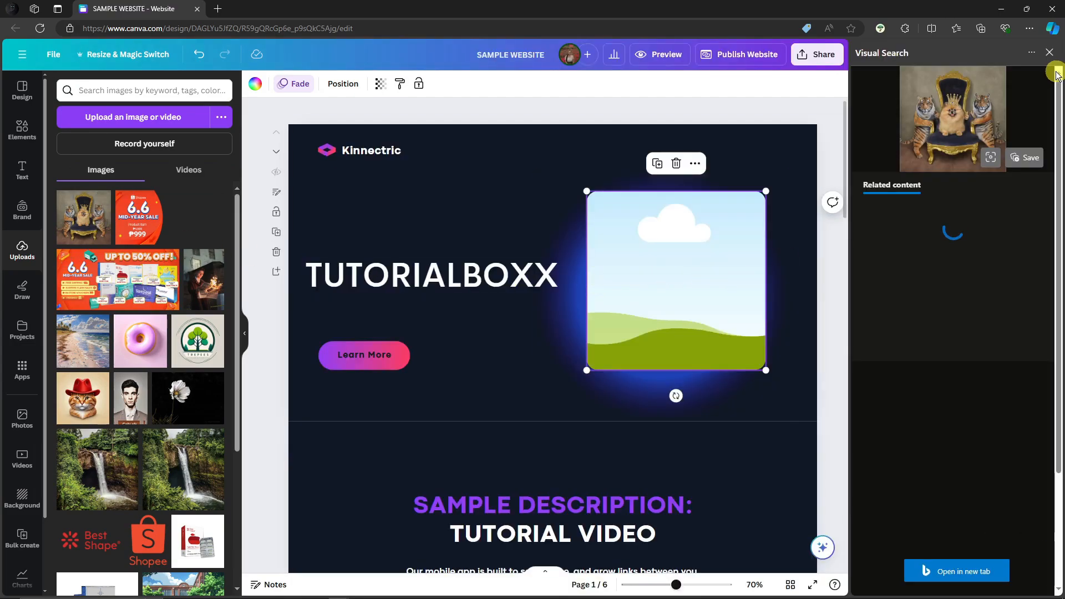
left_click(1049, 52)
left_click(80, 221)
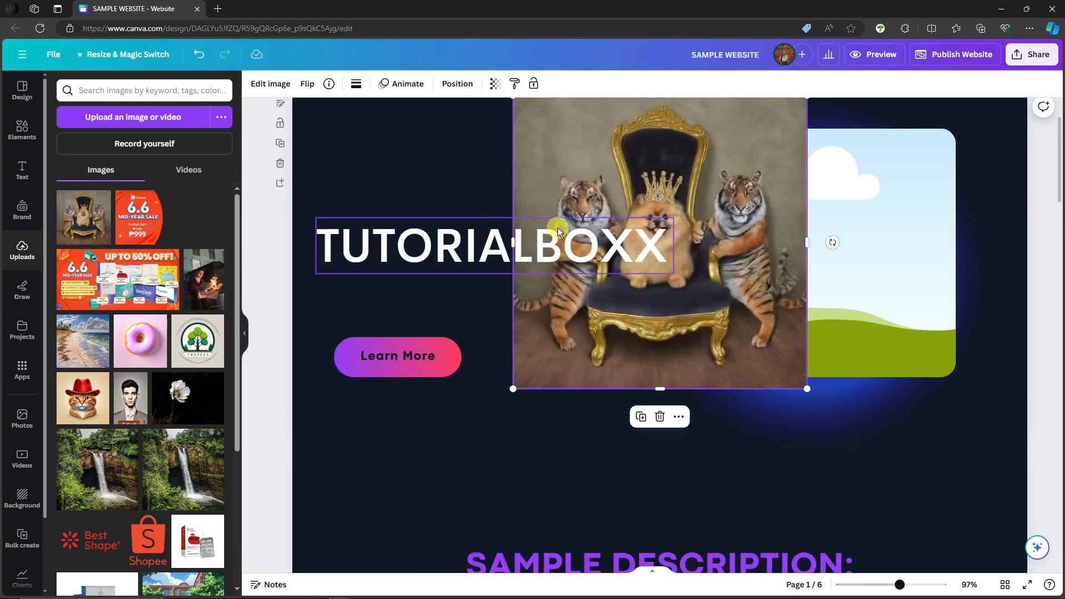
scroll(582, 234, "up", 2)
left_click(469, 268)
left_click_drag(678, 269, 903, 294)
left_click(567, 211)
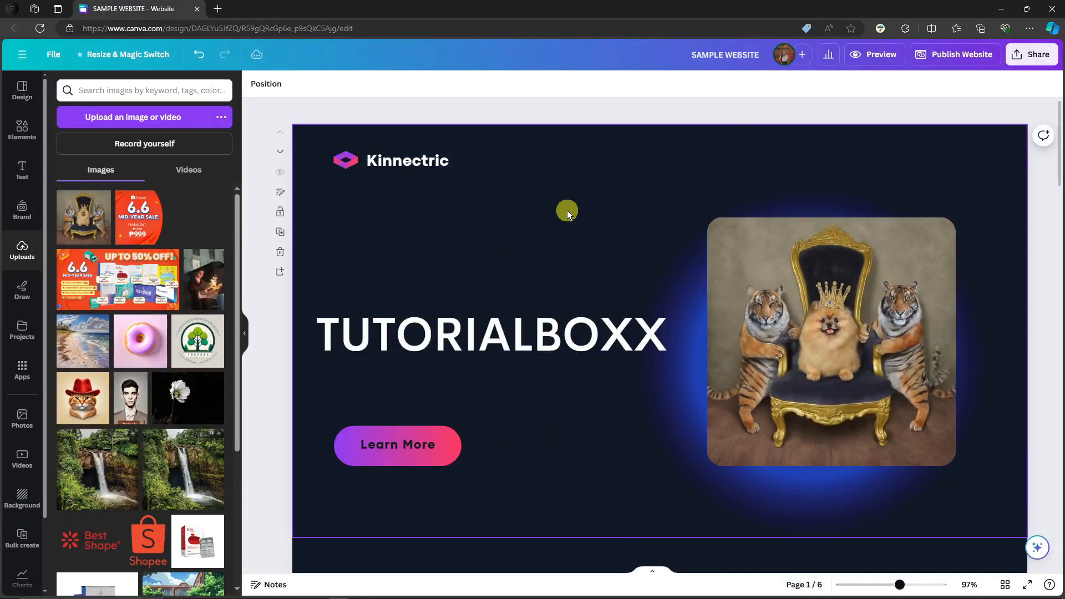
left_click(561, 160)
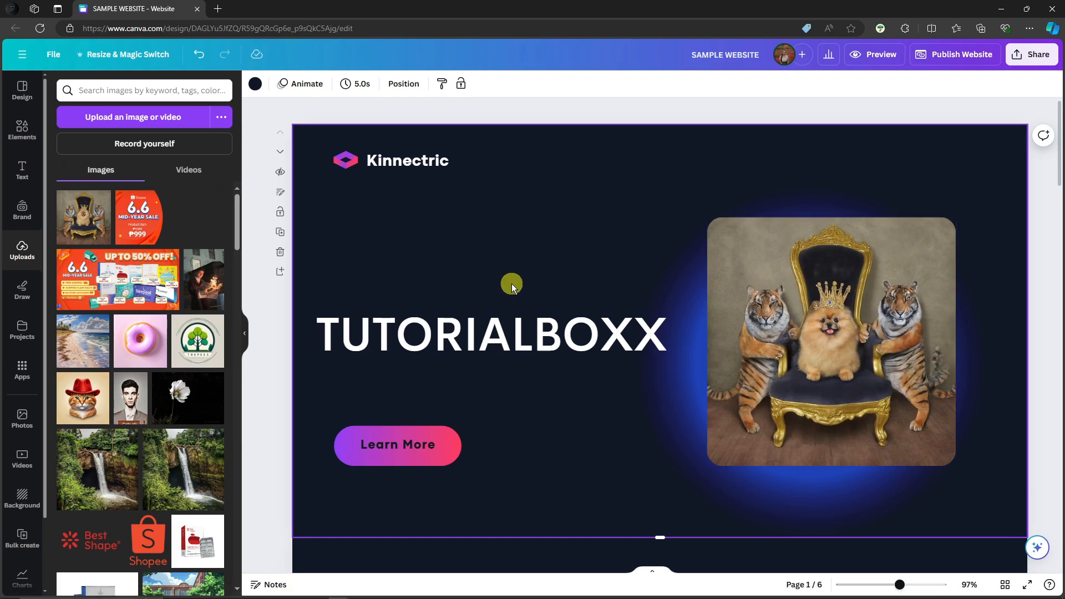
Step: Delete the "Kinnectric" brand text and its logo icon from the first page
left_click(411, 166)
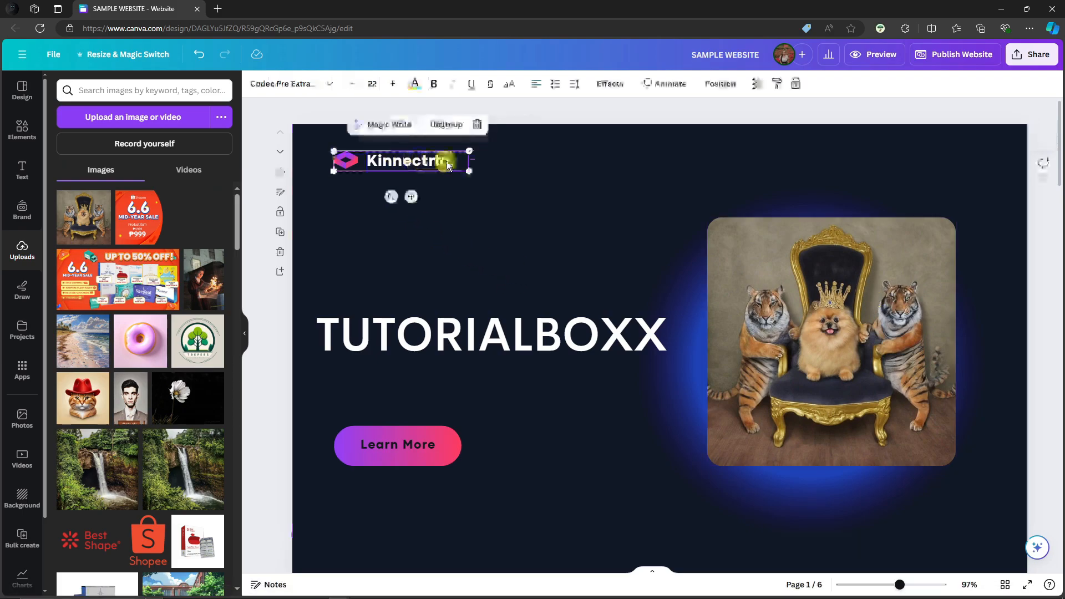
left_click(495, 164)
left_click(445, 167)
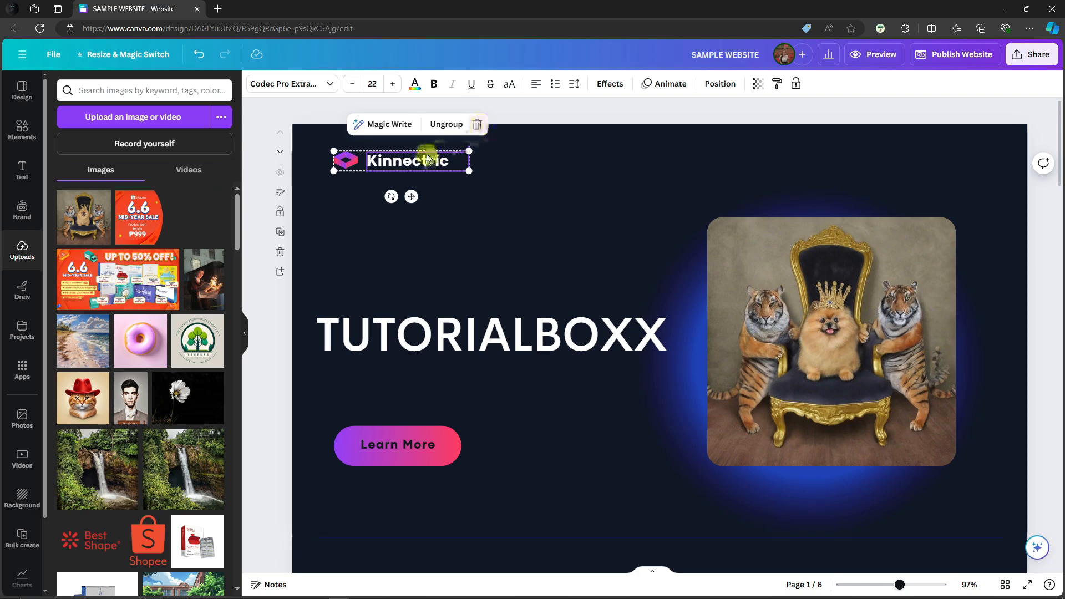
left_click_drag(419, 156, 438, 191)
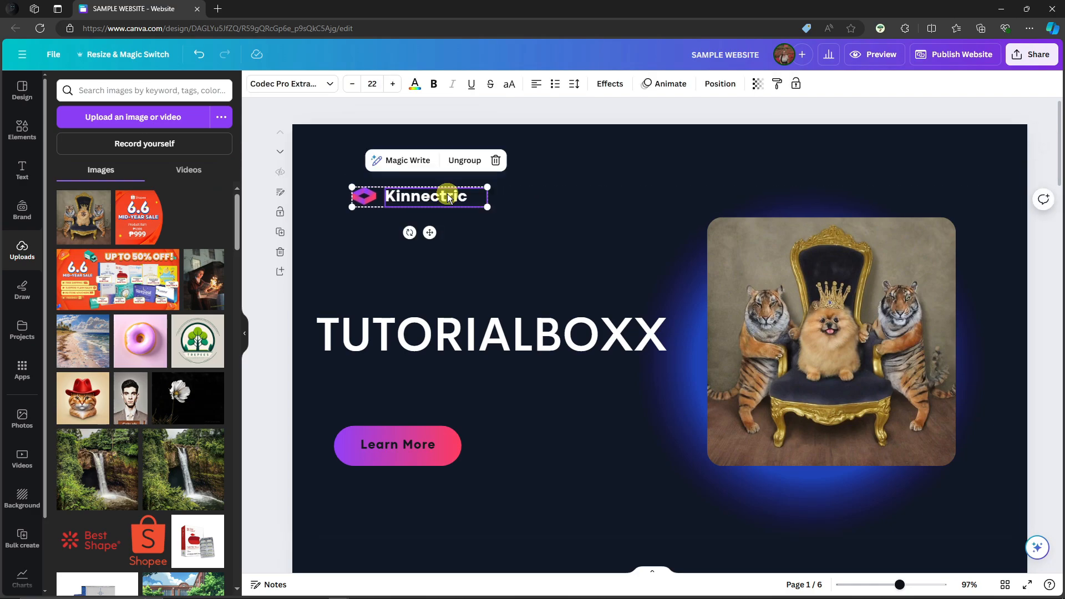
double_click(447, 193)
left_click(508, 181)
left_click(465, 192)
left_click(497, 161)
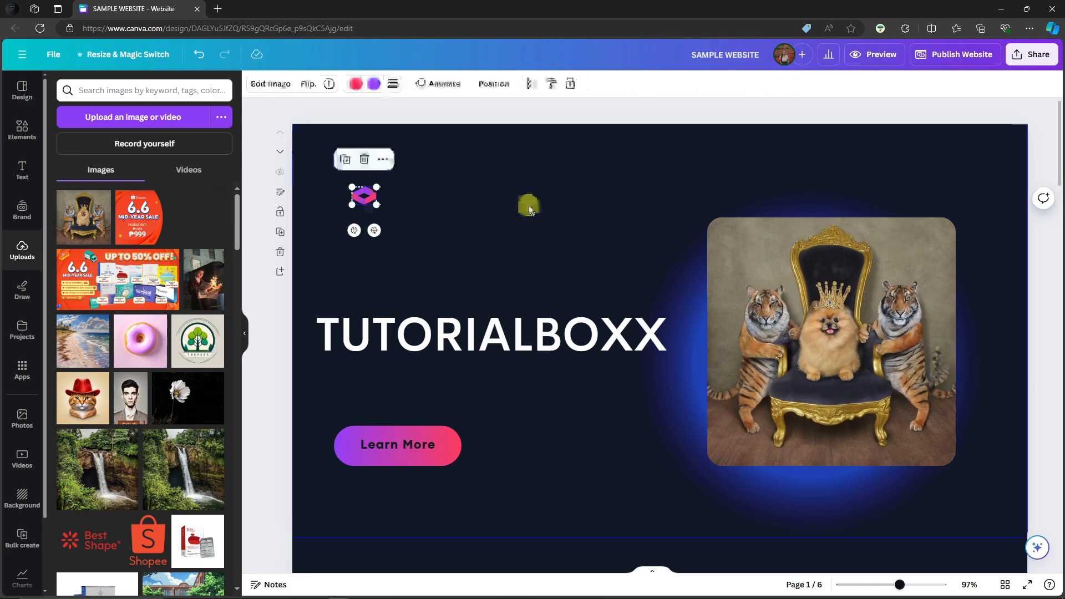
left_click(364, 160)
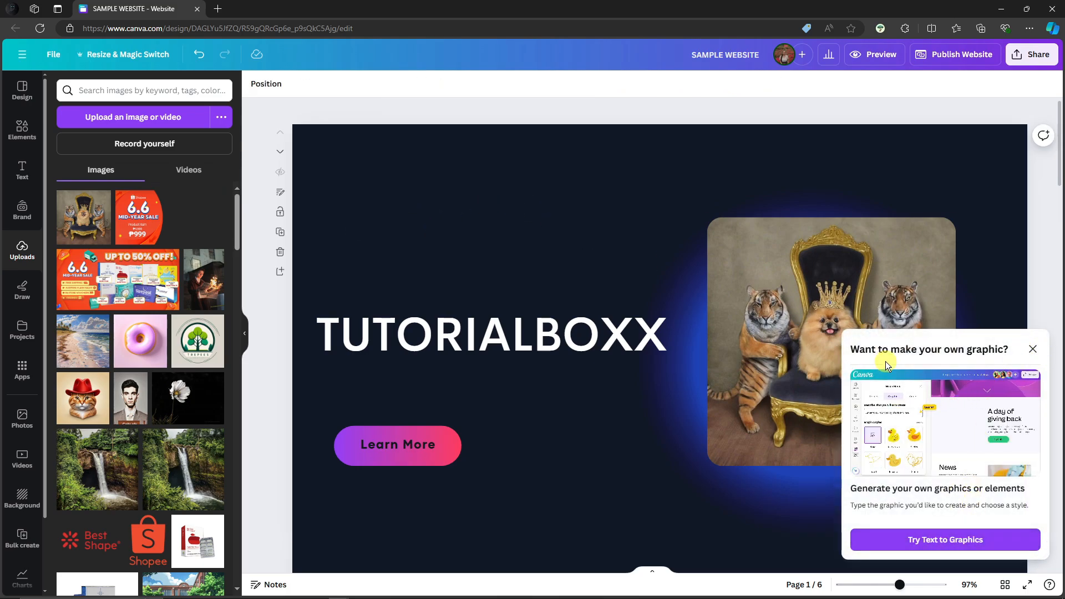
Step: Generate graphics with Magic Media from the description "Phone logo", with no style applied
left_click(962, 539)
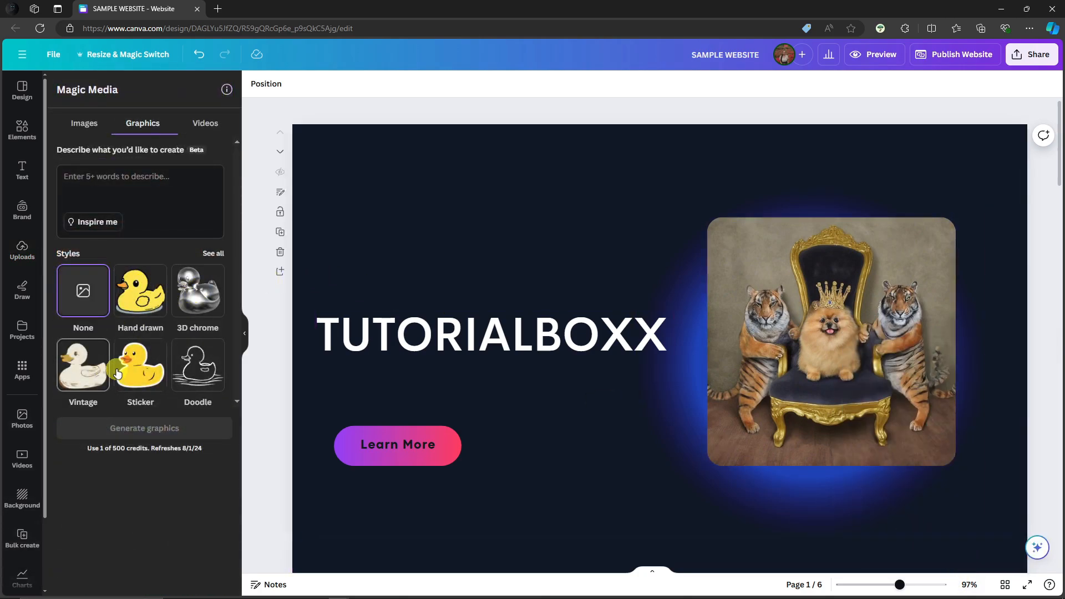
left_click(89, 177)
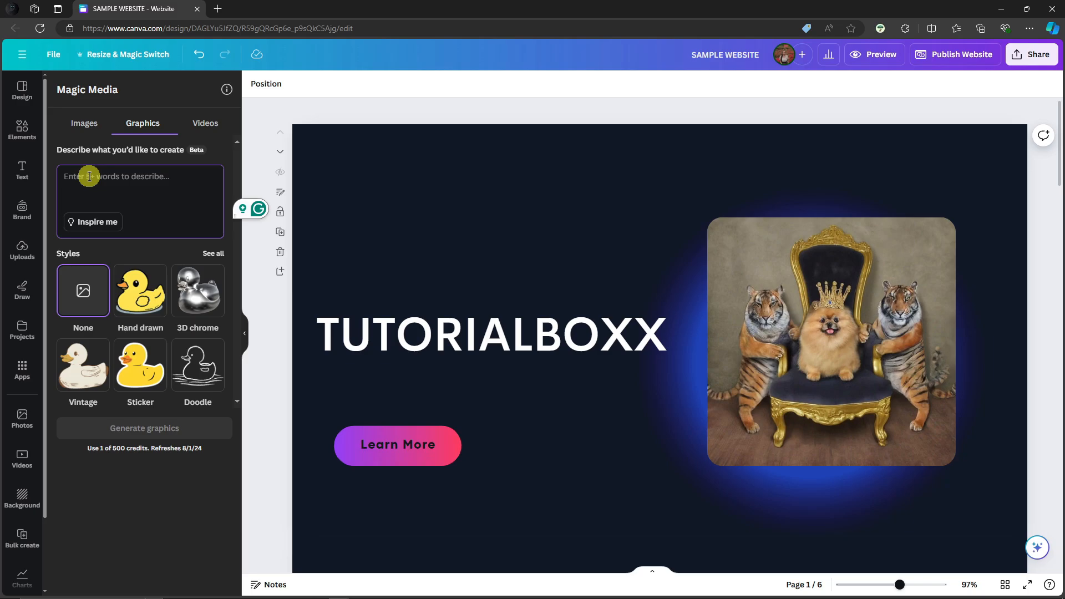
type("Phone logo")
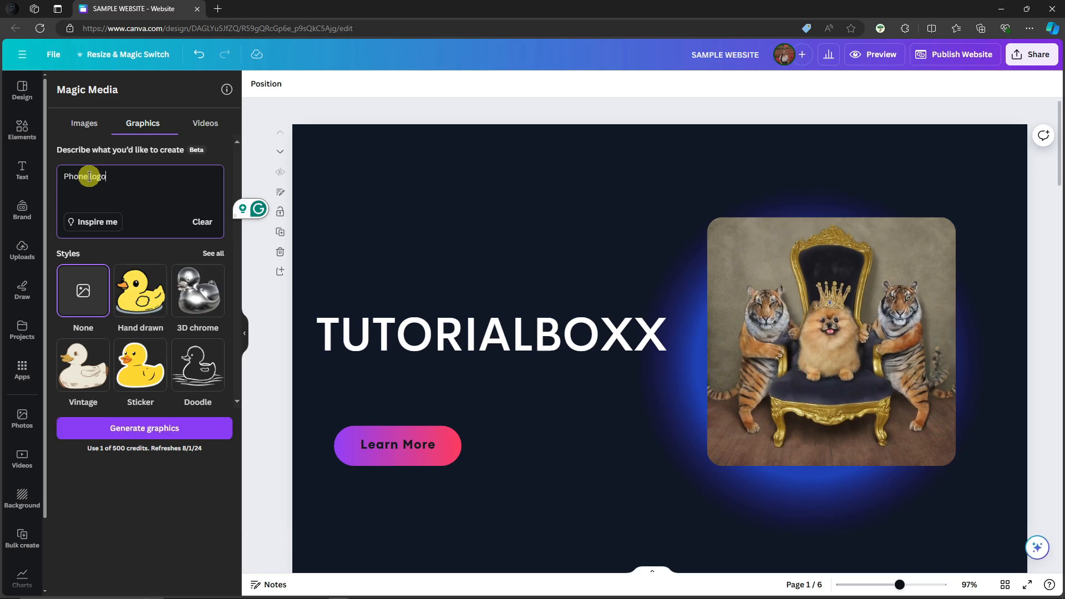
left_click(184, 433)
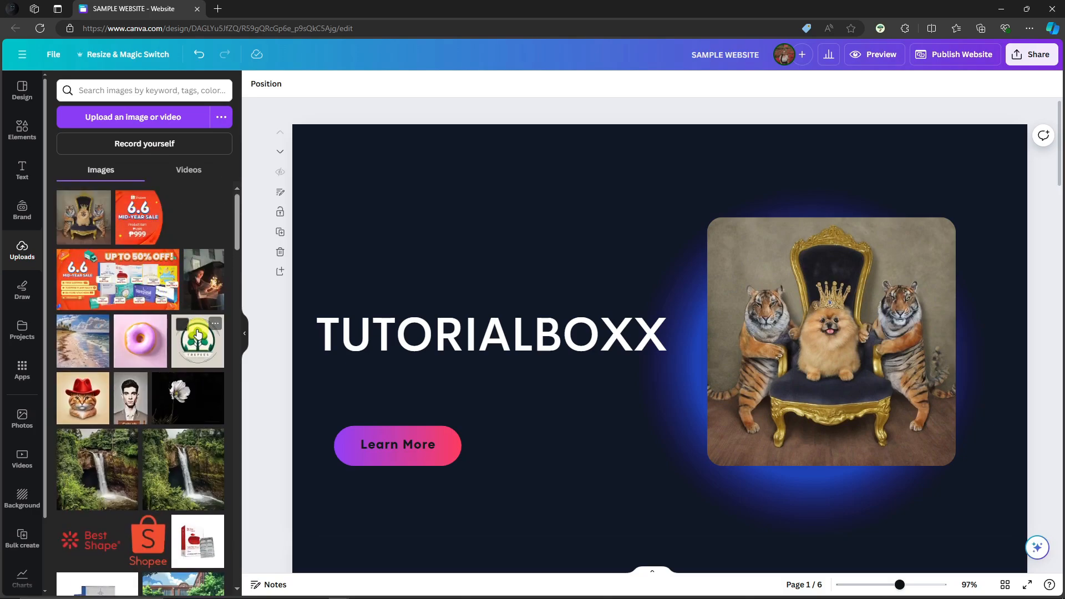
Step: Place the uploaded round tree logo above the "Learn More" button on the first page and remove its background
left_click(203, 347)
left_click_drag(653, 295, 488, 230)
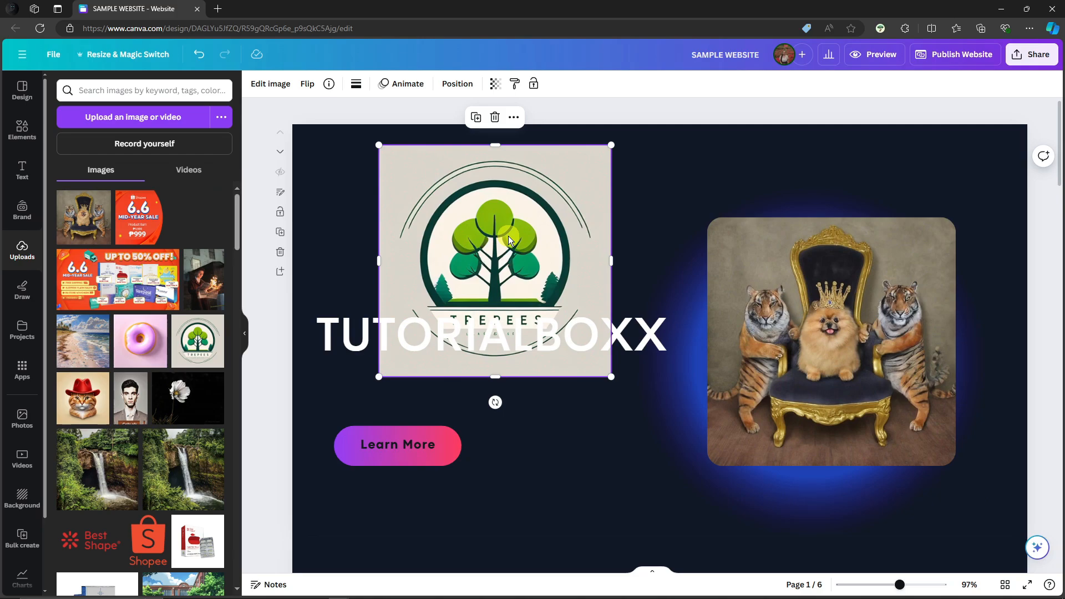
left_click_drag(516, 242, 487, 251)
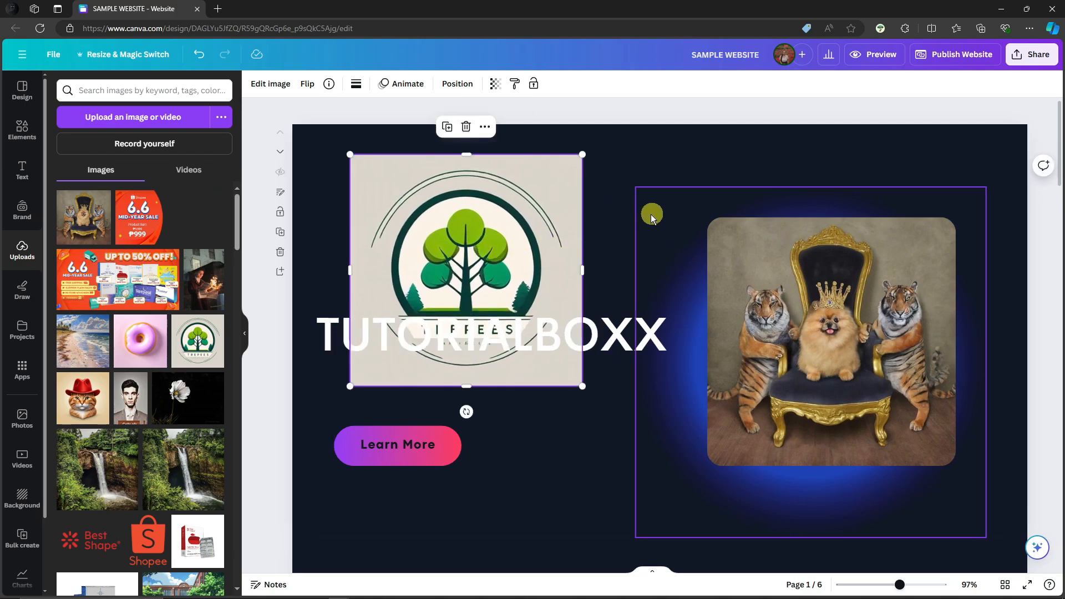
left_click(269, 85)
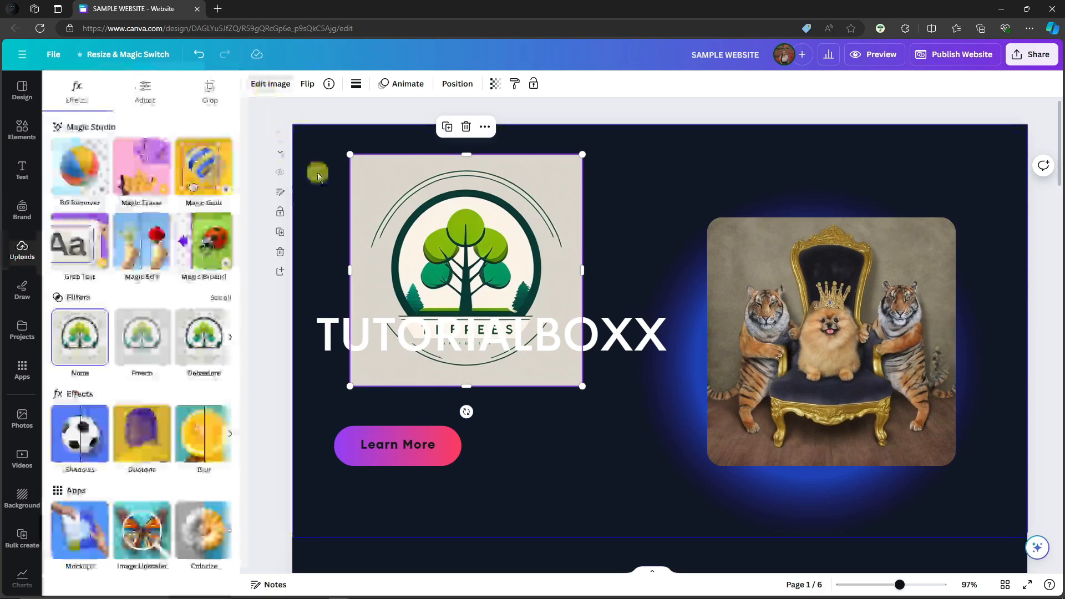
left_click(86, 178)
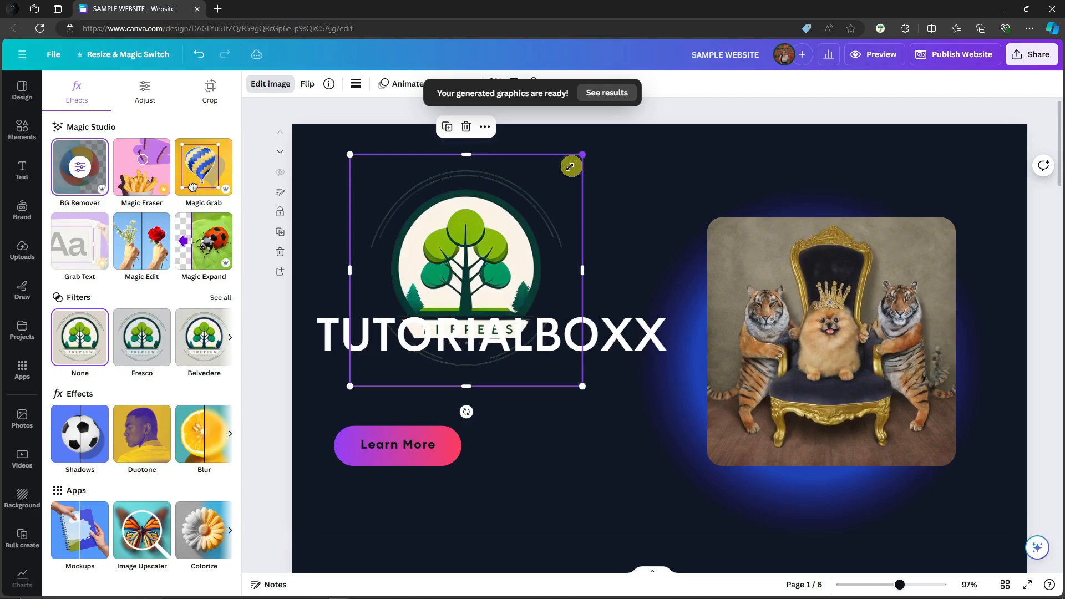
Step: Shrink the tree logo and place it in the upper-left corner of the first page, above the TUTORIALBOXX heading
left_click_drag(569, 167, 492, 239)
left_click_drag(443, 291, 384, 176)
left_click(446, 200)
left_click(422, 264)
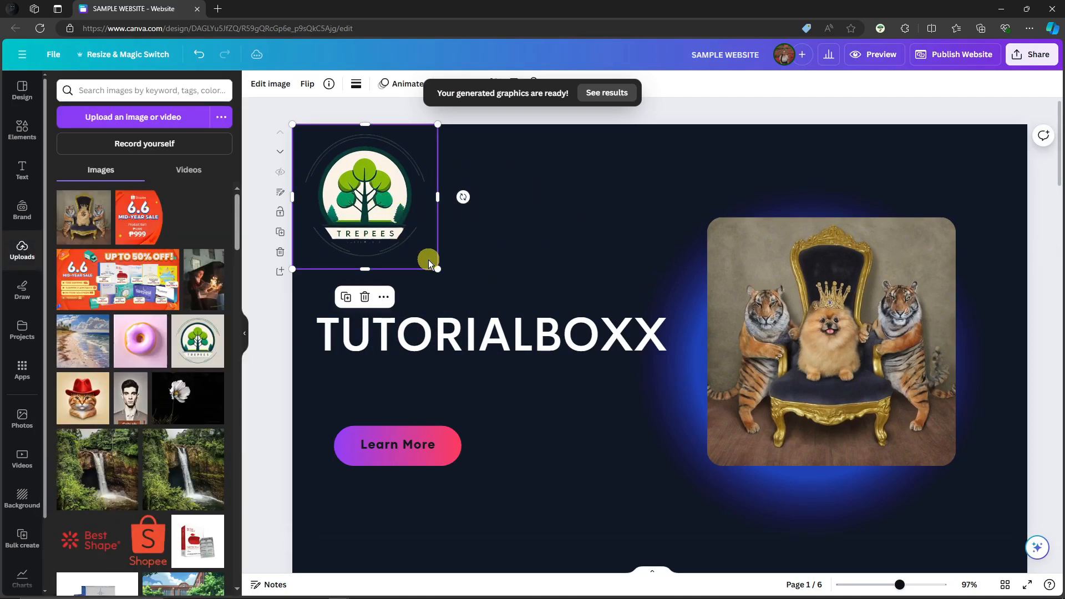
left_click_drag(436, 268, 384, 183)
left_click_drag(338, 159, 376, 154)
Step: Add the turquoise headphone graphic generated for "Phone logo" to the first page and delete the tree logo
left_click(22, 210)
left_click(23, 261)
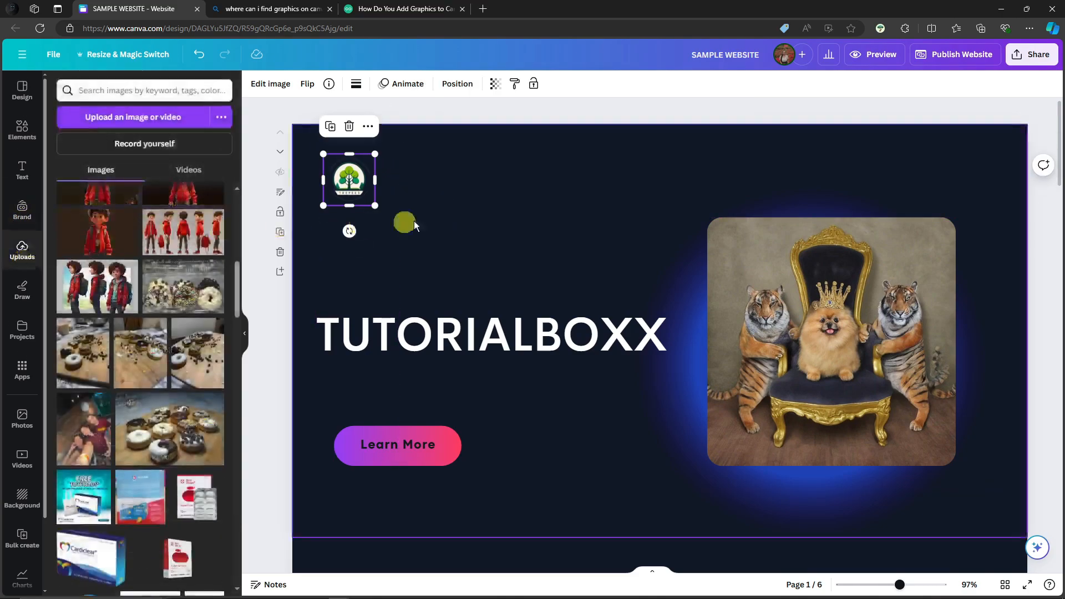
left_click(405, 192)
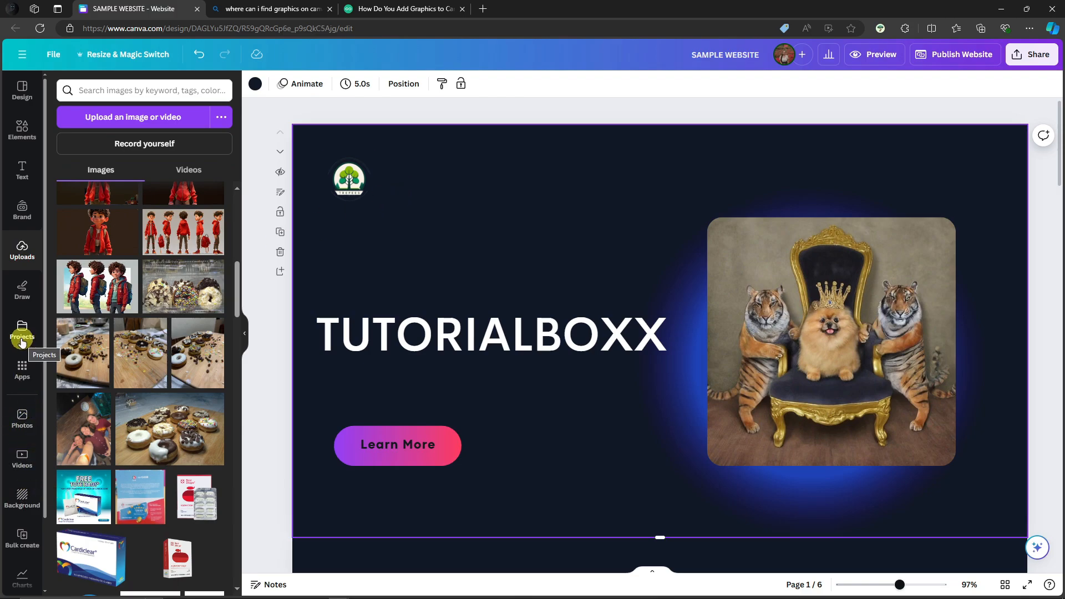
scroll(28, 433, "down", 2)
left_click(22, 533)
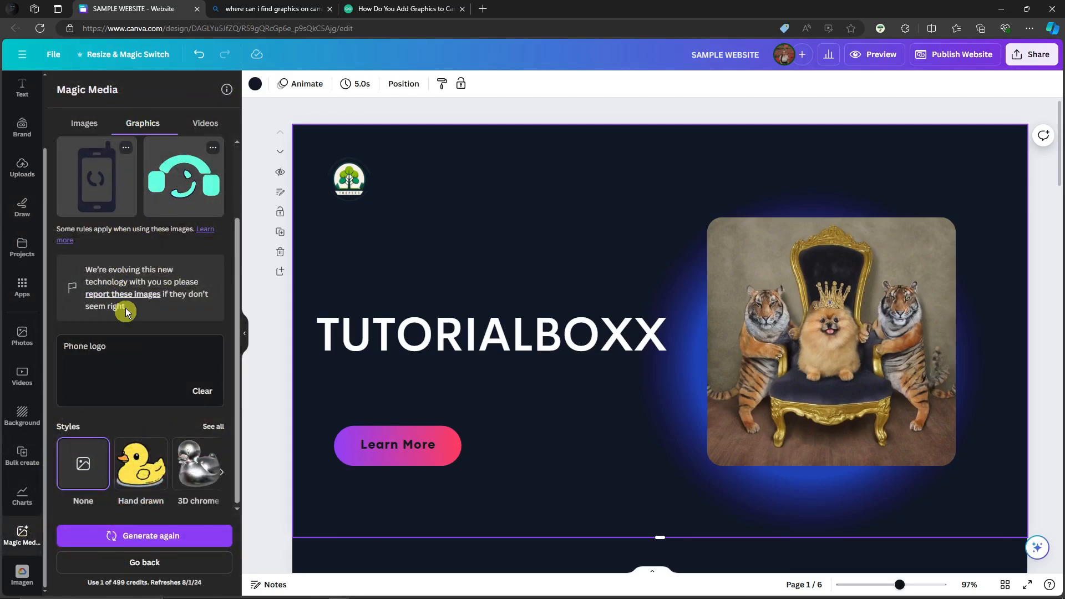
left_click(185, 187)
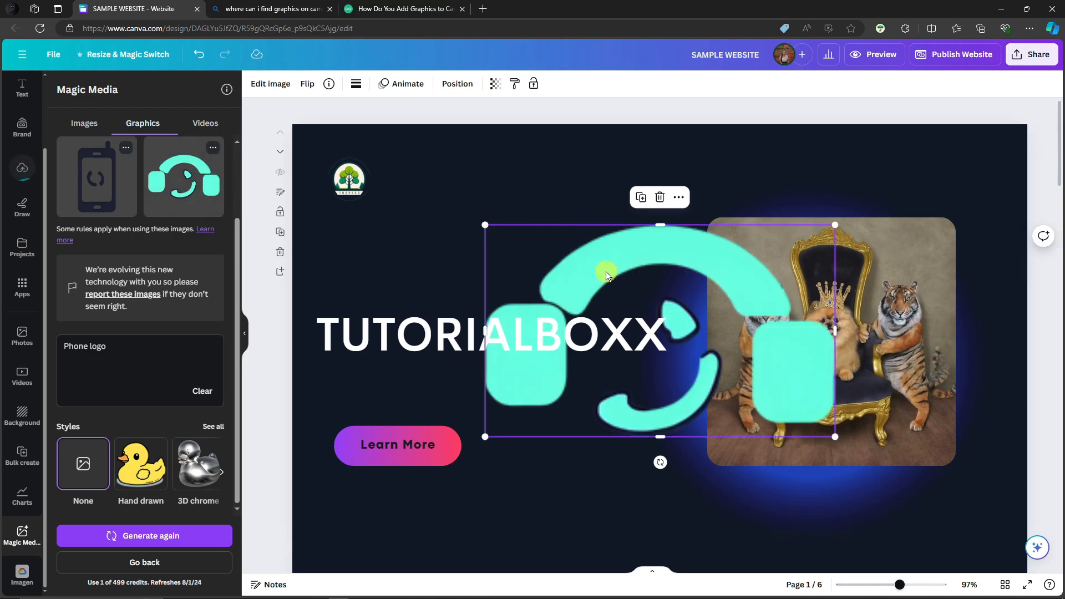
left_click_drag(607, 273, 500, 198)
left_click(339, 172)
Step: Shrink the headphone graphic to small logo size and place it in the upper-left corner of the first page
left_click(587, 180)
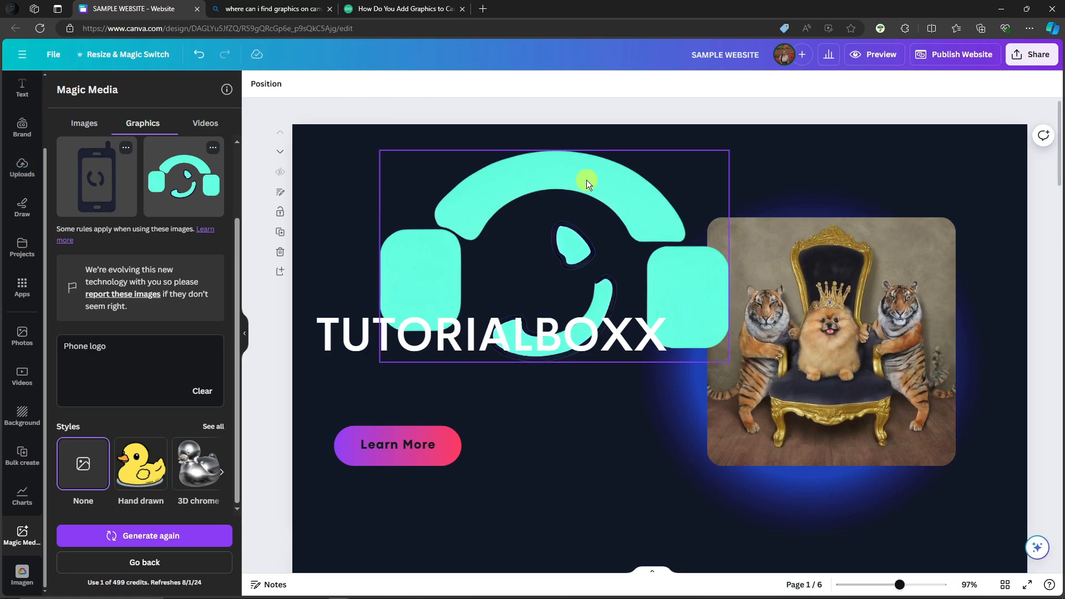
left_click_drag(716, 158, 394, 152)
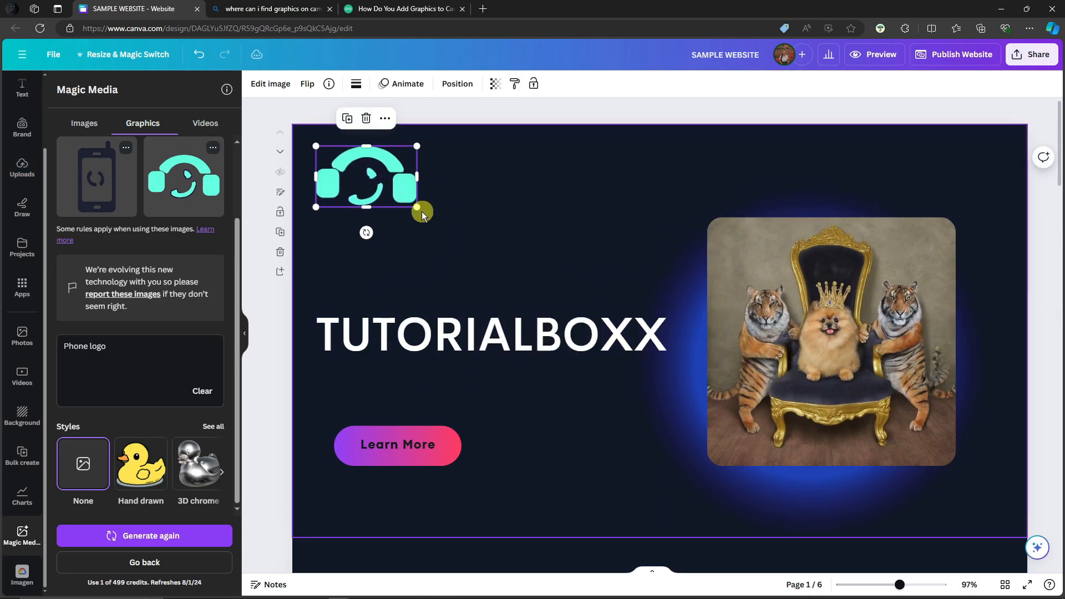
left_click_drag(418, 209, 361, 169)
left_click(406, 215)
left_click(424, 202)
left_click(378, 175)
left_click(504, 207)
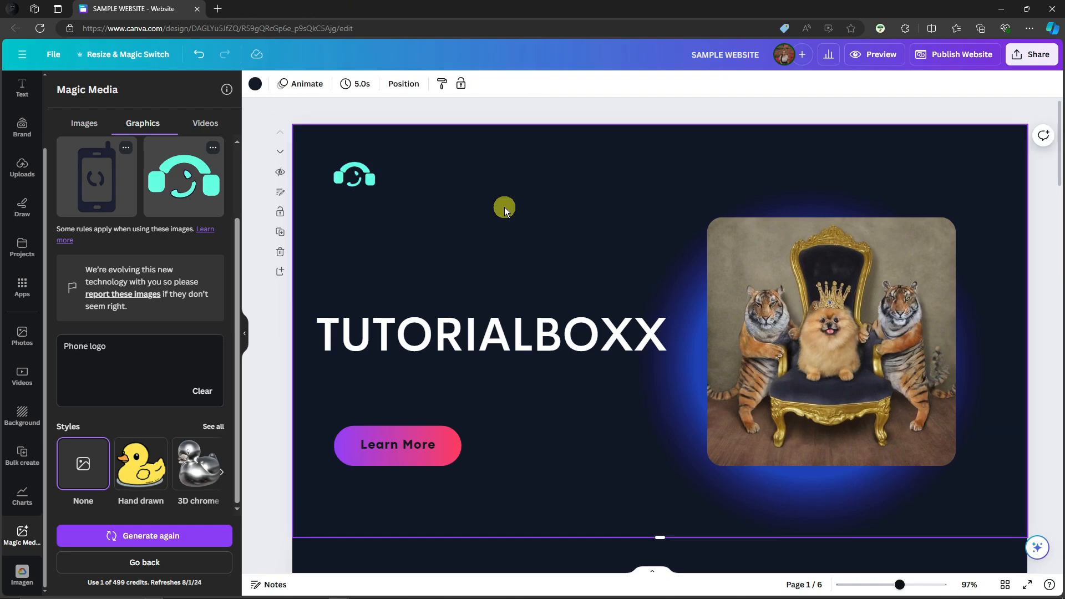
Step: Look through the website's pages and preview the site in both mobile and desktop views
scroll(574, 256, "down", 10)
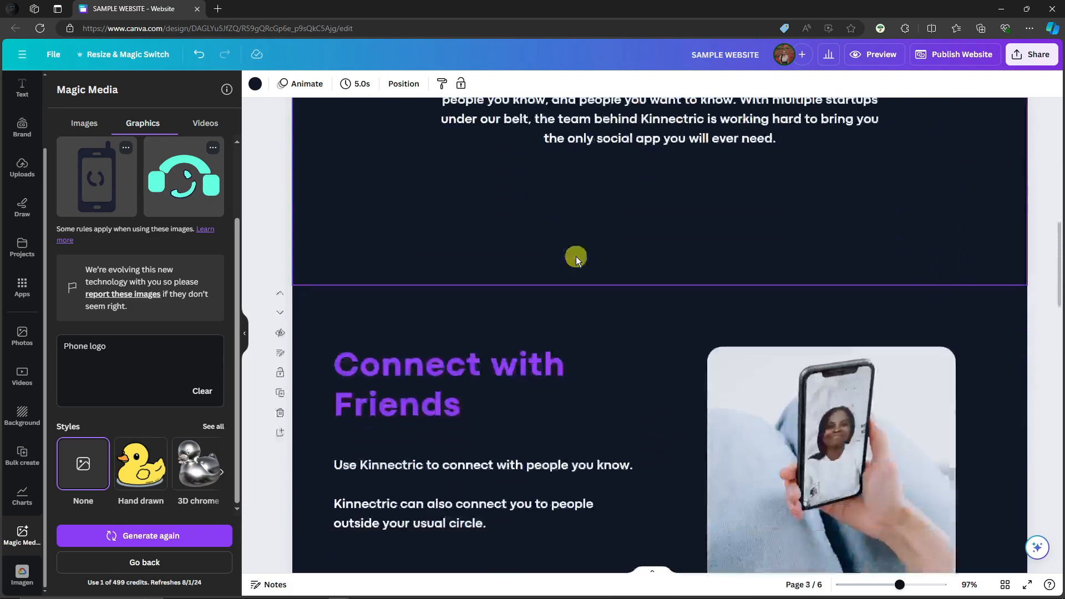
scroll(576, 256, "down", 15)
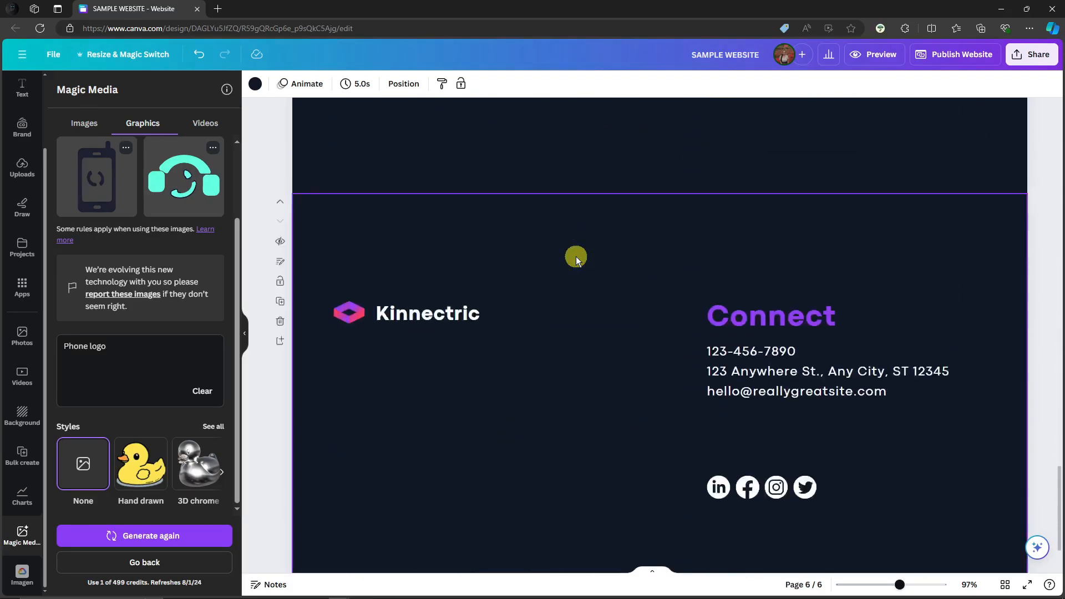
scroll(575, 256, "up", 10)
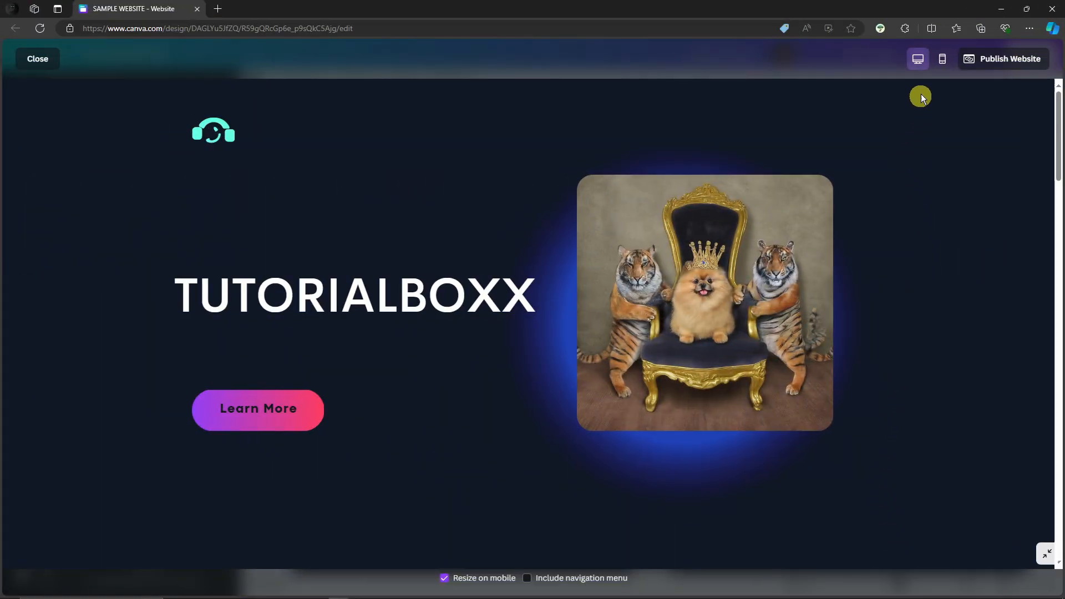
left_click(941, 61)
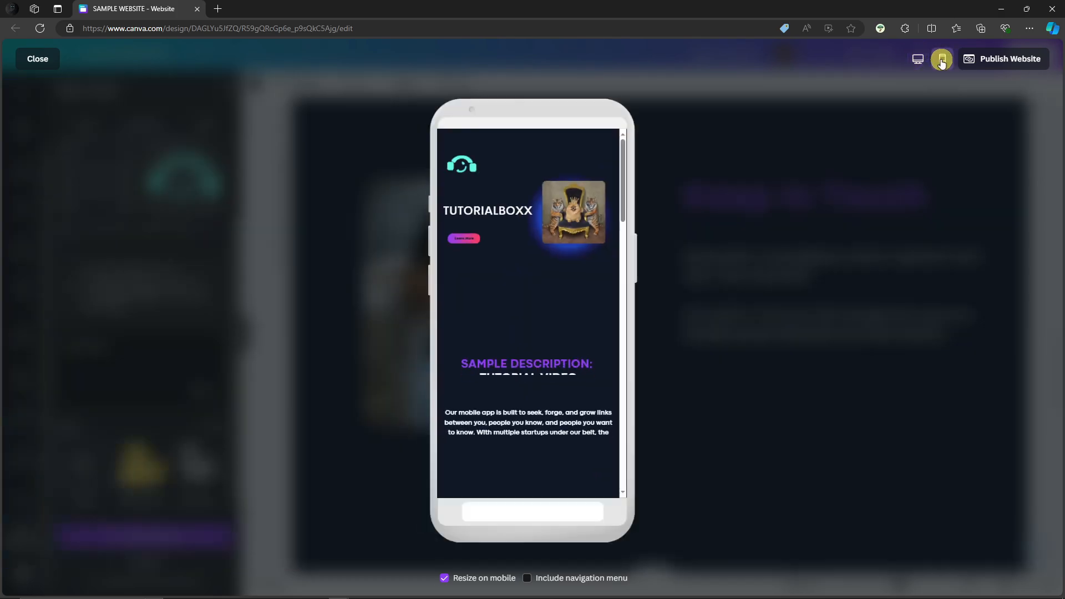
left_click(918, 61)
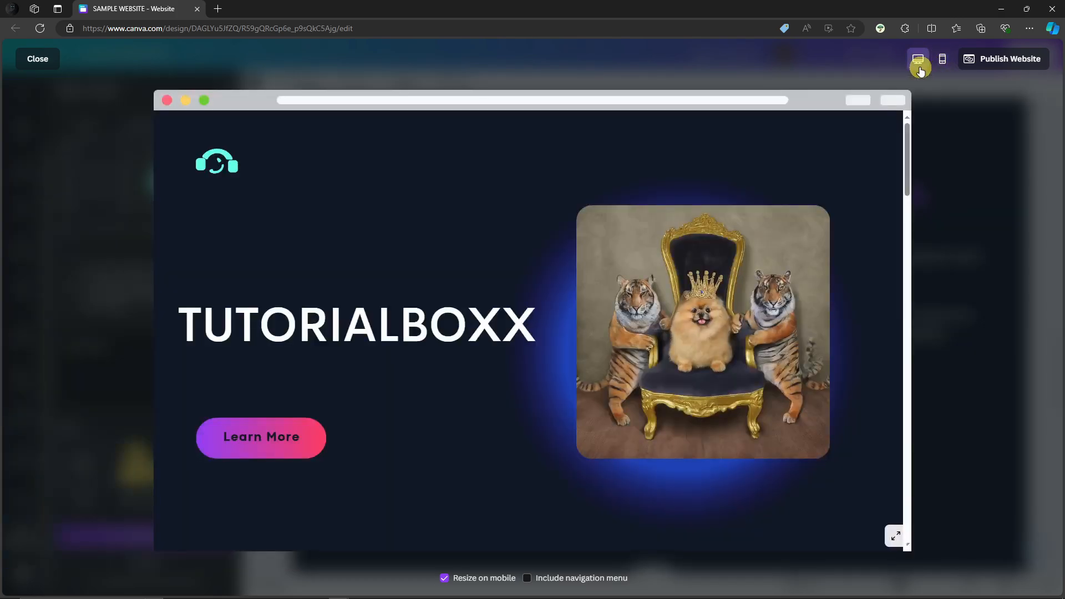
scroll(536, 447, "down", 10)
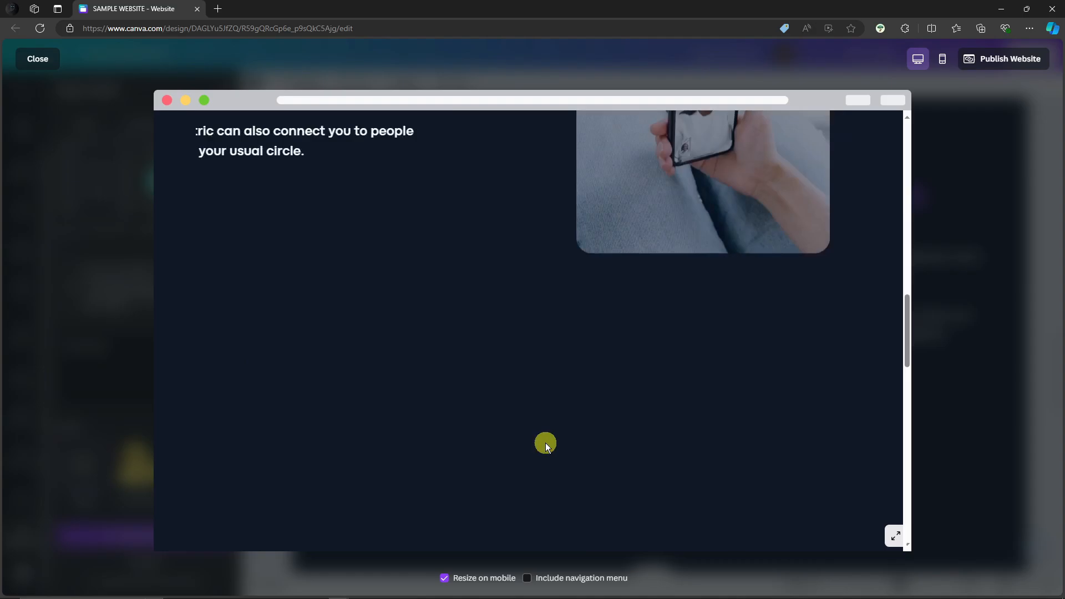
left_click_drag(908, 388, 898, 112)
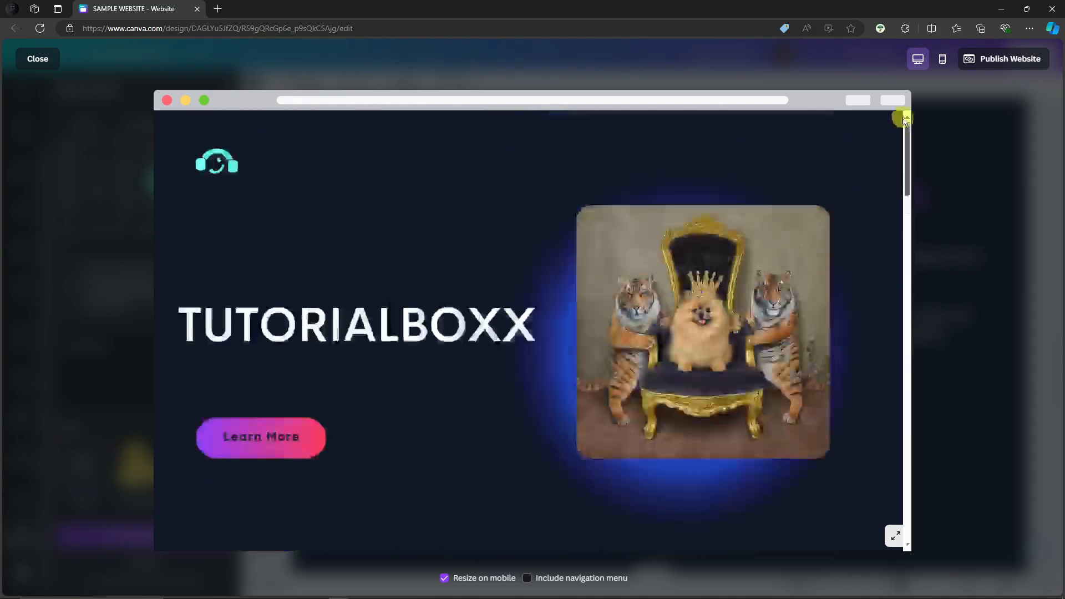
Step: Include the navigation menu in the website, try its page links in the preview and return to the editor
left_click(528, 579)
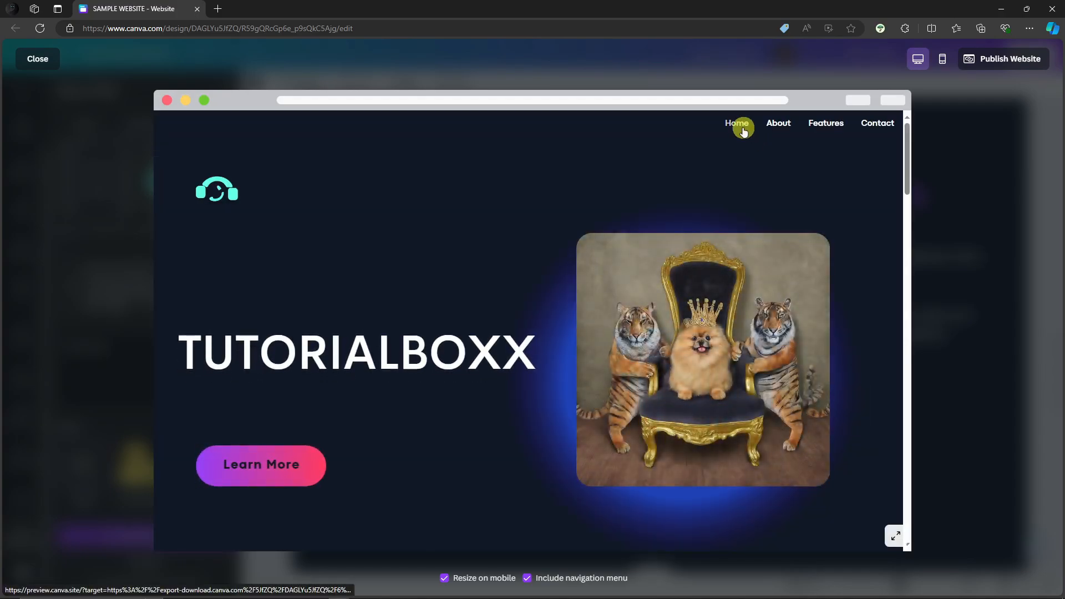
left_click(771, 125)
left_click(825, 124)
left_click(877, 124)
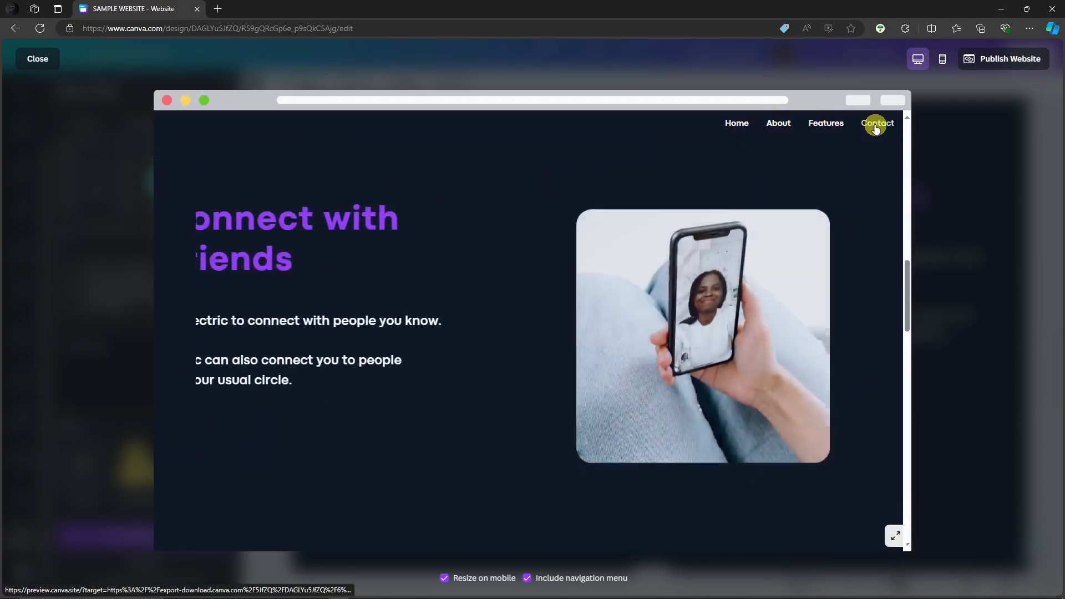
left_click(753, 123)
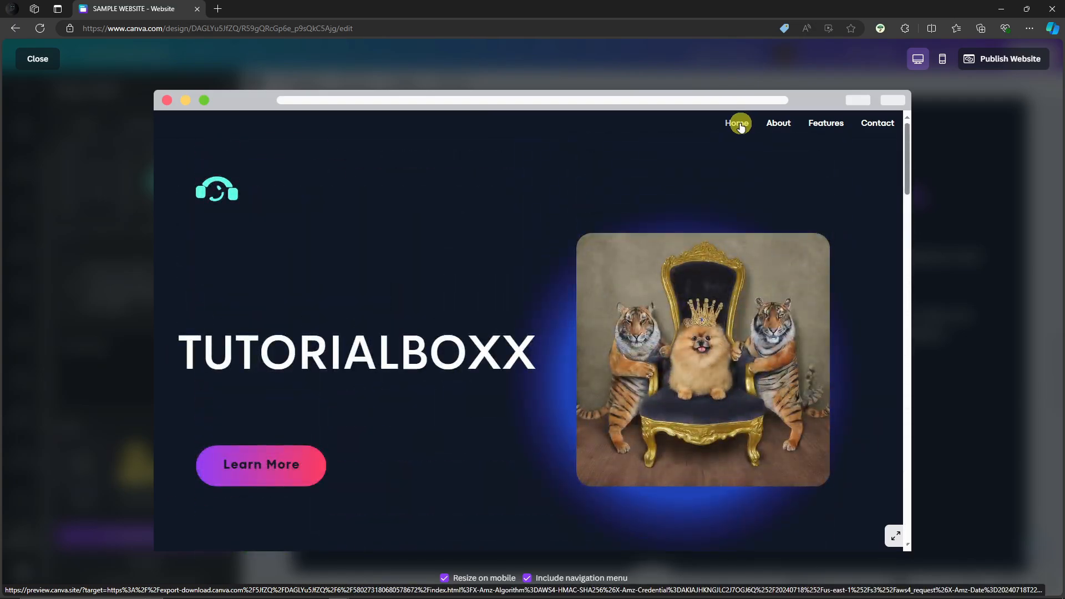
left_click(39, 59)
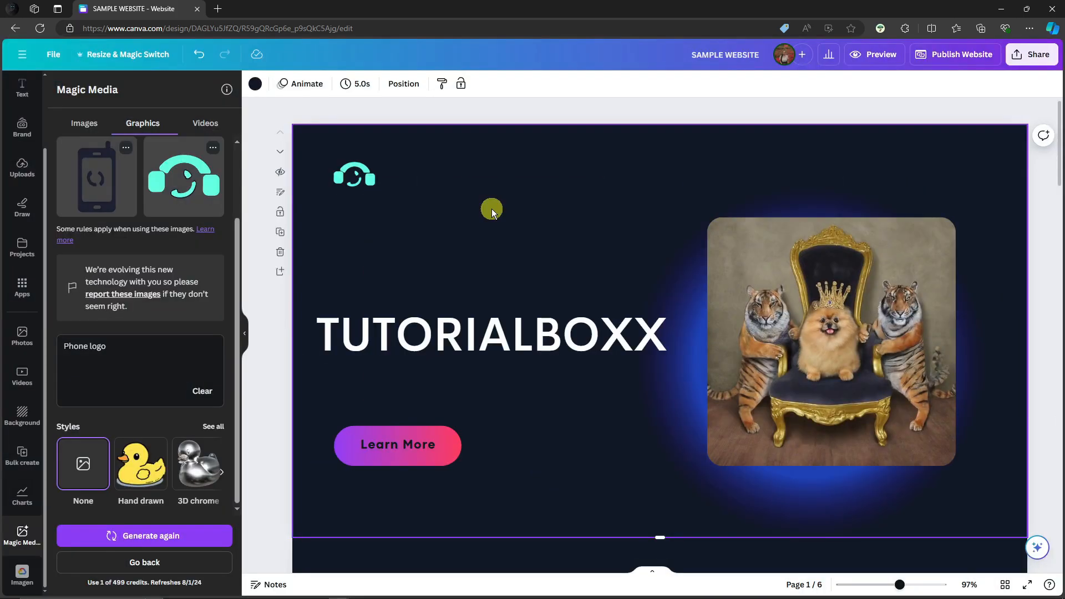
Step: Preview the website again to check the navigation menu on the home page, and return to the editor
scroll(491, 209, "down", 8)
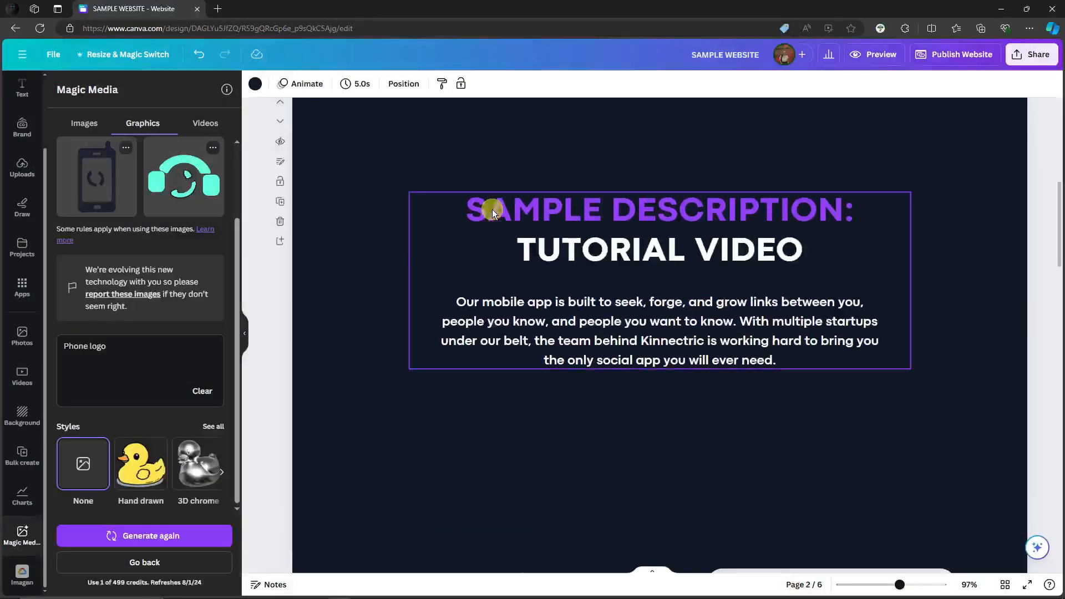
scroll(738, 333, "up", 8)
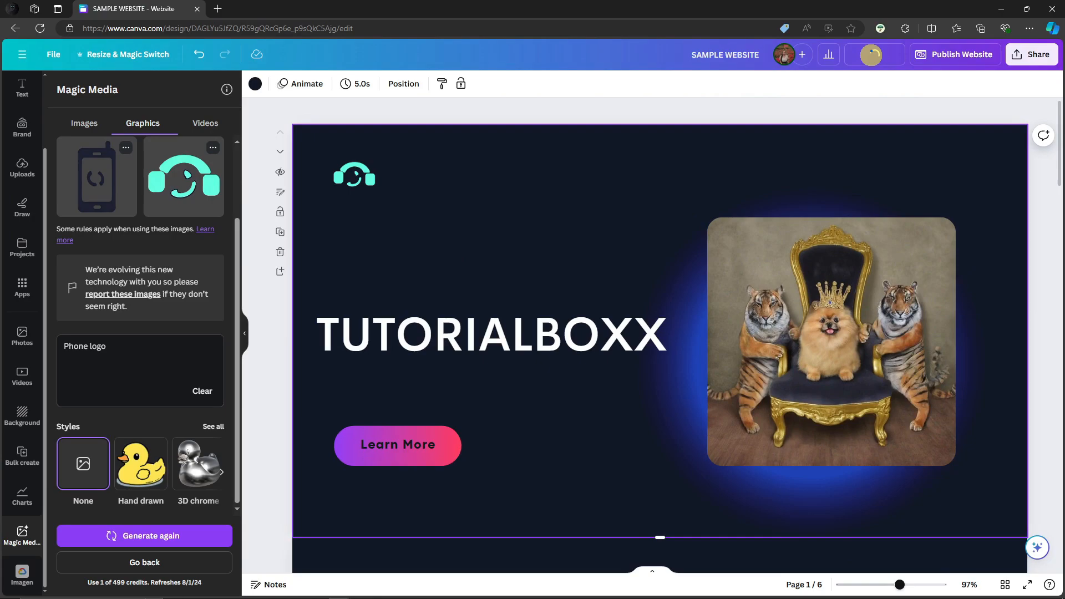
left_click(871, 54)
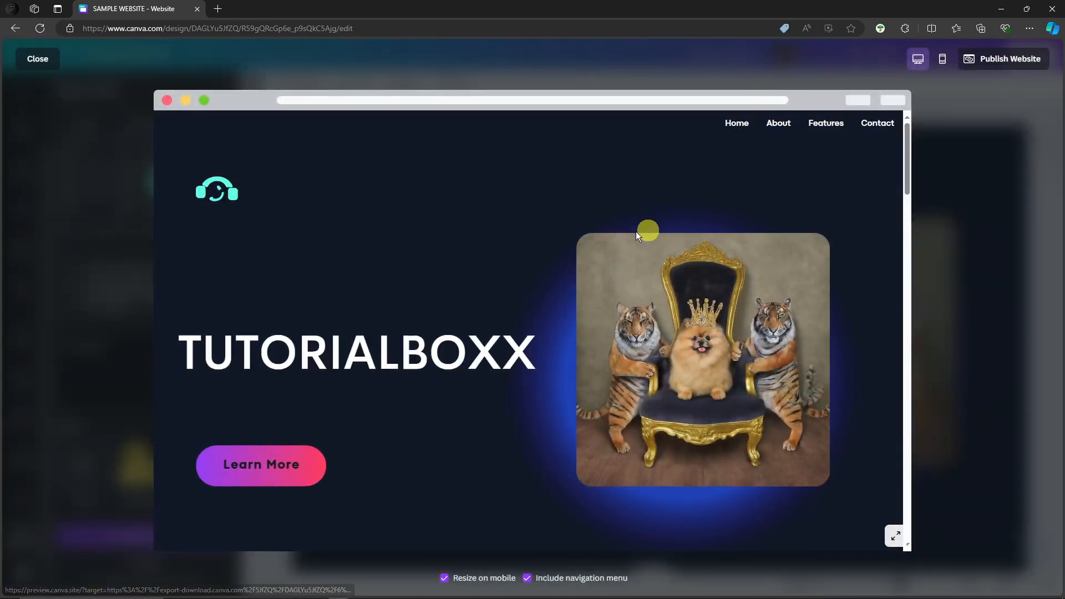
left_click(39, 58)
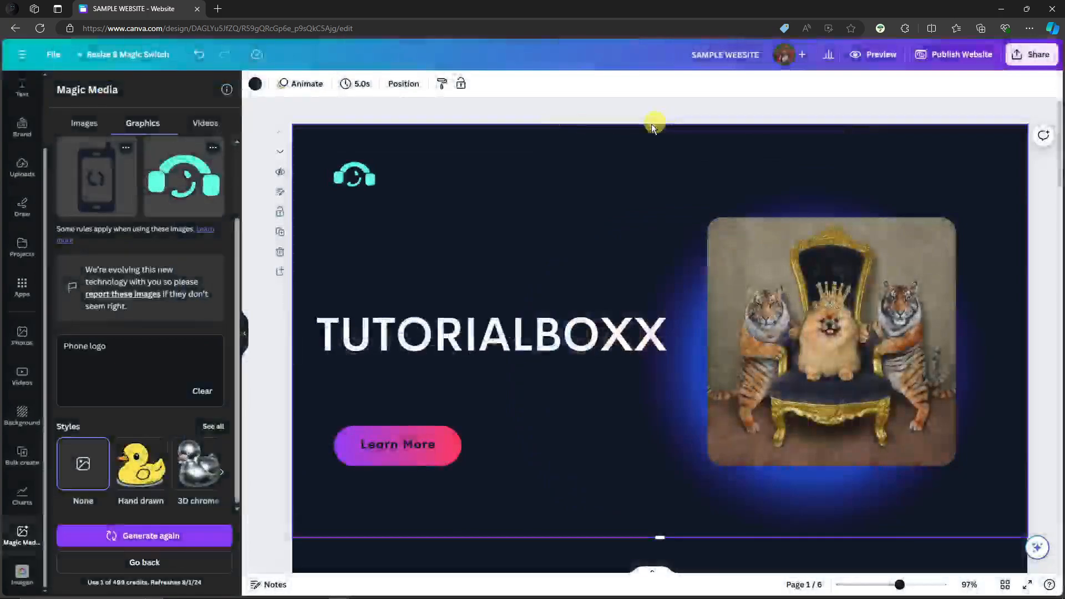
Step: Rename page 2 to "About Us" through the title in its page notes, and close the notes
left_click(270, 585)
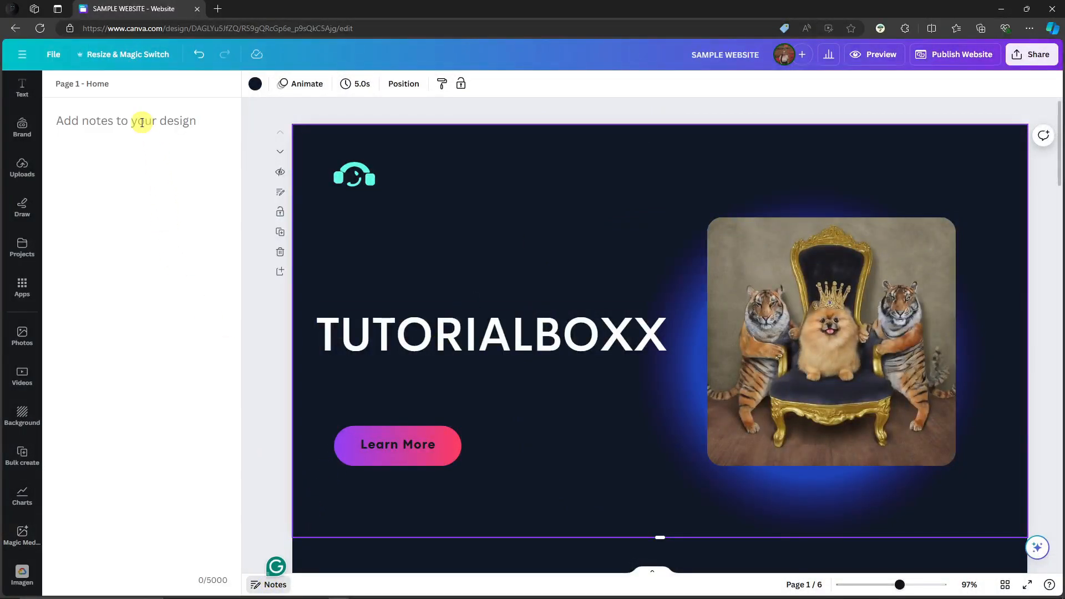
scroll(697, 214, "down", 15)
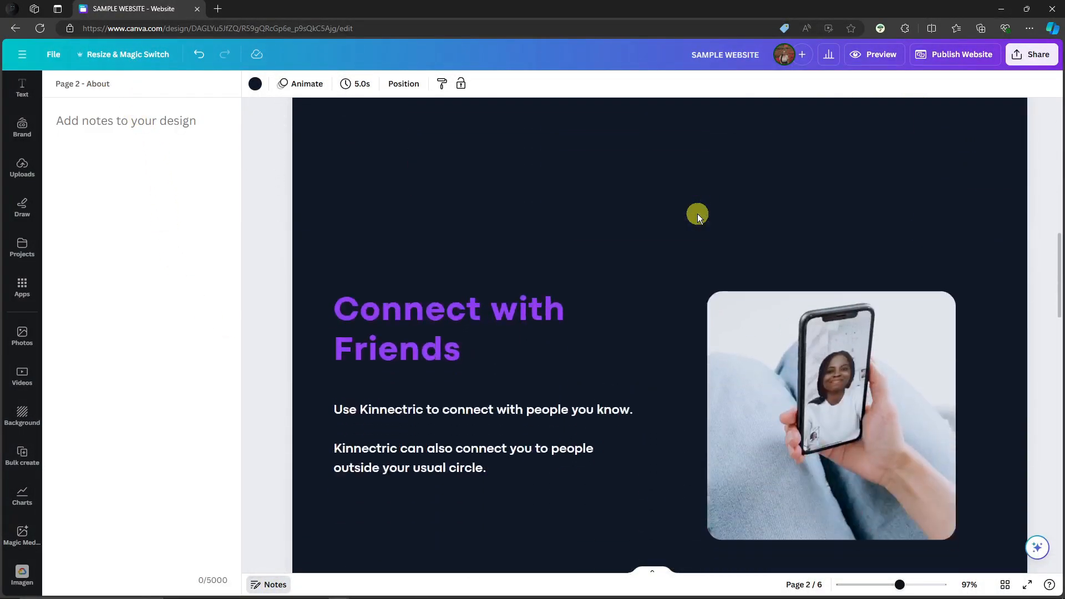
scroll(698, 214, "up", 5)
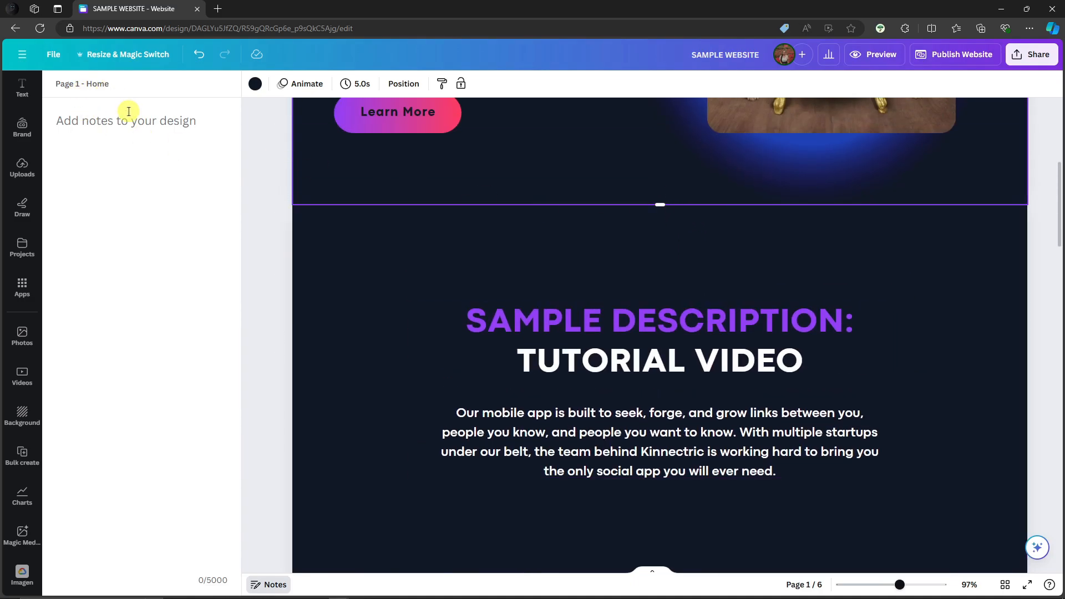
scroll(587, 225, "down", 5)
scroll(489, 198, "up", 3)
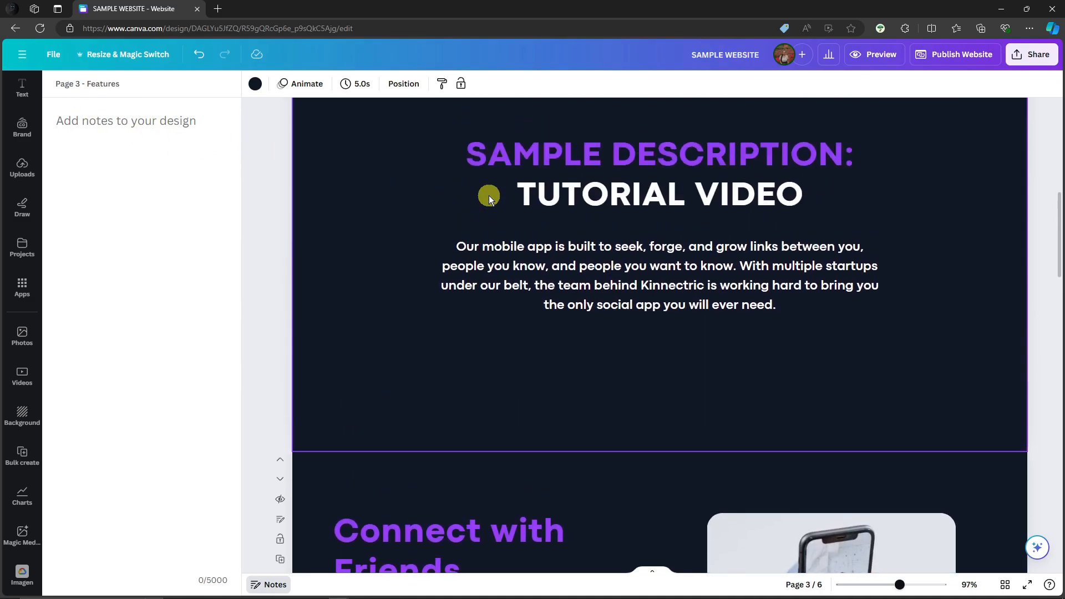
scroll(488, 195, "up", 2)
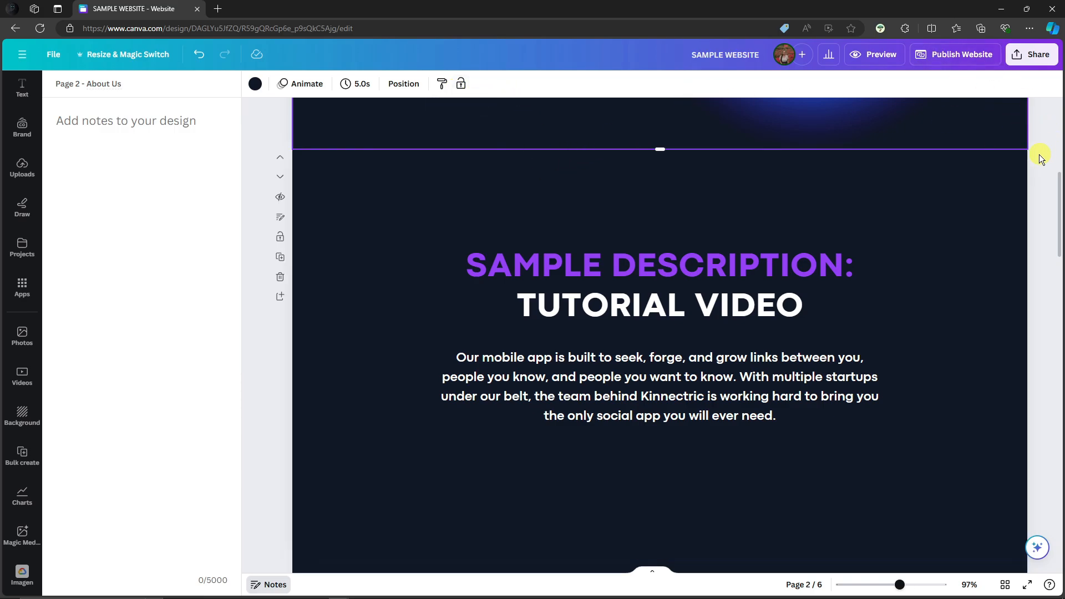
left_click(273, 587)
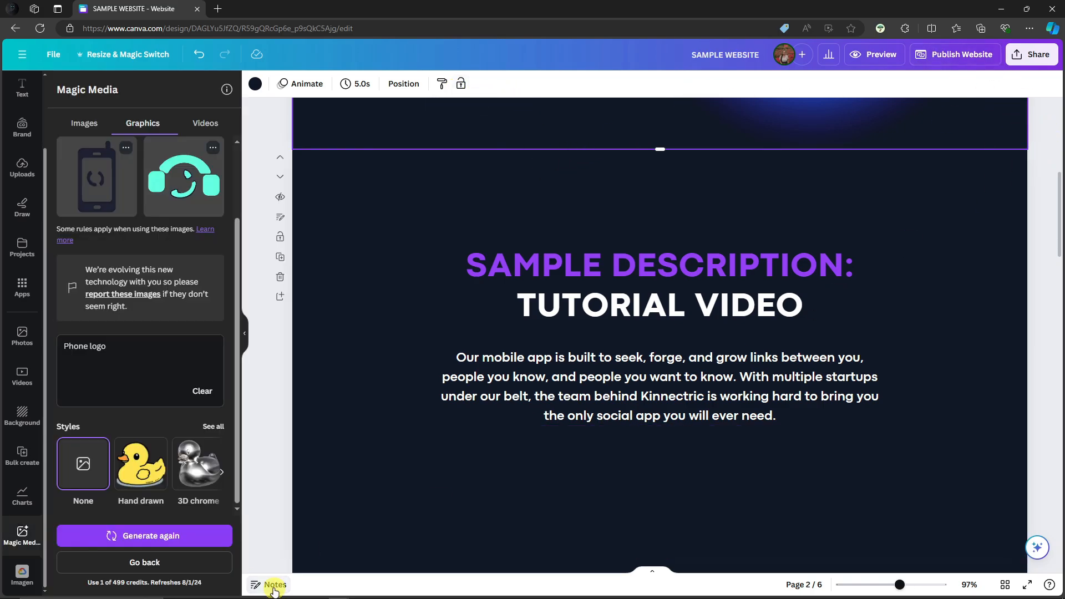
Step: Preview the website, follow the "About Us" link in its navigation menu and close the preview
left_click(884, 61)
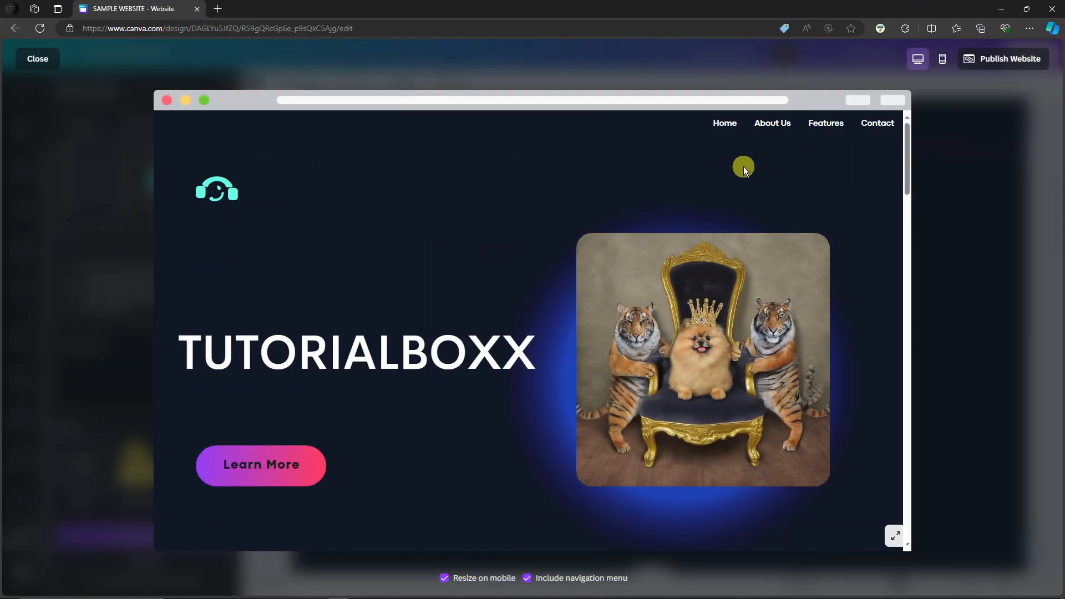
left_click(769, 125)
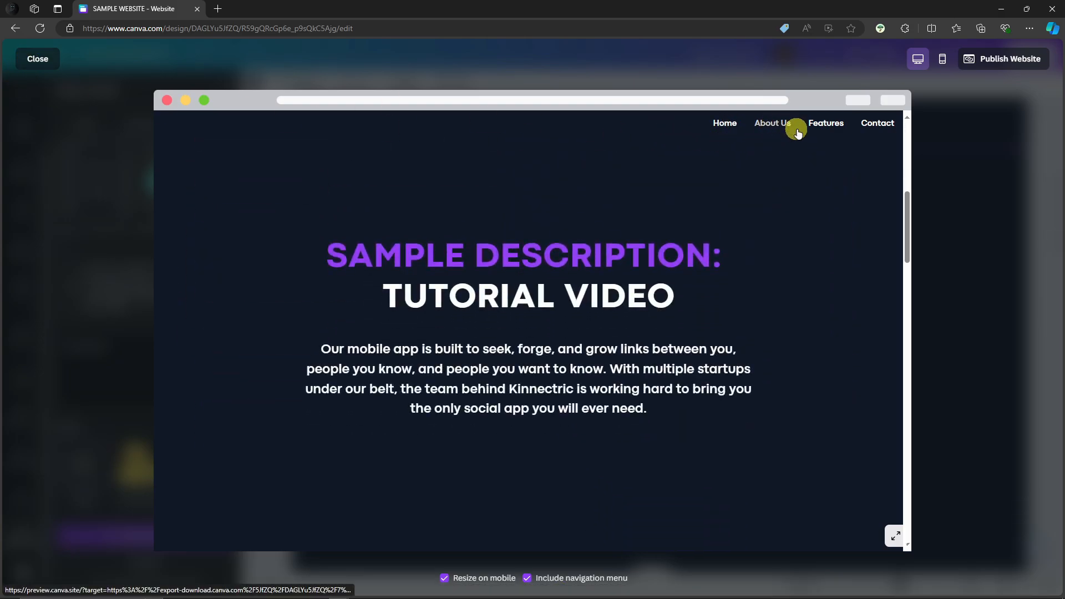
left_click(35, 60)
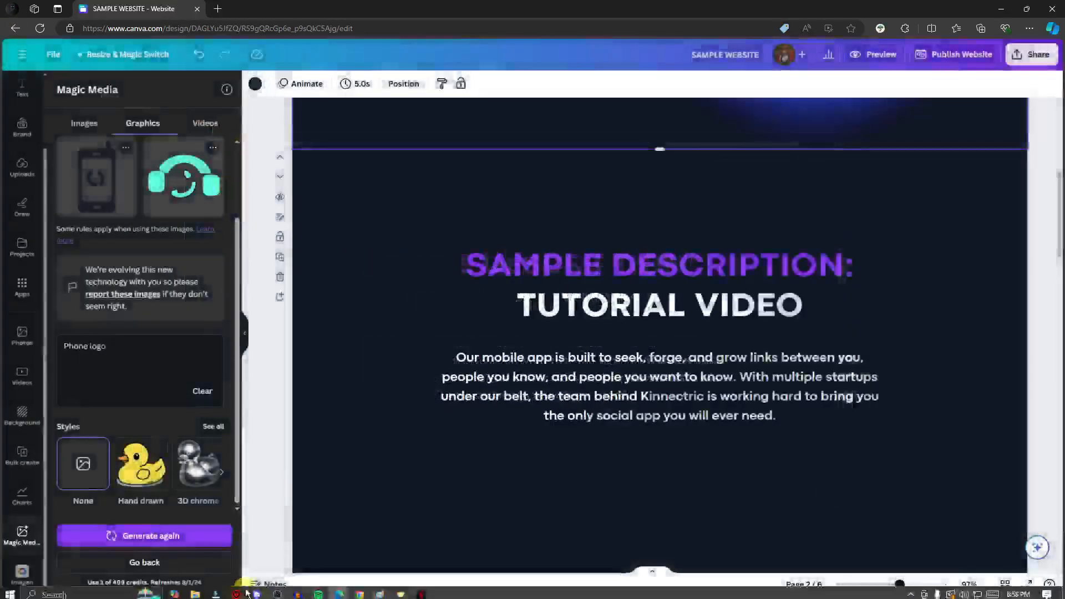
Step: View the title and notes of page 2, close the notes and return to the first page
left_click(269, 584)
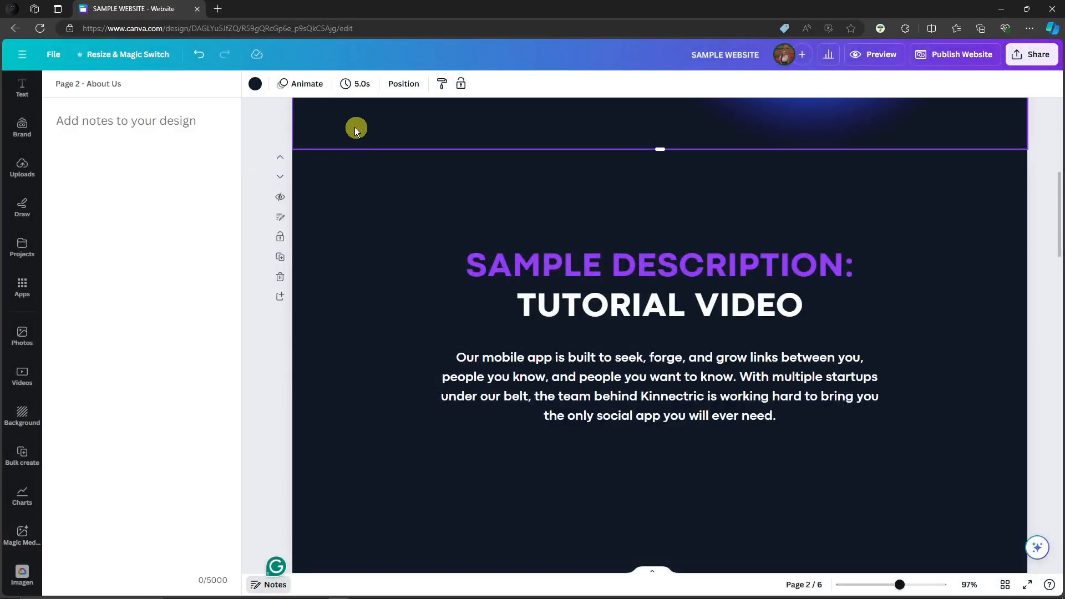
left_click(664, 233)
left_click(1059, 222)
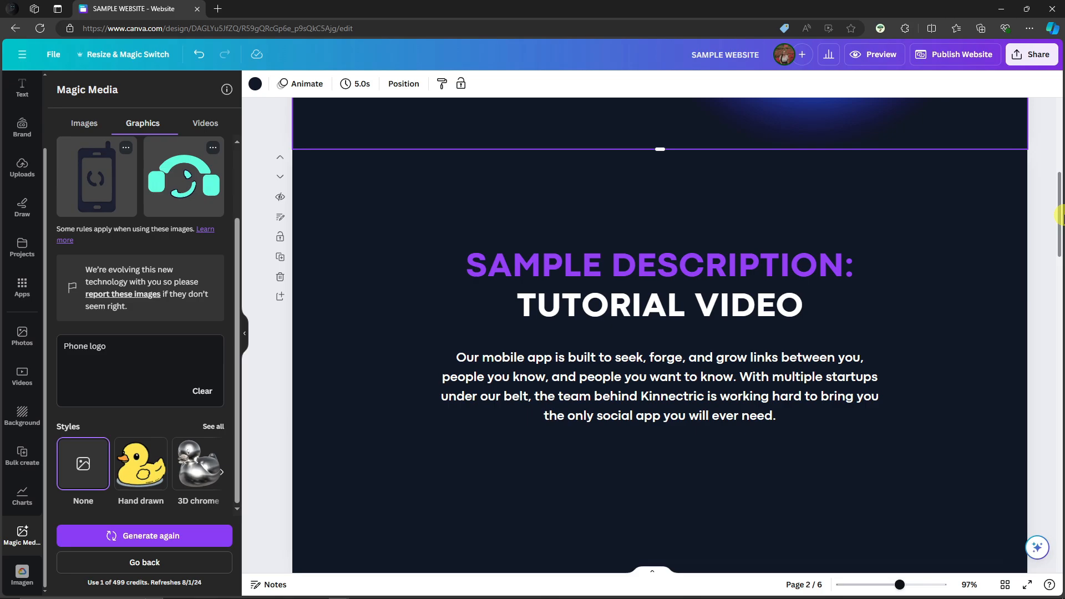
left_click_drag(1060, 219, 1042, 137)
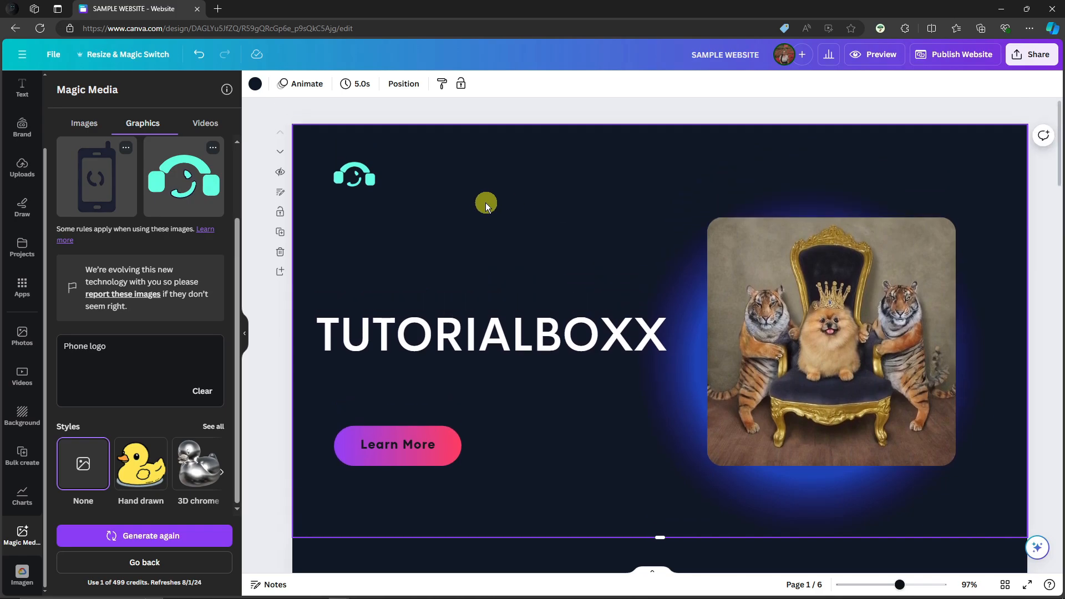
Step: Show the page thumbnails, look through all the website pages up to Contact, and return to the Home page
left_click(655, 571)
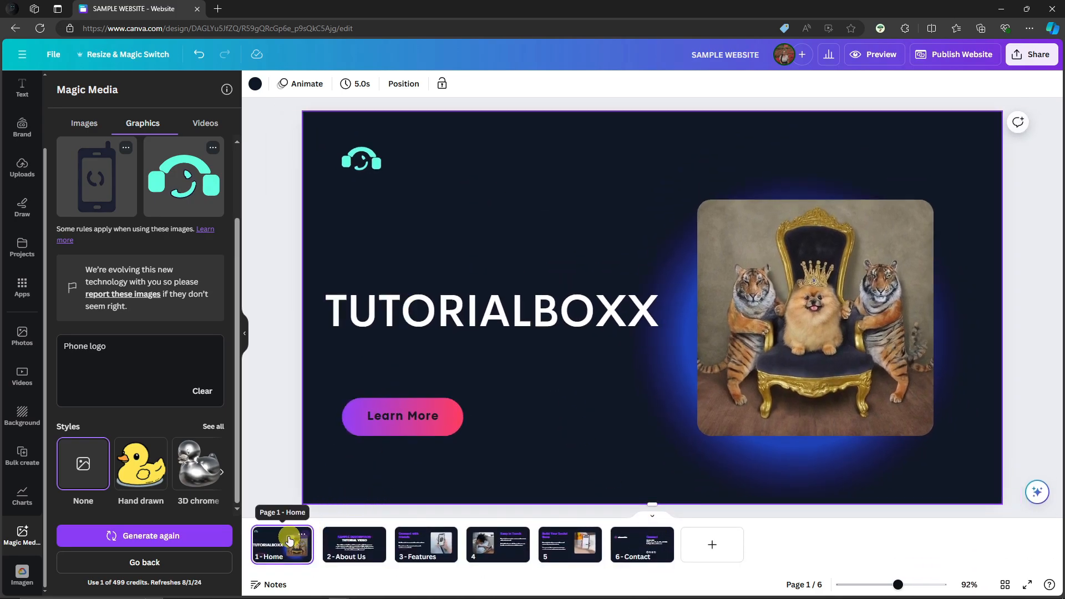
left_click(345, 546)
left_click(439, 544)
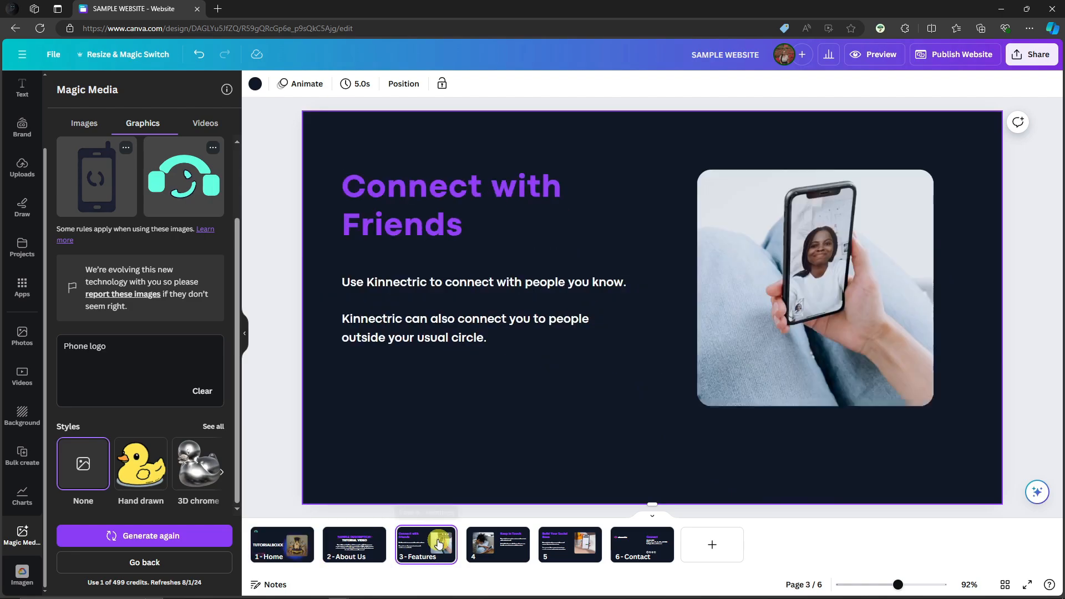
left_click(498, 546)
left_click(569, 546)
left_click(641, 546)
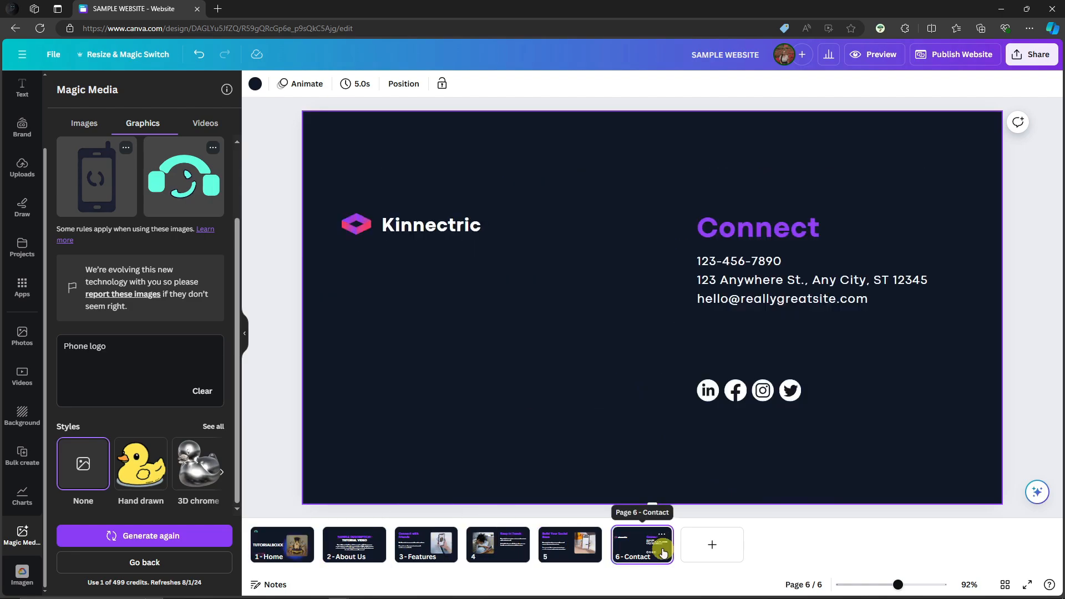
left_click(273, 553)
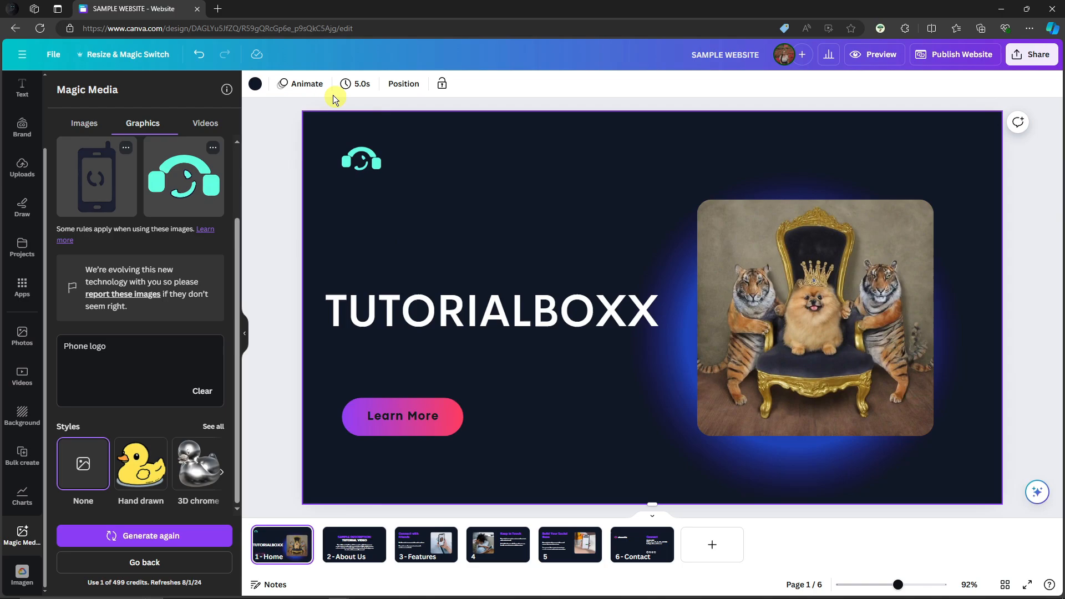
Step: Try out the page animations on the Home page and apply the Breathe animation to it
left_click(306, 84)
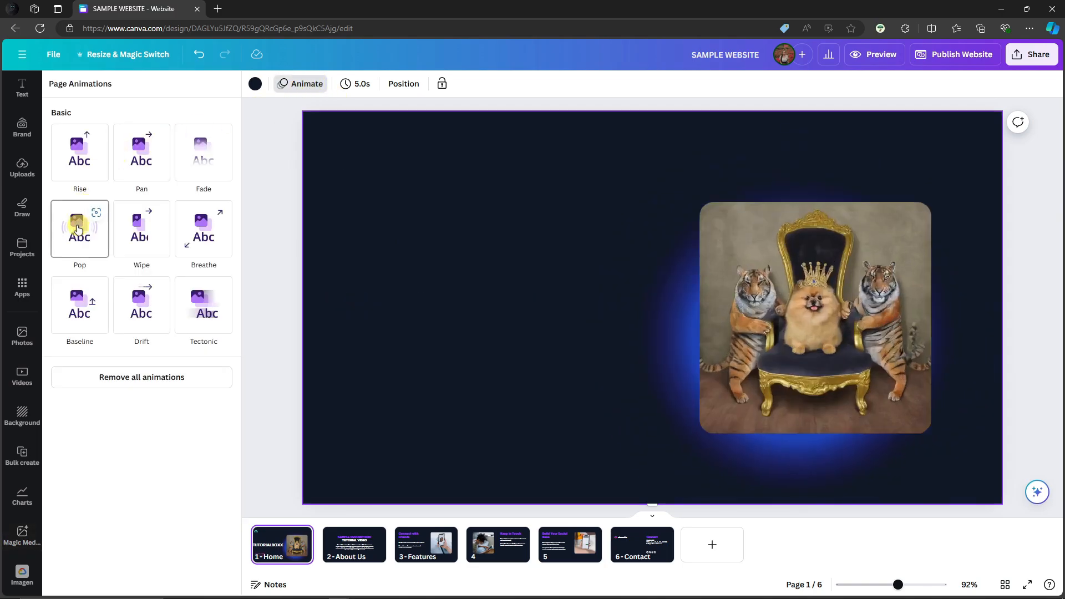
left_click(135, 223)
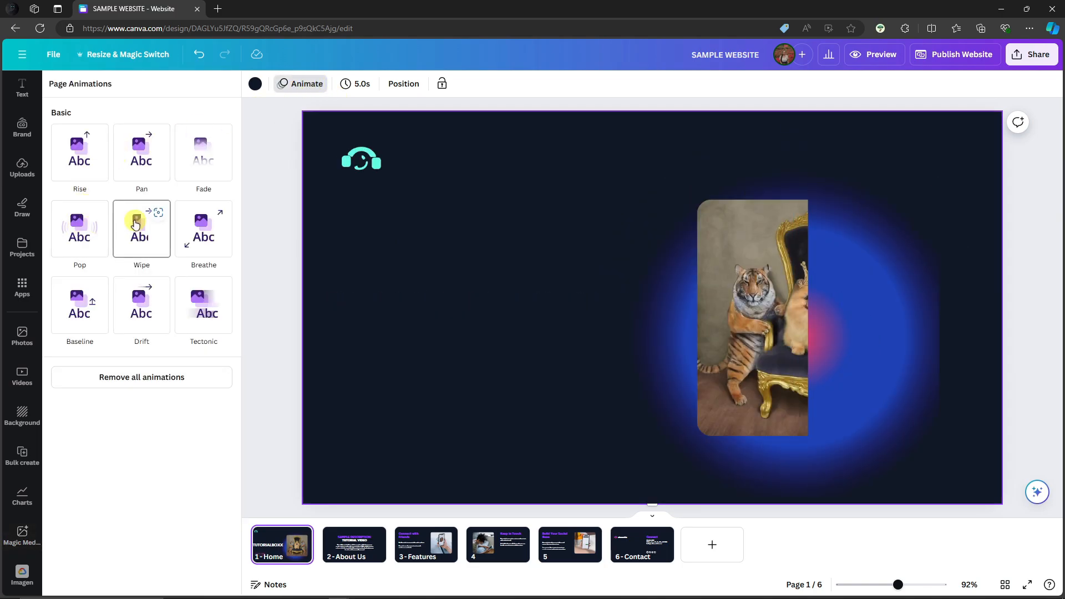
left_click(192, 222)
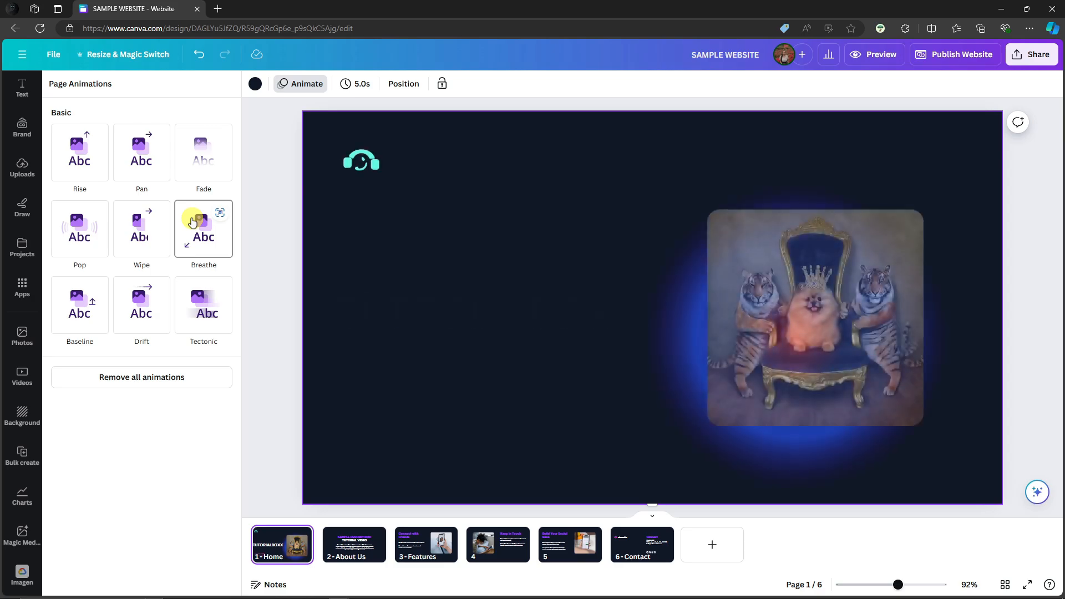
left_click(208, 311)
left_click(146, 310)
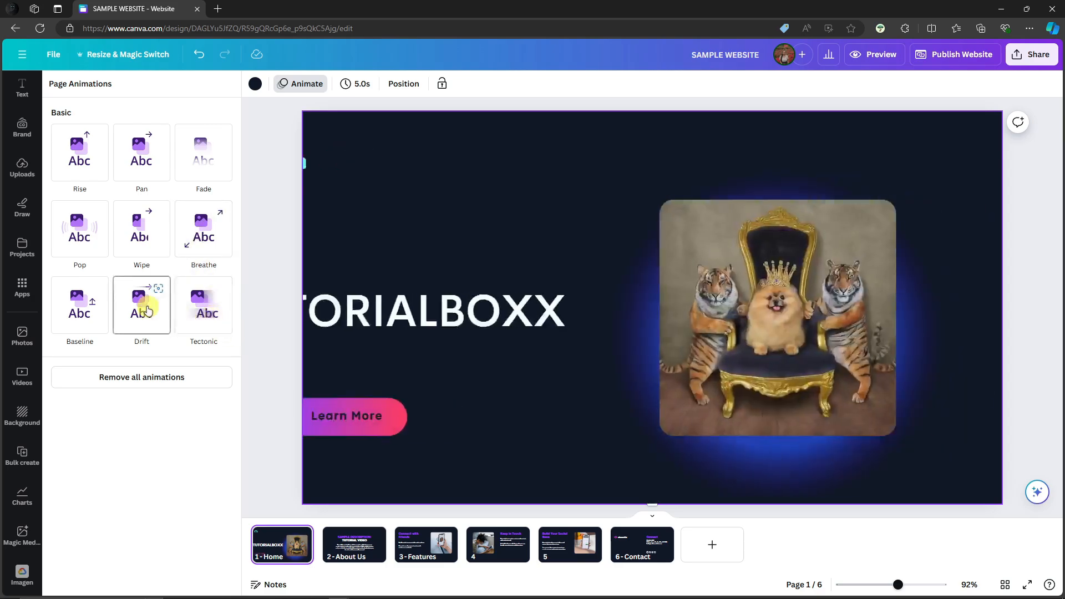
left_click(143, 151)
left_click(198, 226)
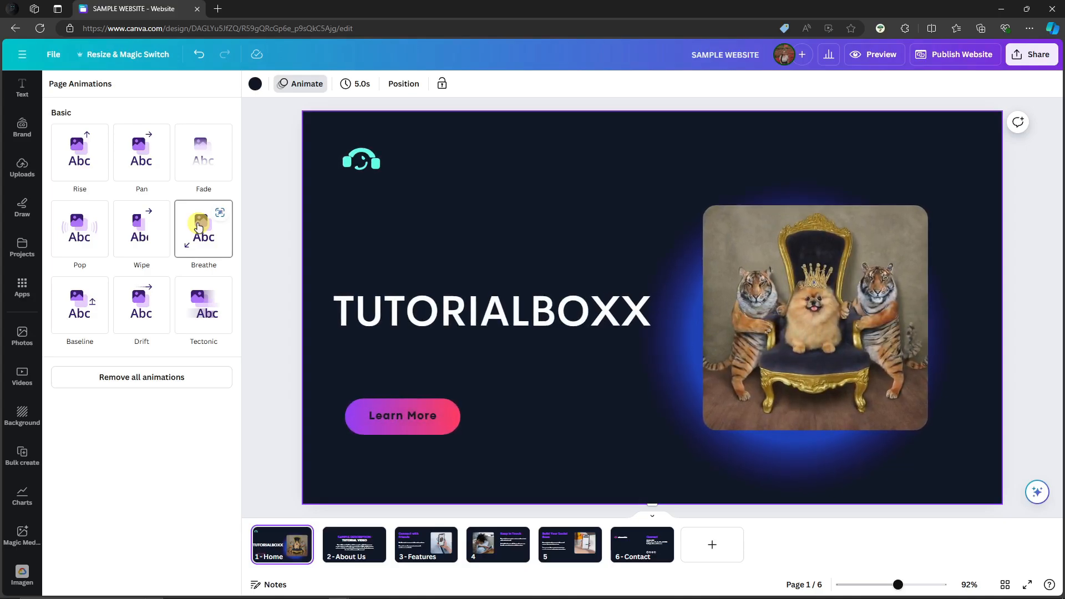
left_click(201, 228)
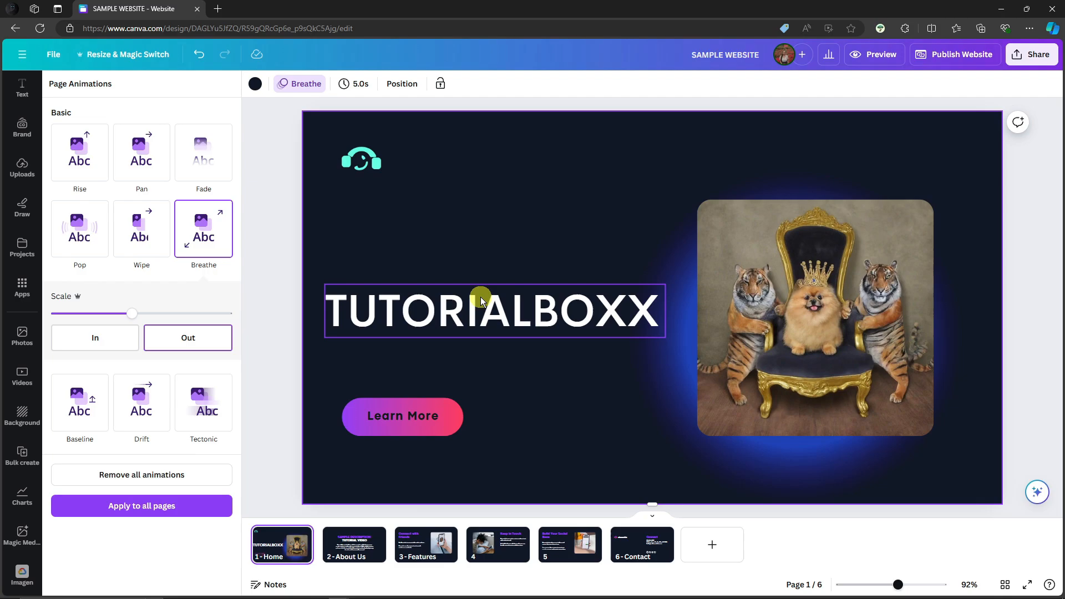
Step: Apply the Pan text animation to the "TUTORIALBOXX" heading on the Home page and deselect the heading
left_click(480, 303)
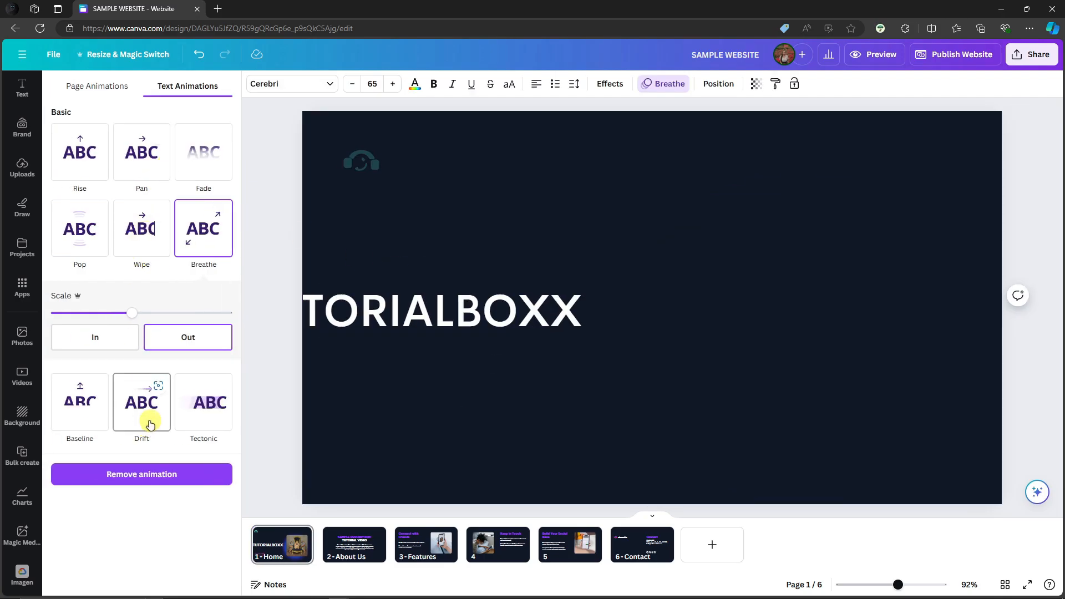
double_click(449, 300)
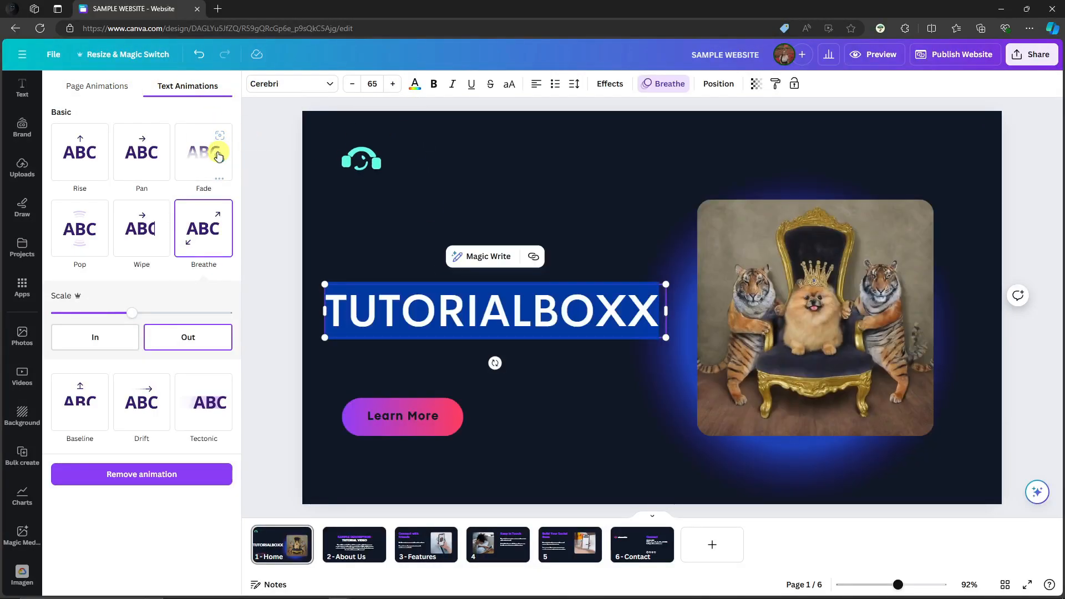
left_click(127, 159)
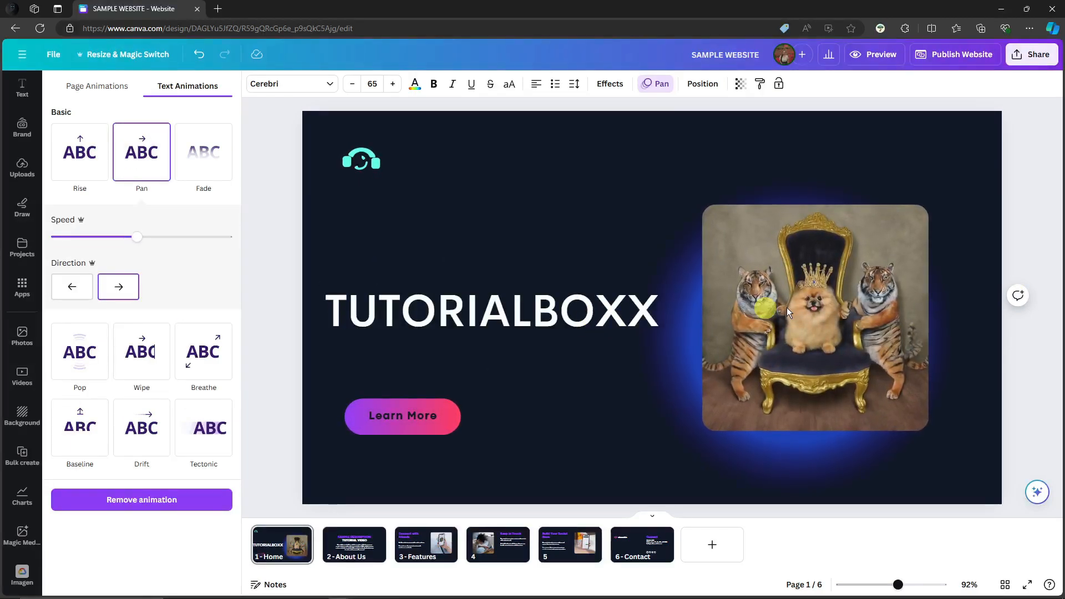
left_click(1038, 201)
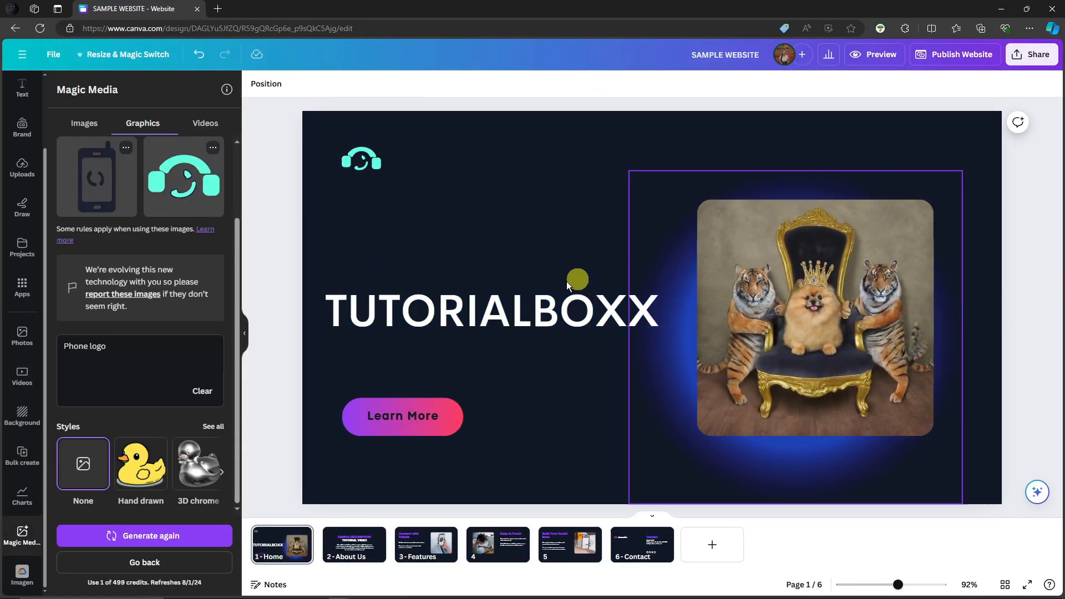
left_click(435, 416)
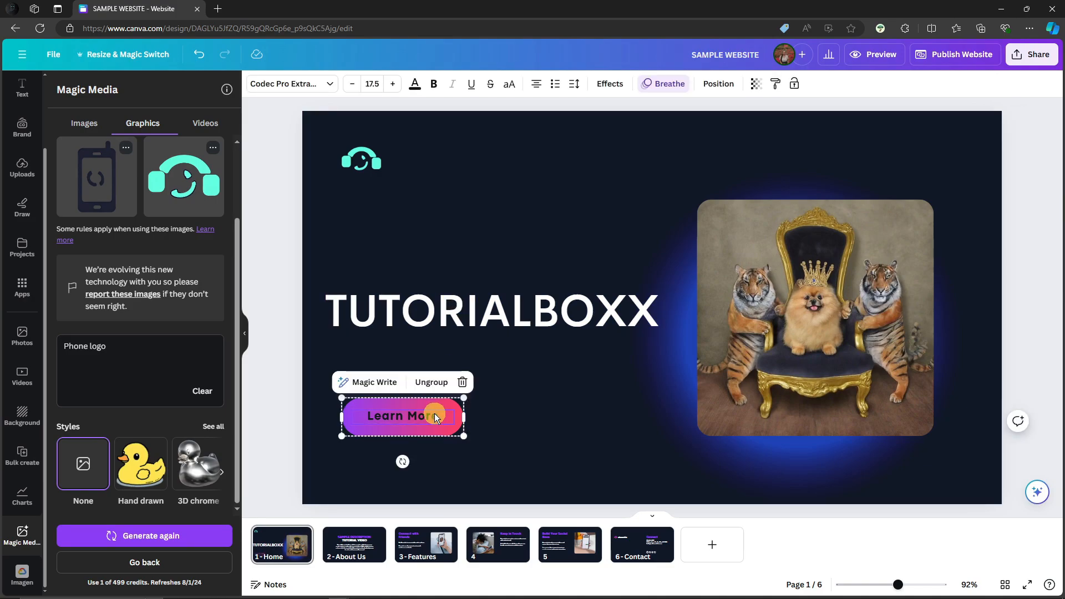
left_click(747, 311)
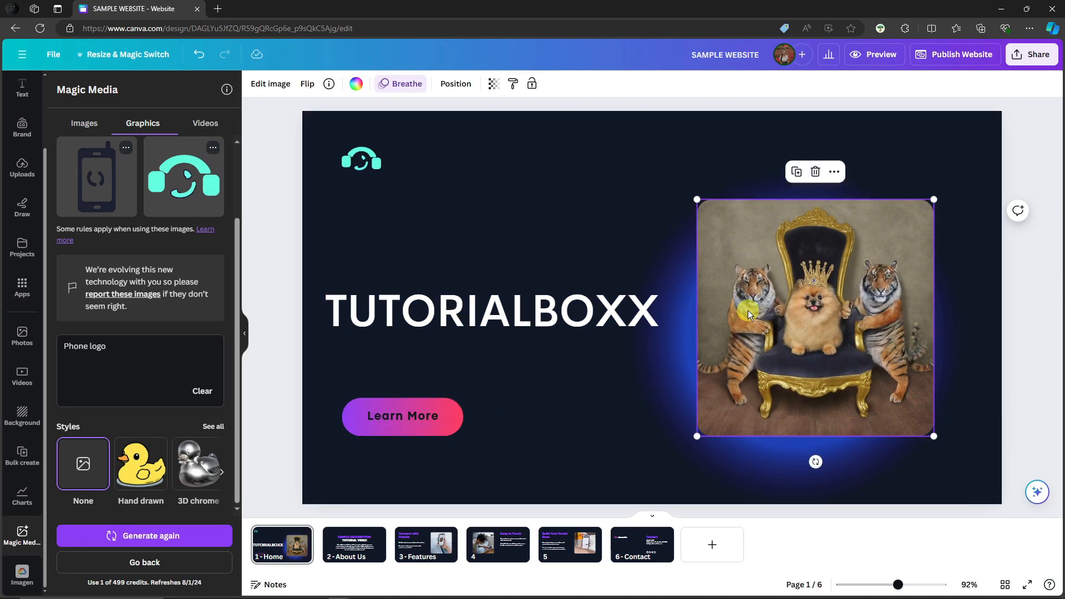
left_click(1030, 152)
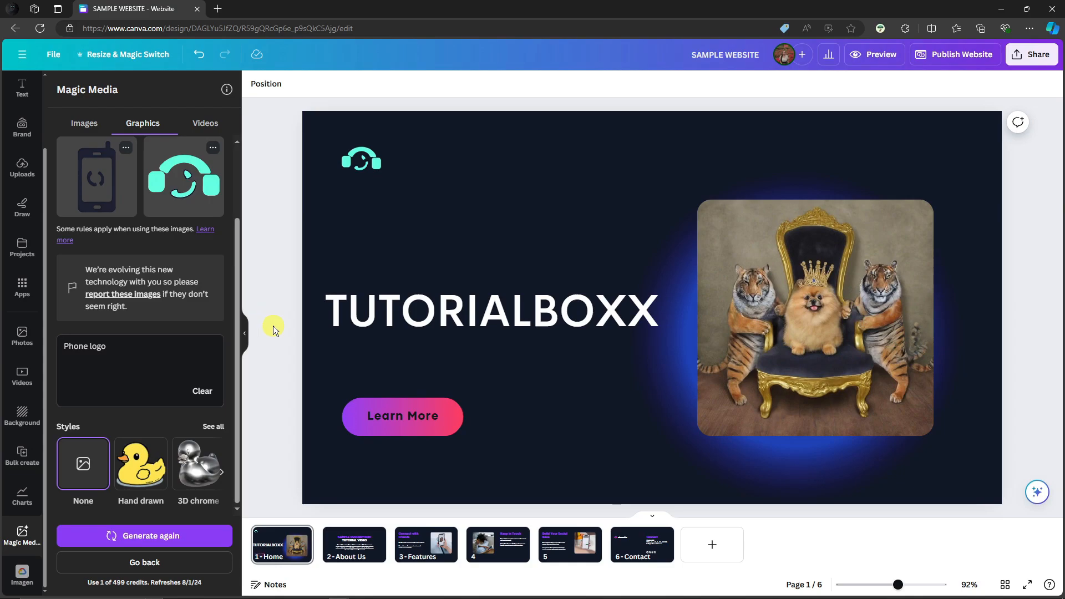
scroll(277, 332, "down", 1)
scroll(280, 337, "up", 1)
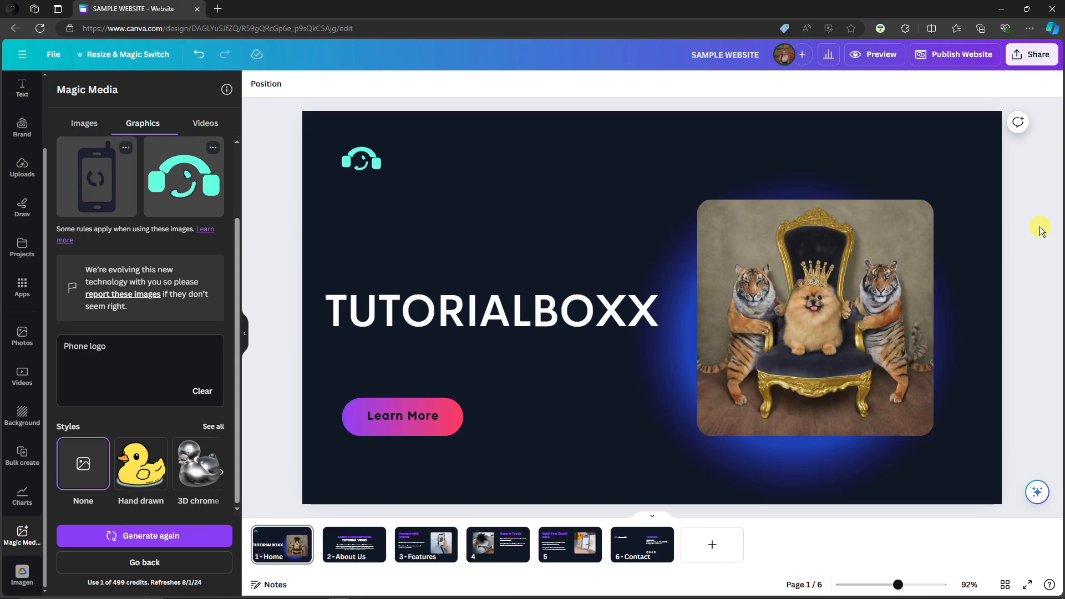
scroll(1042, 230, "down", 1)
scroll(1045, 230, "up", 1)
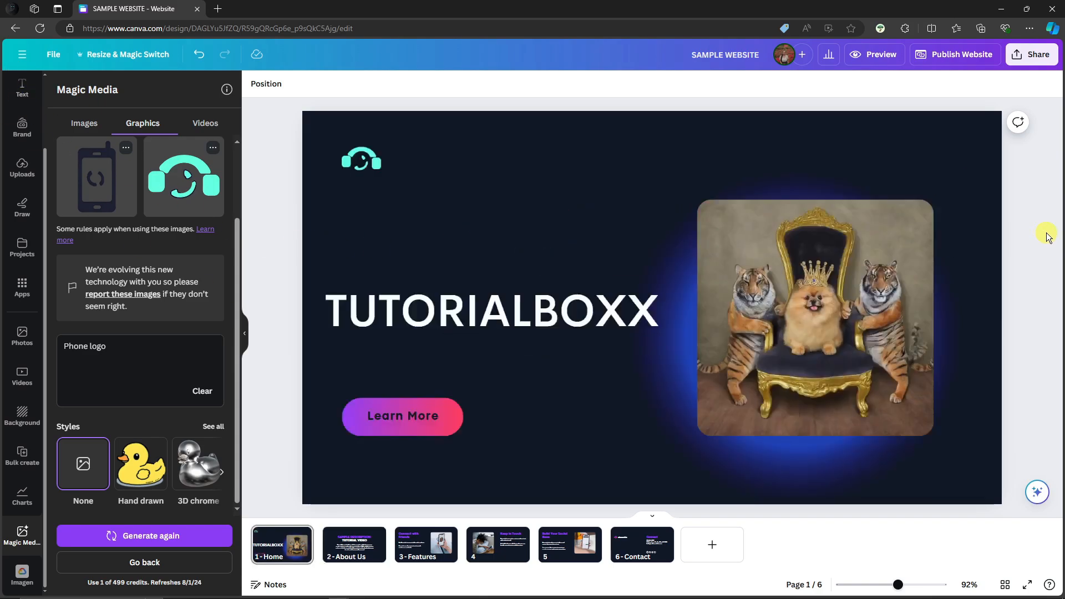
Step: Open Notepad, write "GRAVITYWRITE" in an enlarged view, and close the note without saving it
left_click(90, 593)
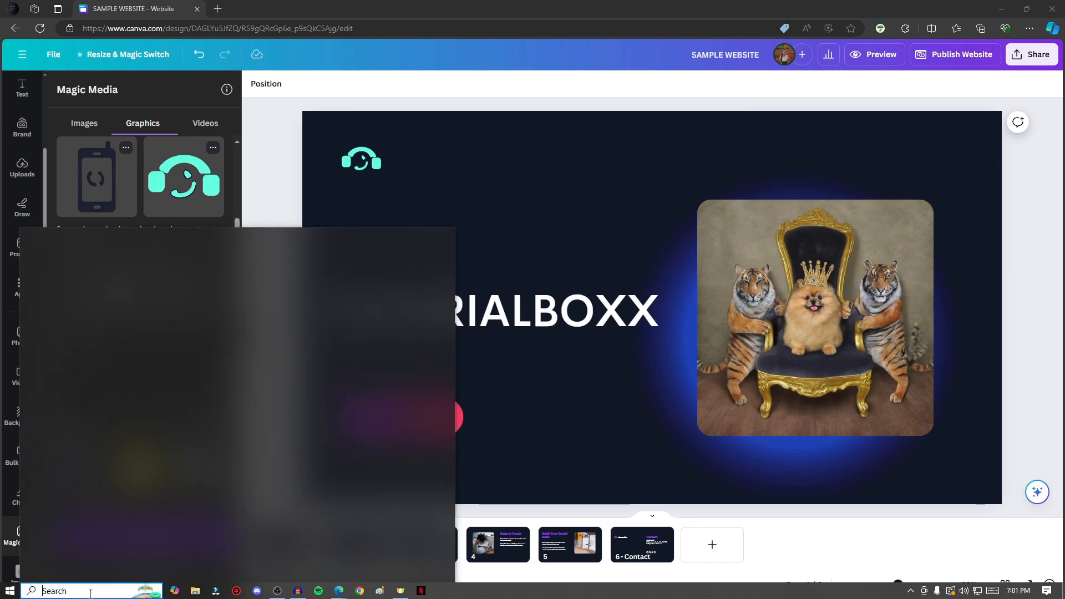
type("note")
key("Return")
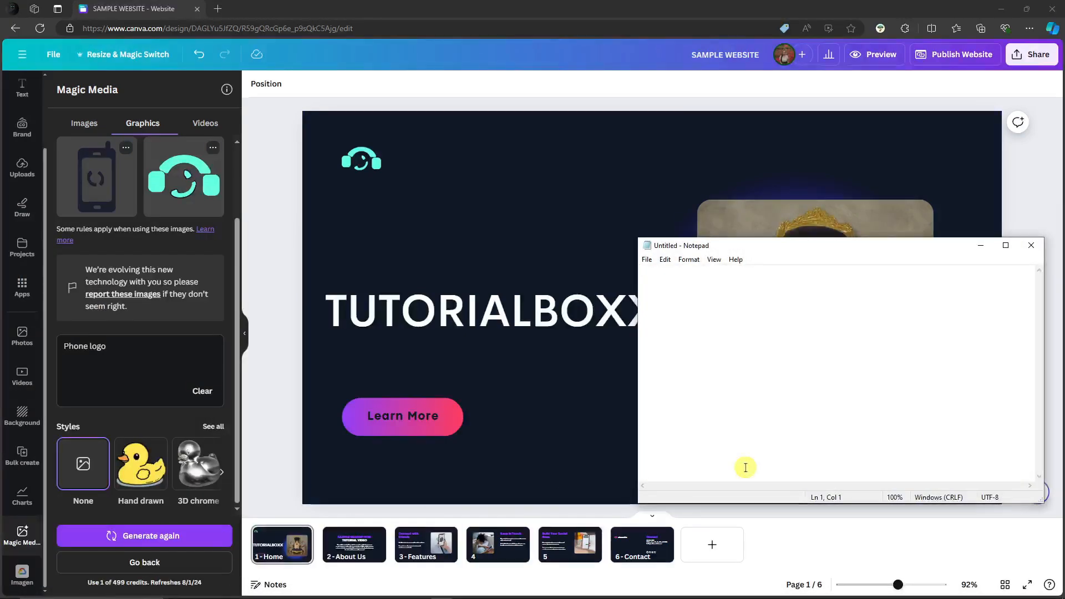
type("GRAVITYWRITE")
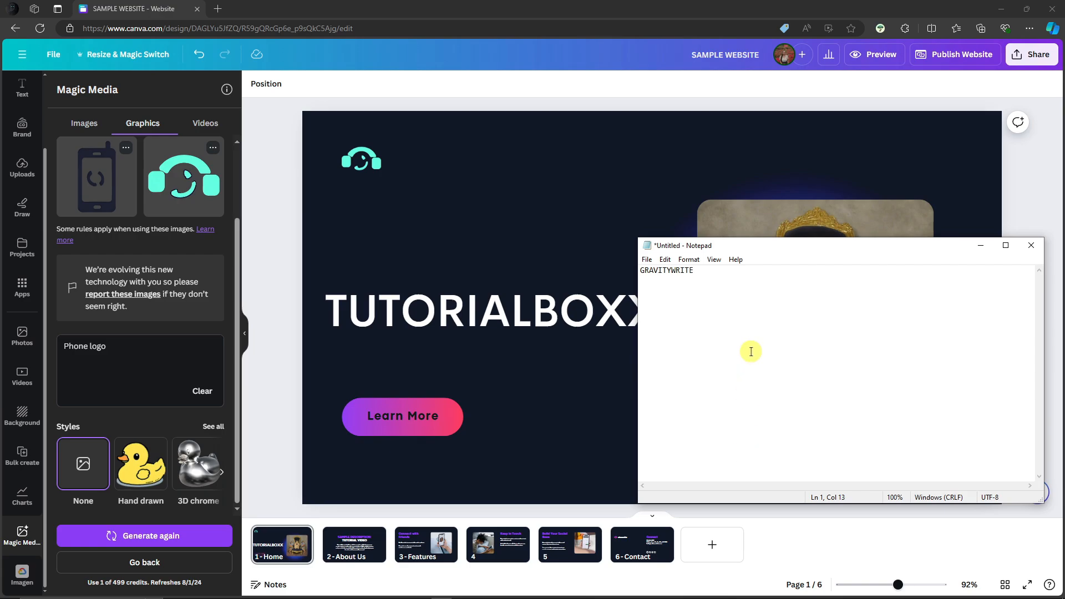
scroll(749, 350, "up", 15)
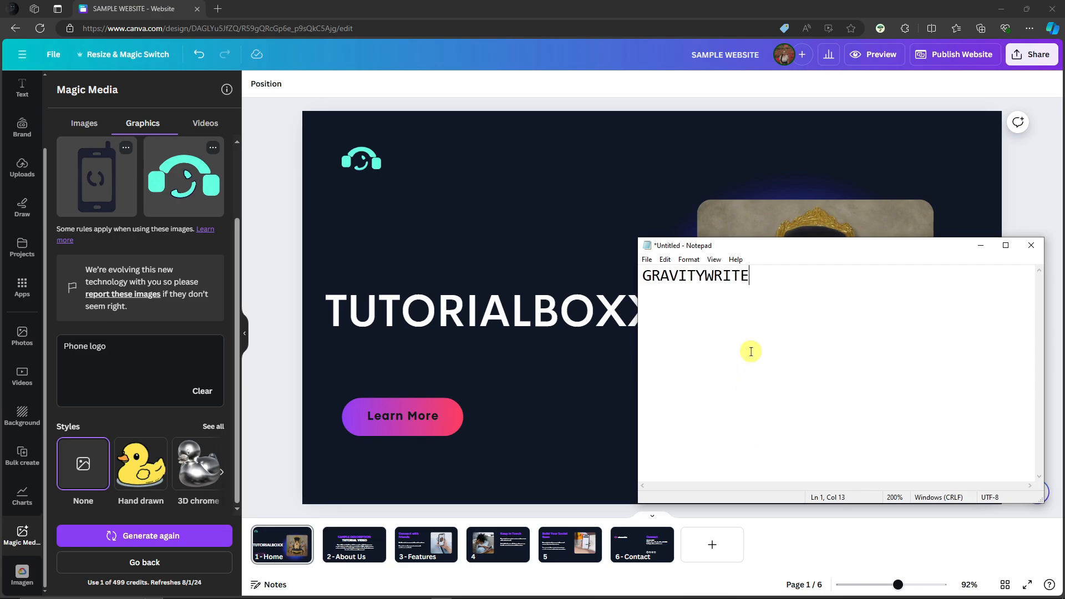
left_click(1031, 250)
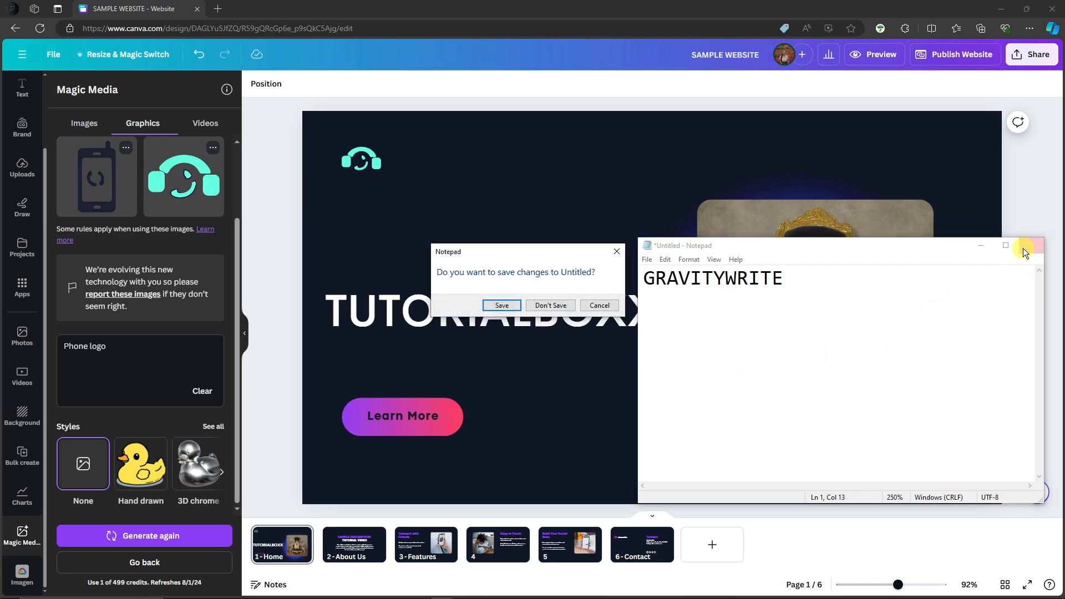
left_click(552, 306)
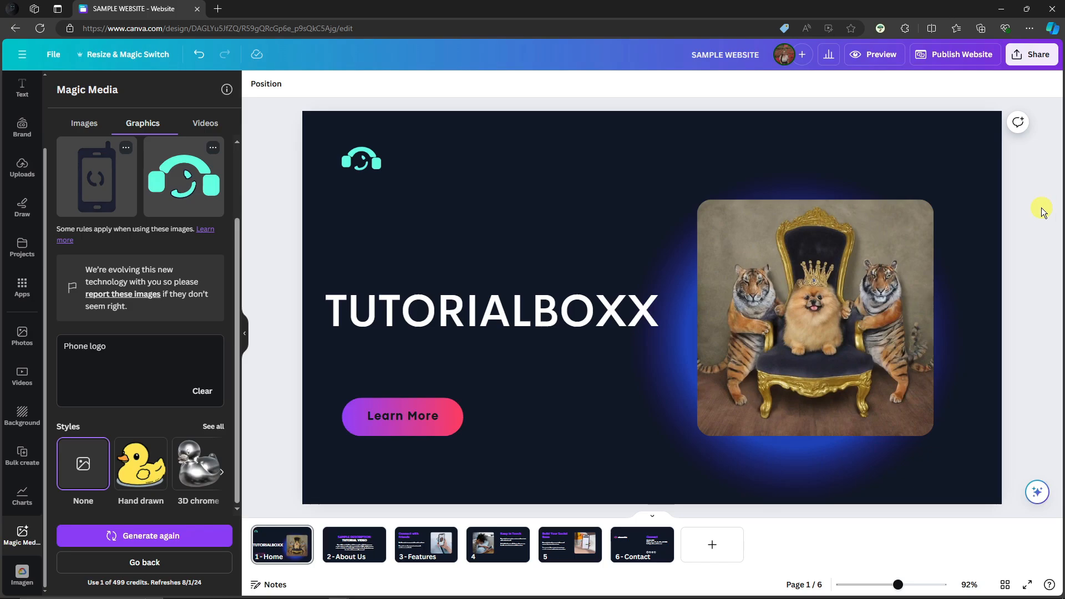
scroll(695, 258, "down", 5)
scroll(694, 258, "up", 3)
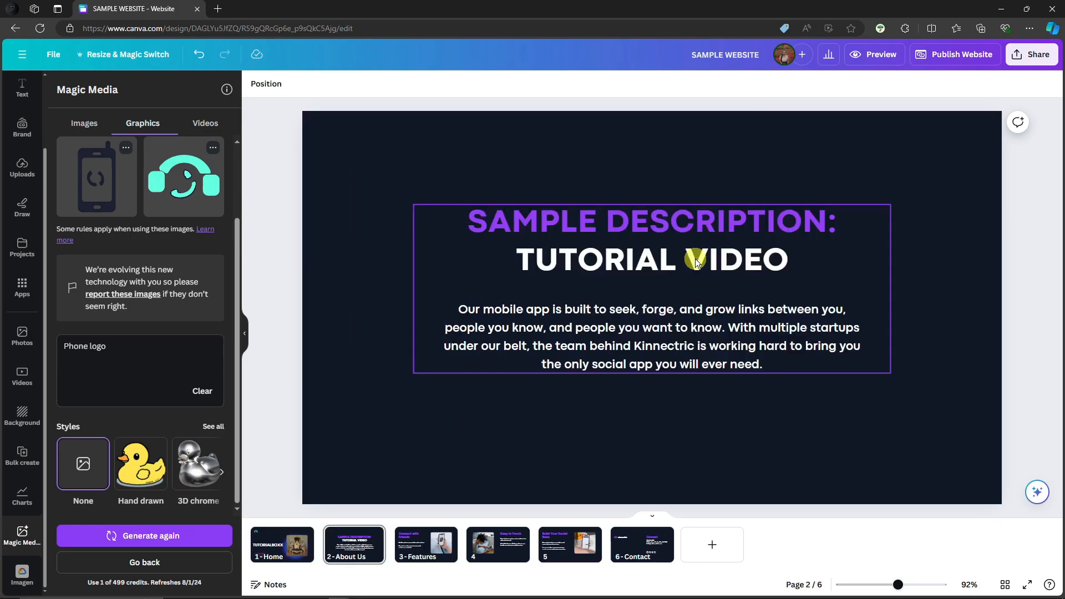
scroll(695, 258, "up", 2)
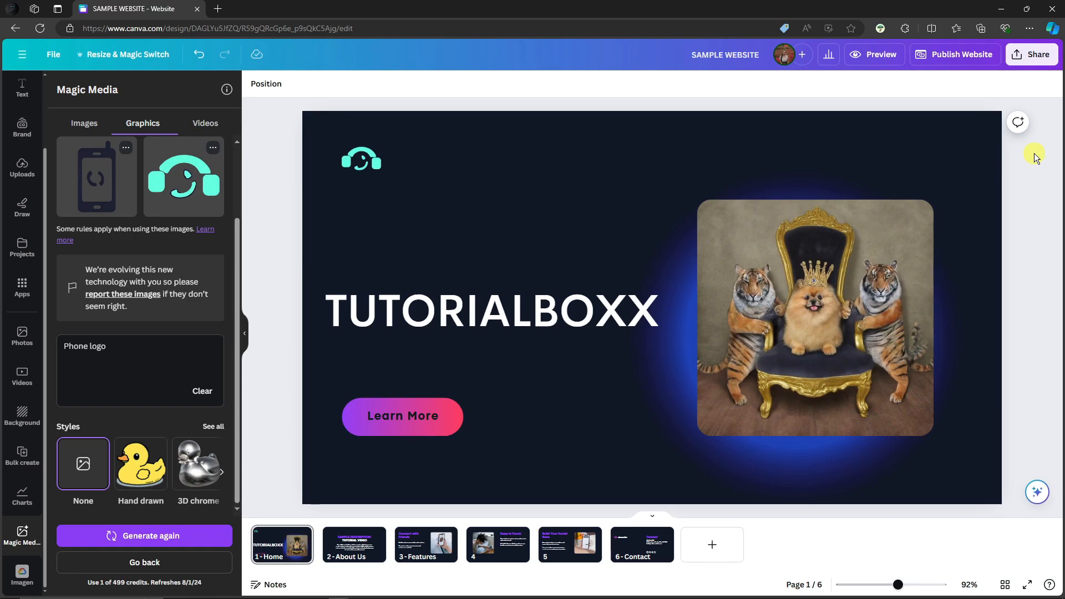
Step: Open the website publishing options and examine the navigation menu setting and the website URL entry
left_click(961, 62)
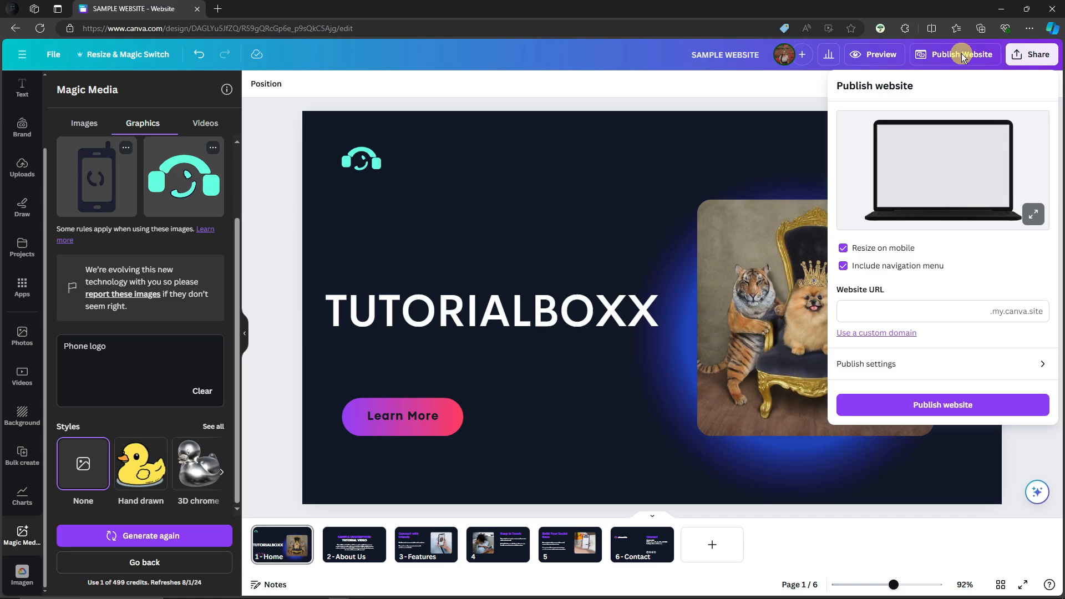
left_click(844, 267)
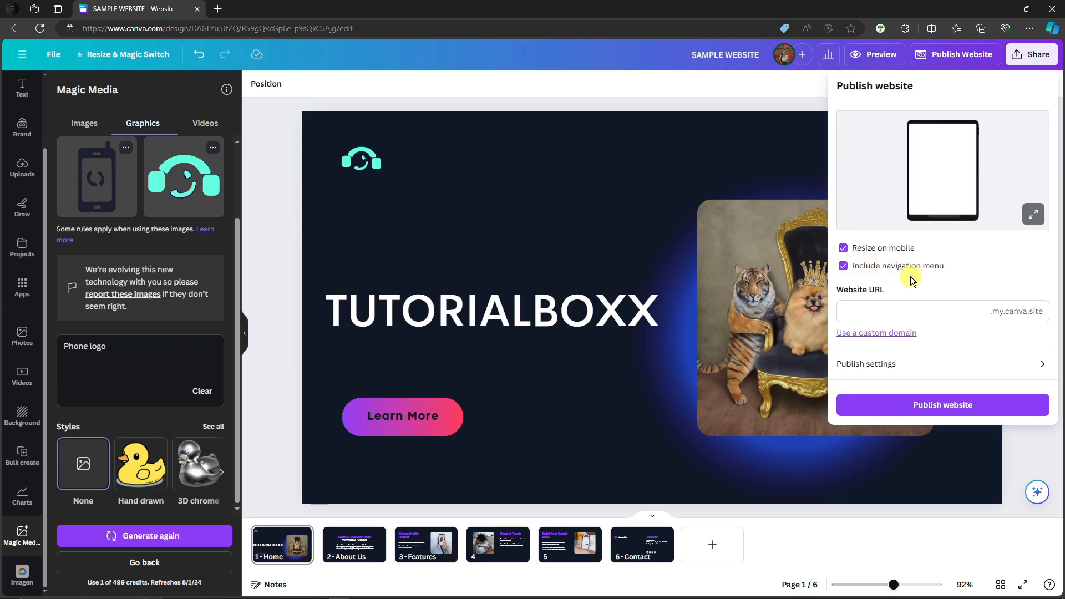
left_click(908, 312)
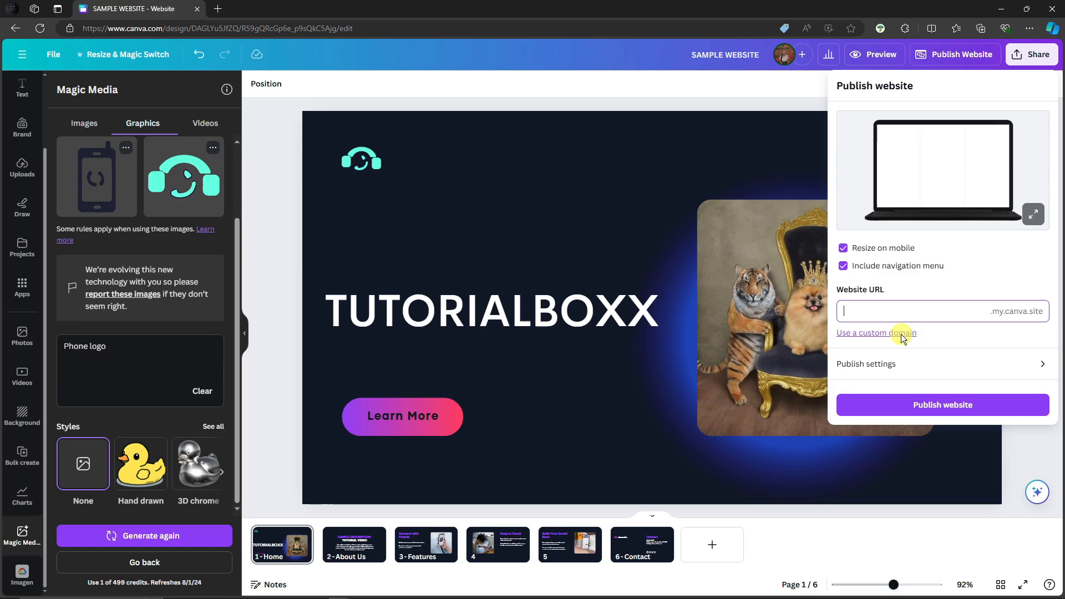
Step: Examine the publish settings, including the website description and the advanced settings, and return to the main publishing options
left_click(902, 364)
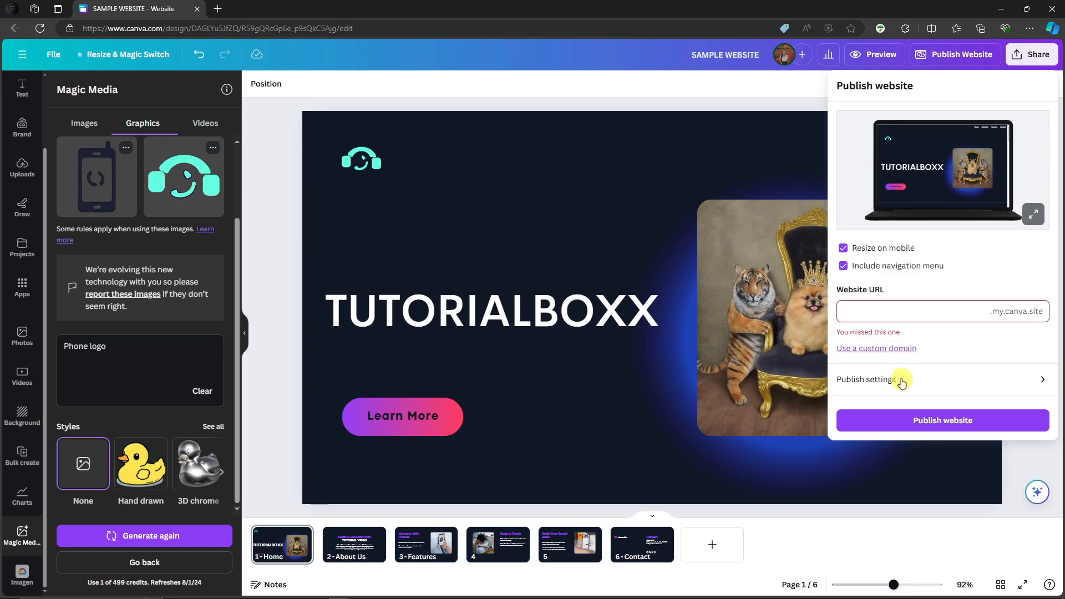
left_click(901, 378)
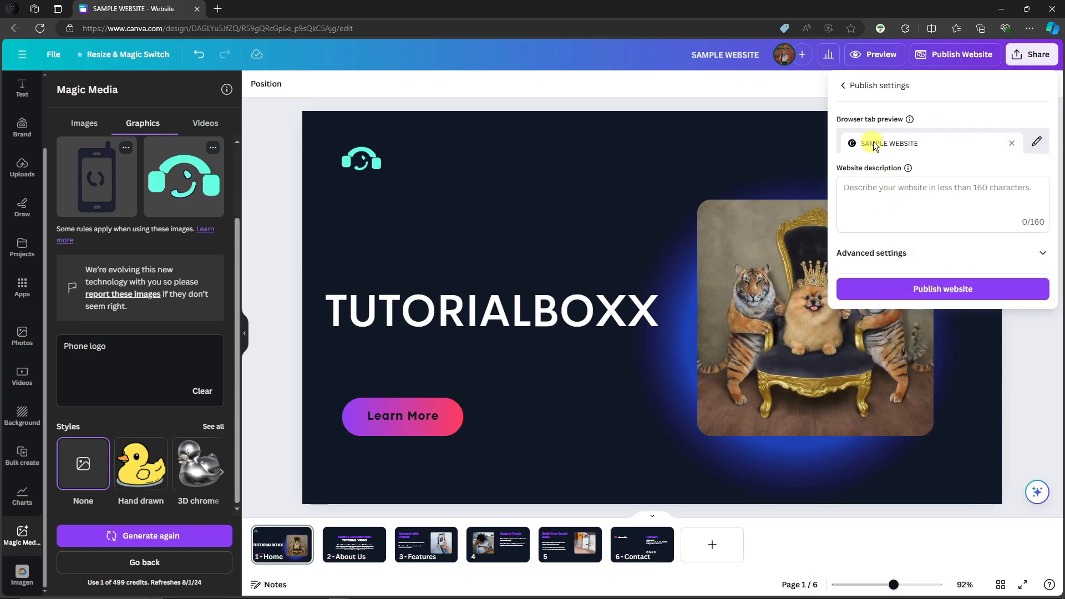
left_click(901, 187)
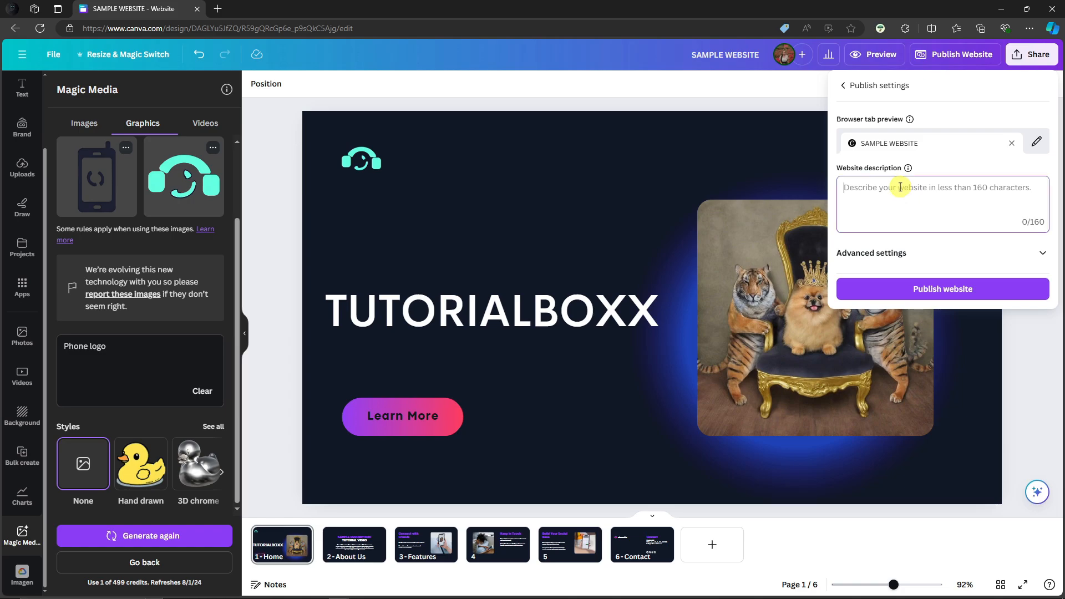
left_click(1037, 252)
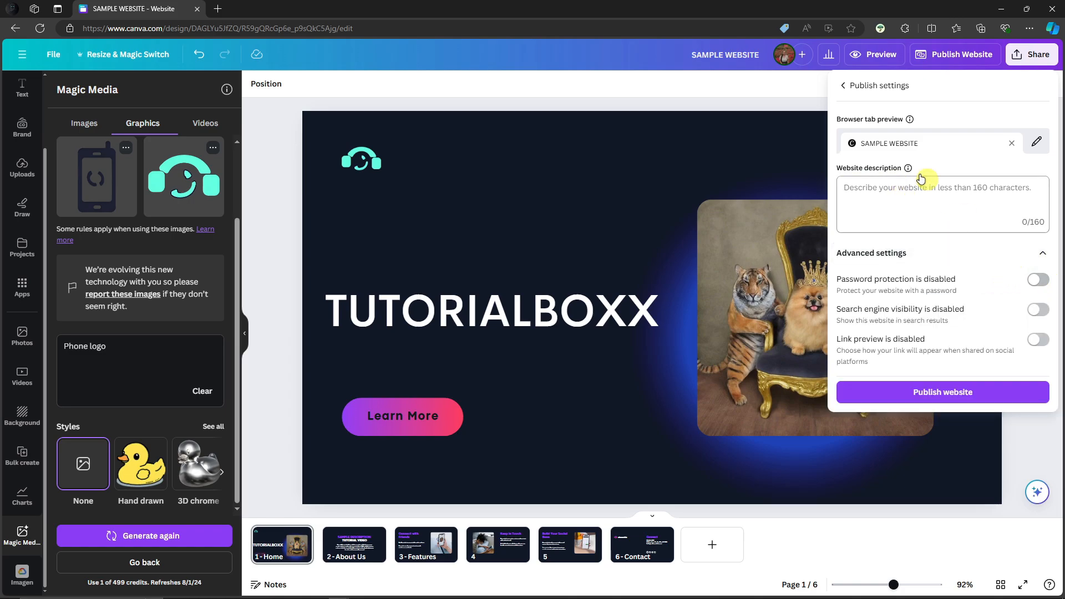
left_click(843, 88)
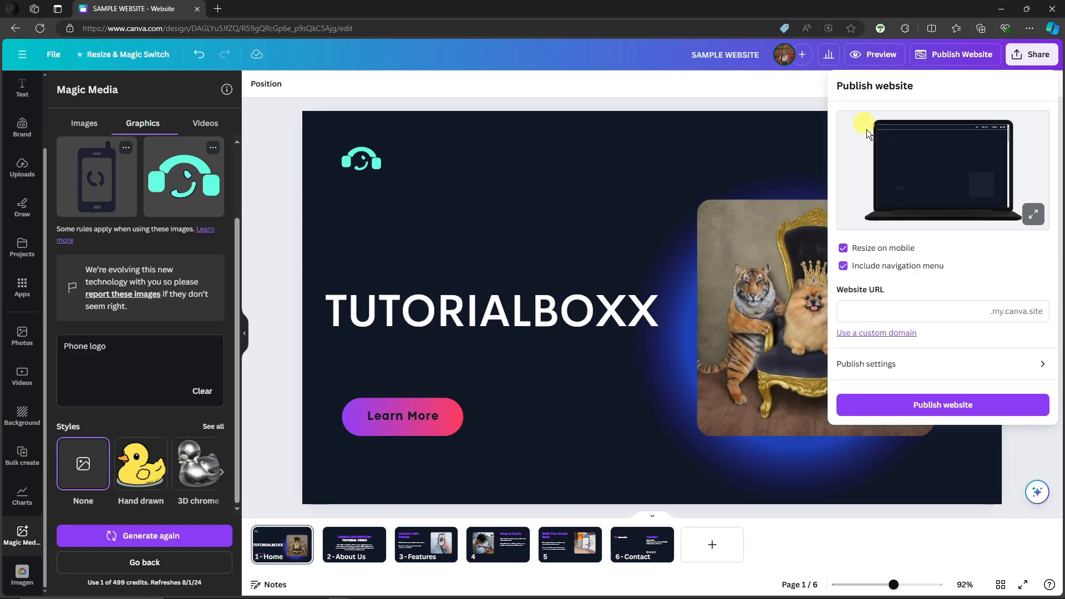
Step: Set the website URL to "tutorialboxx" under my.canva.site, and start publishing but cancel it during preparation
left_click(893, 312)
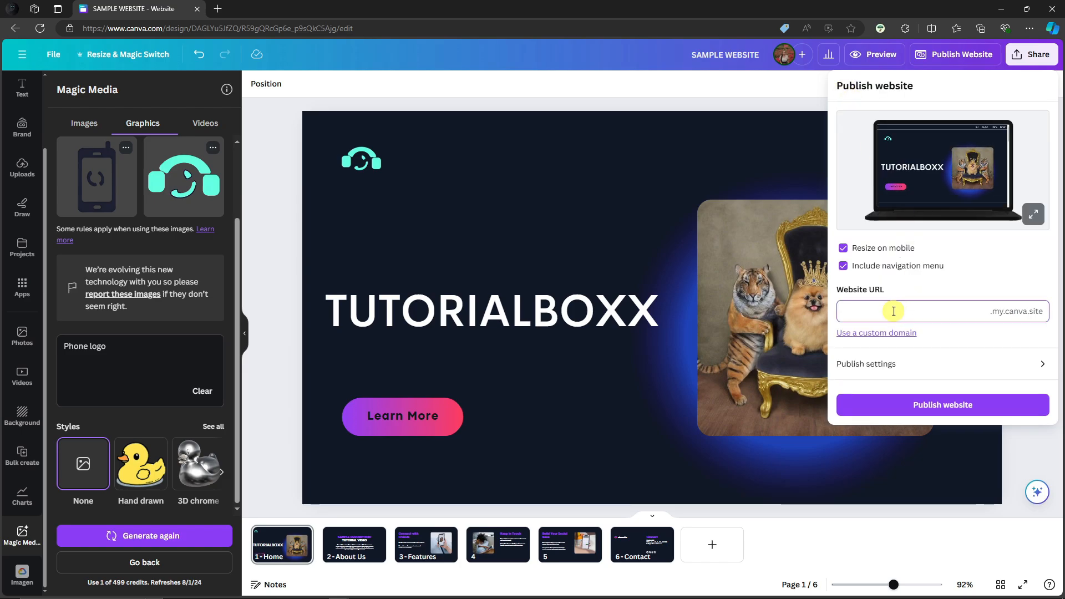
type("tut")
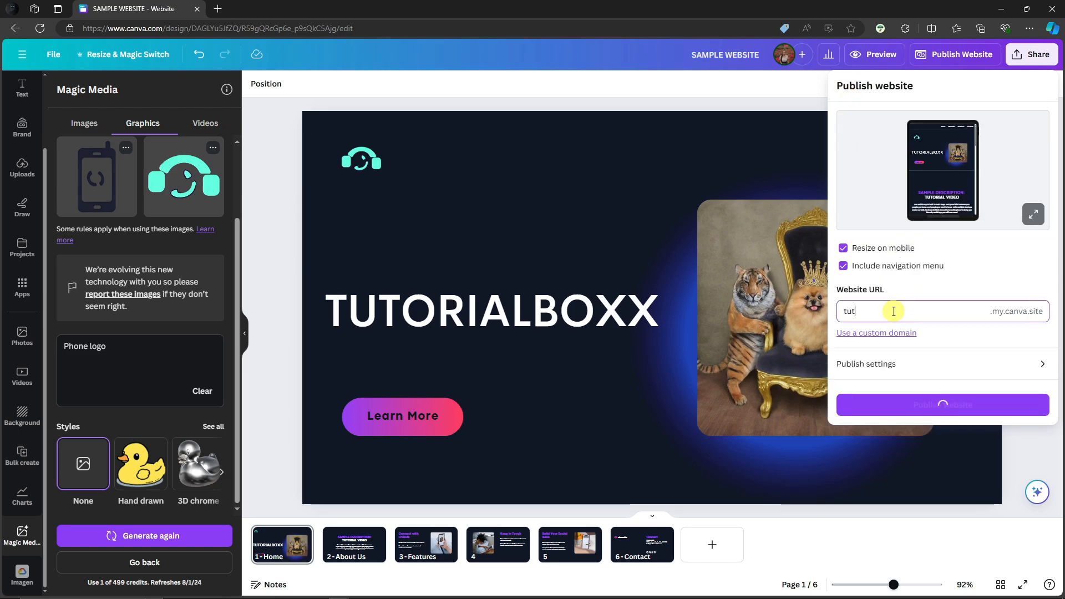
type("orialb")
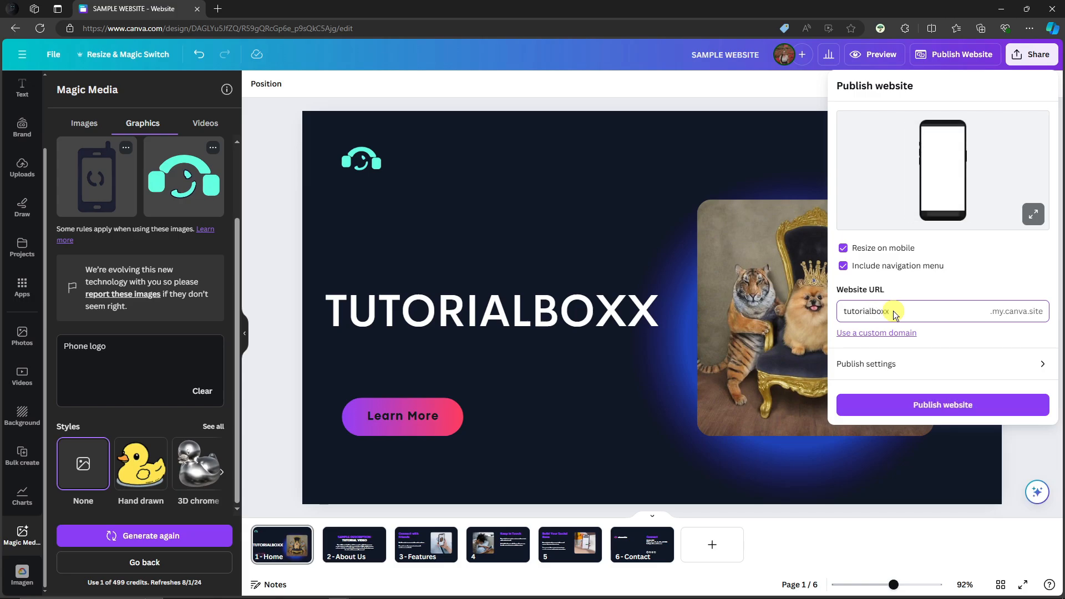
type("oxx")
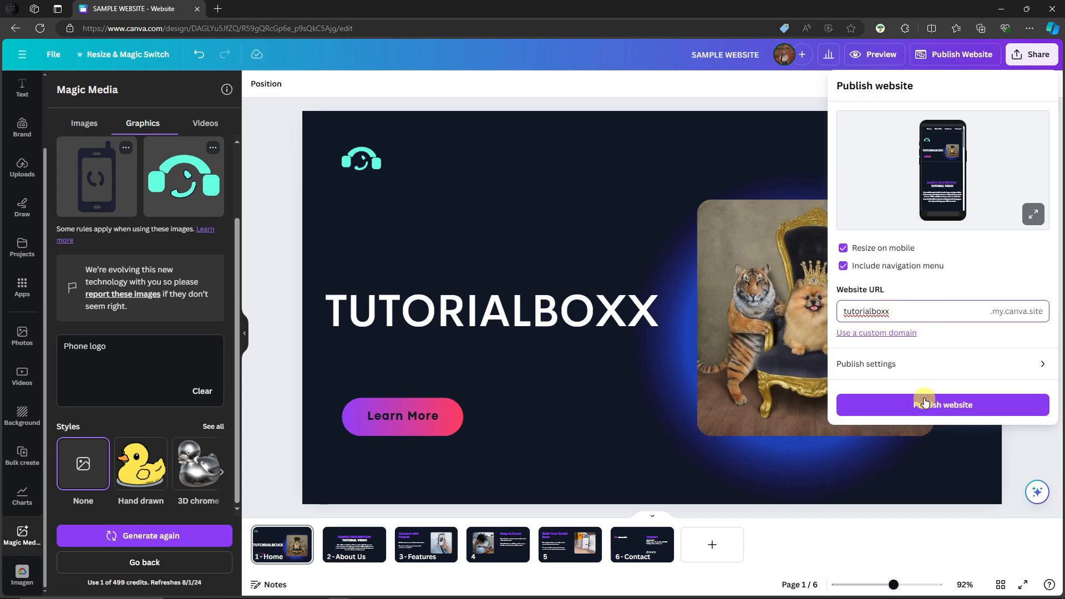
left_click(935, 406)
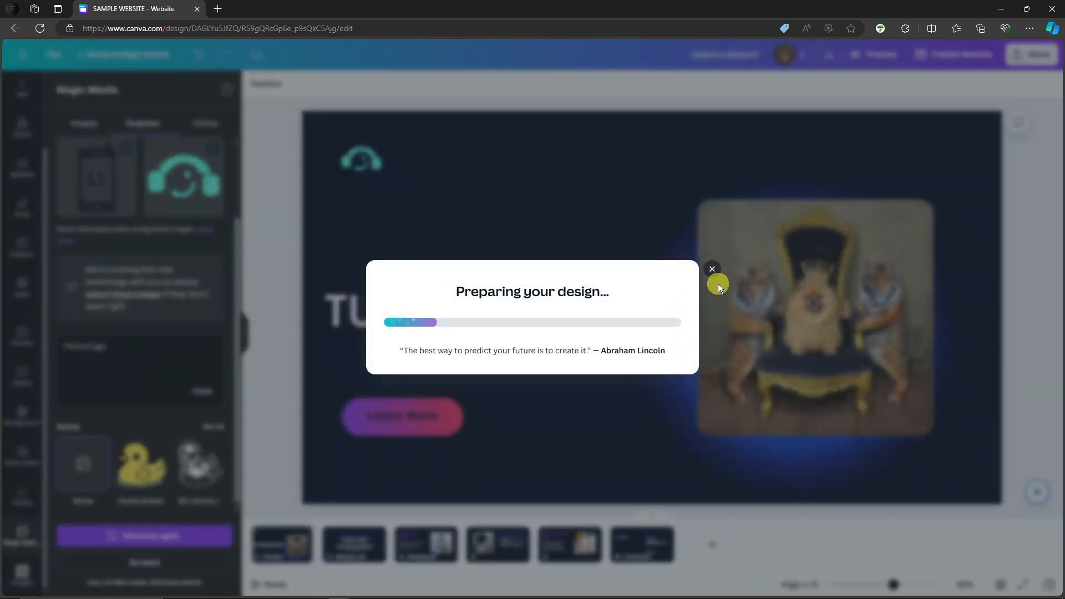
left_click(713, 270)
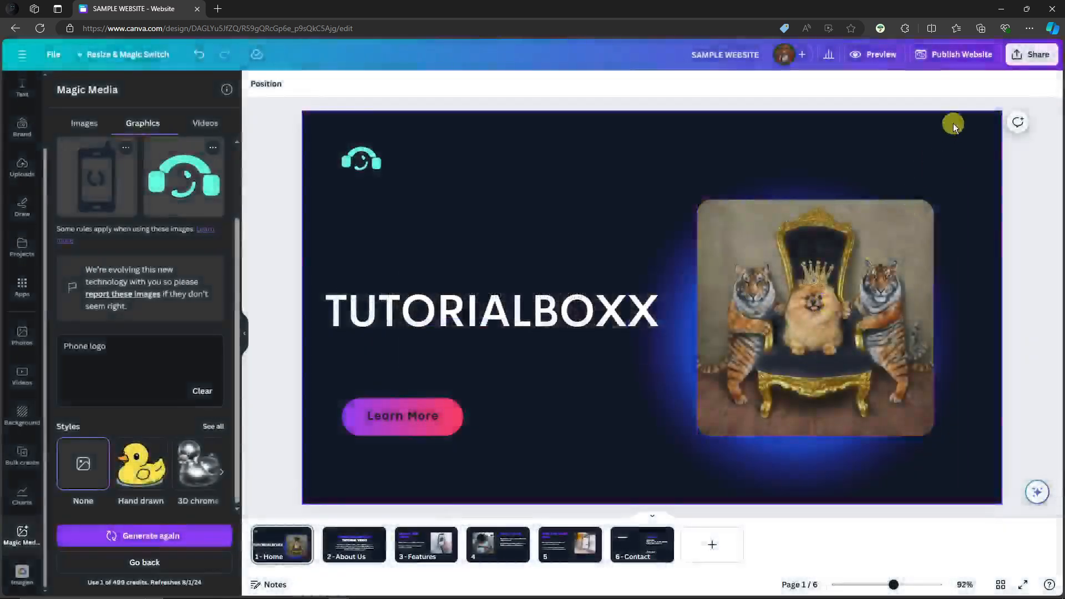
Step: Reopen the publish settings and change the browser tab title to "TutorialBoxx"
left_click(936, 55)
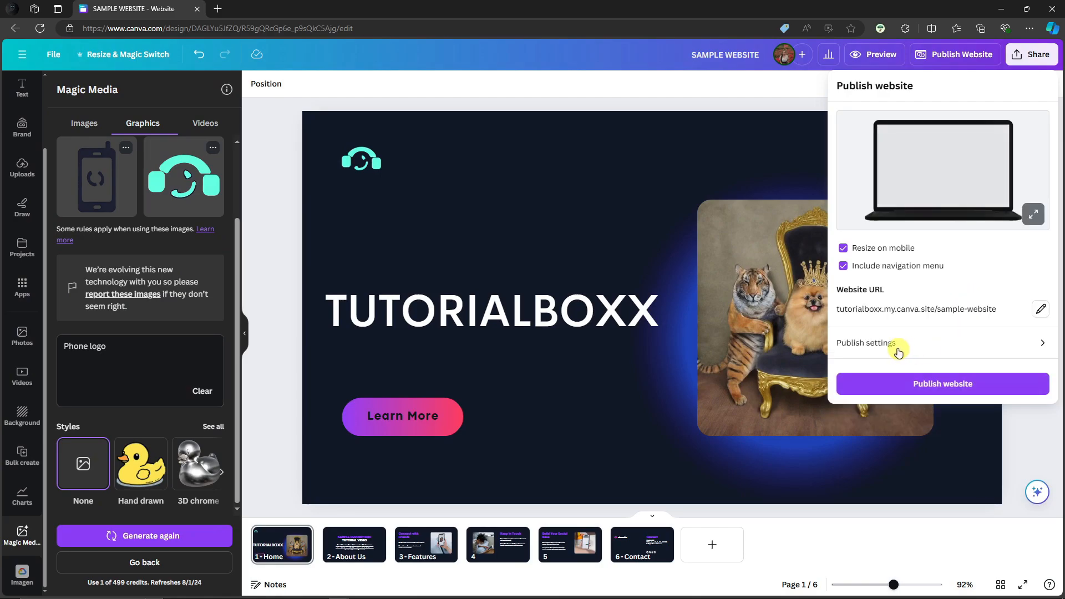
left_click(894, 346)
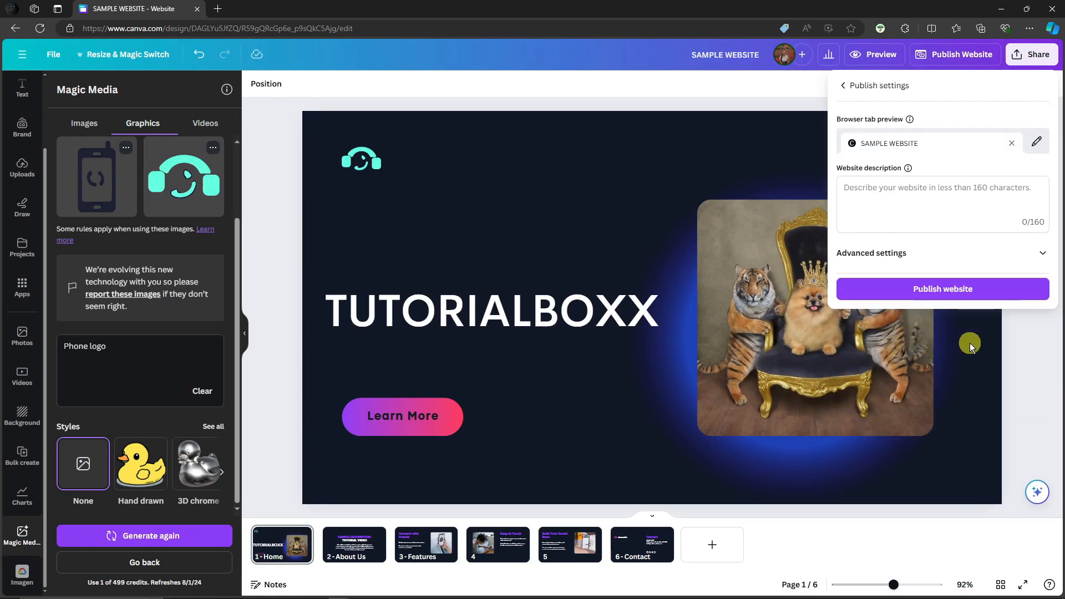
left_click(1038, 142)
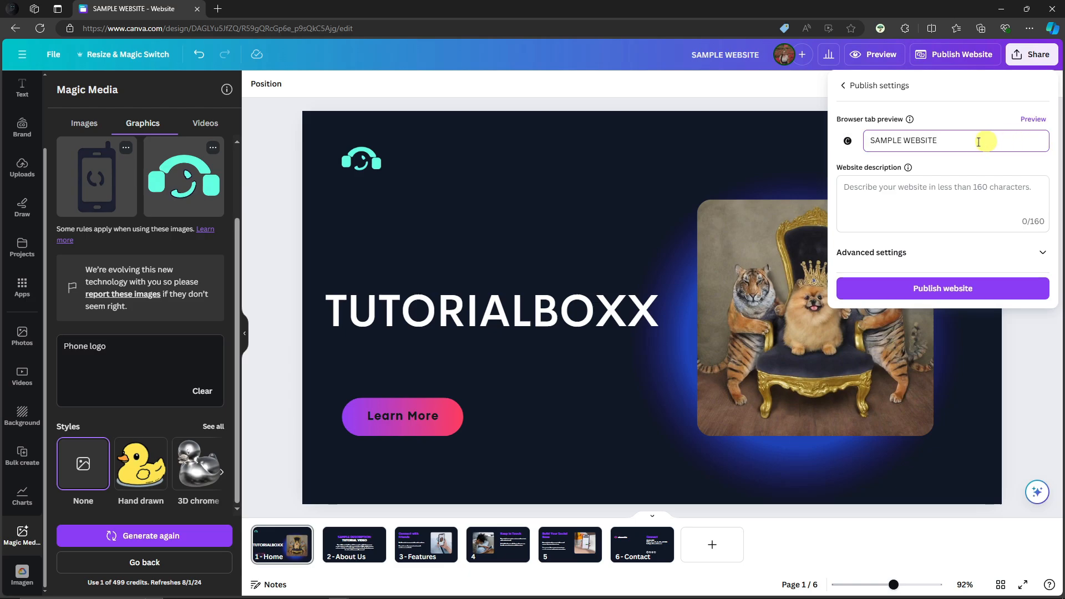
triple_click(929, 140)
type("TutorialBoxx")
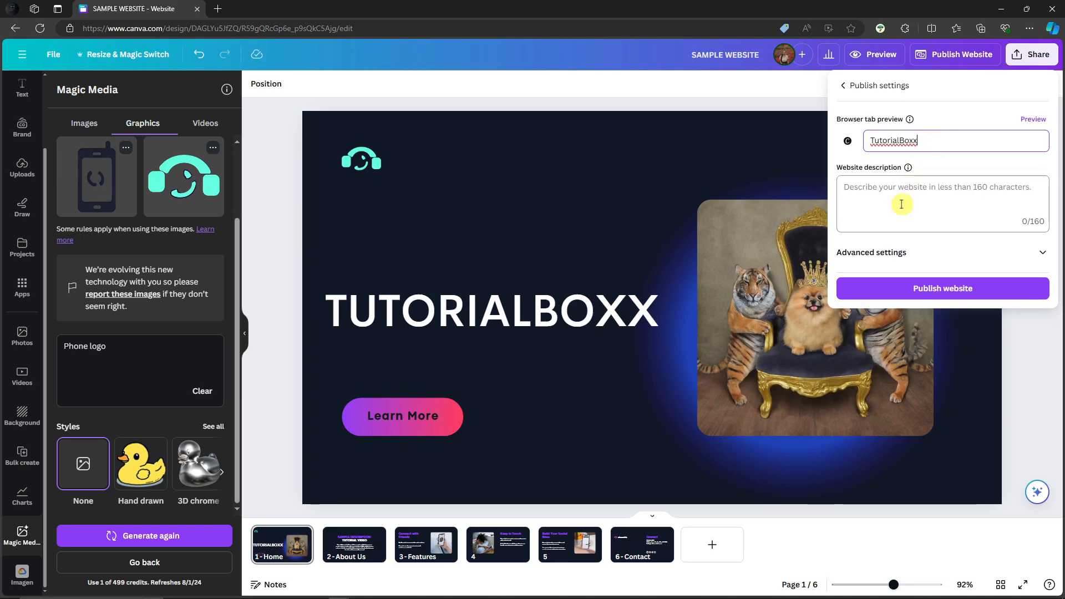
Step: Review the advanced publish settings and publish the website with an empty website description
left_click(954, 206)
left_click(1039, 252)
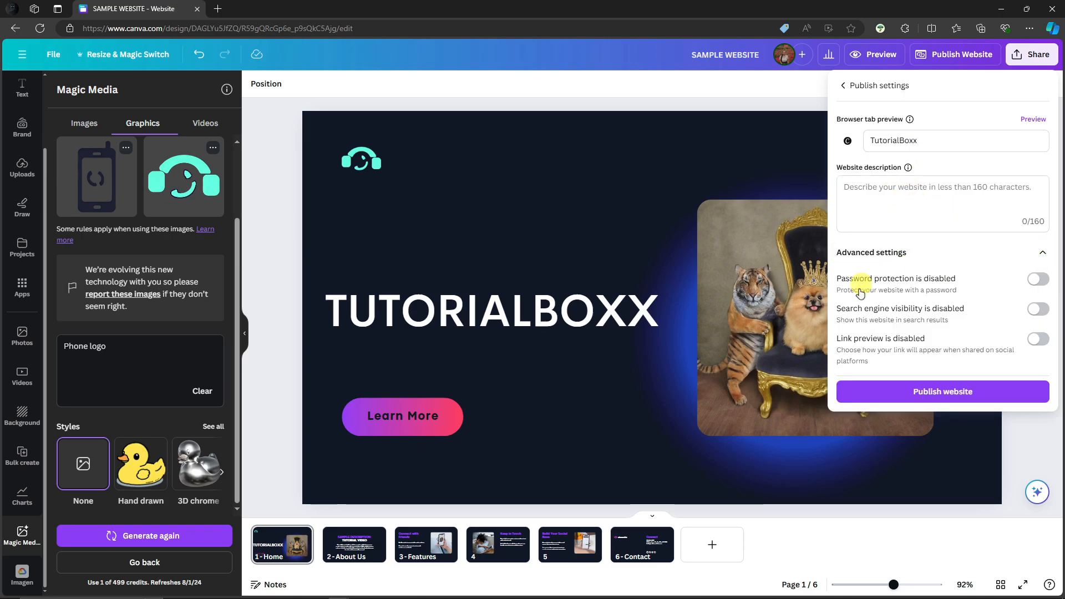
left_click(936, 391)
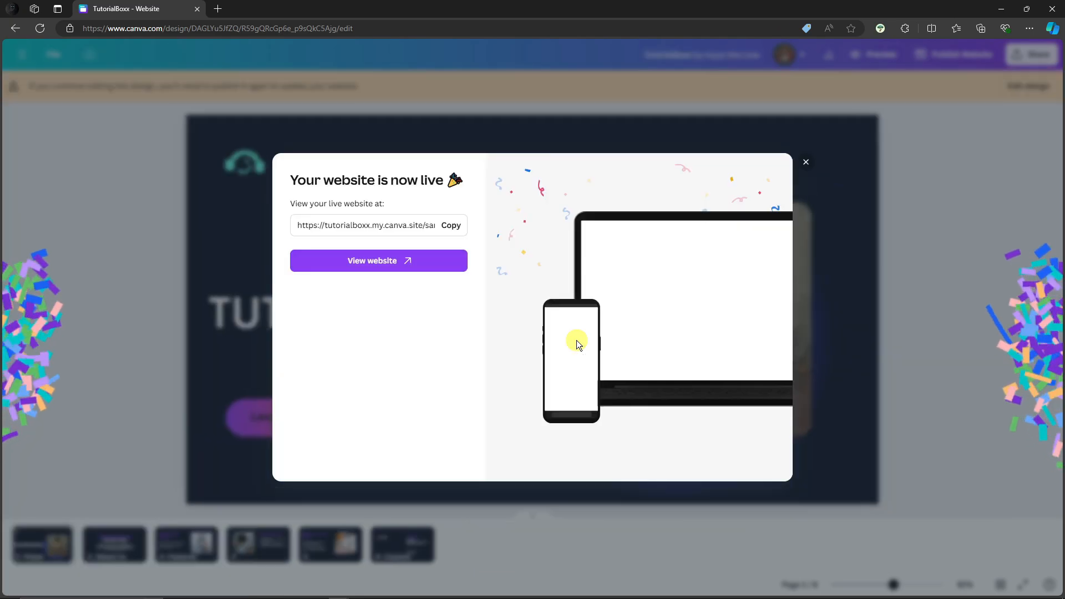
Step: Copy the live website address and paste it into a new Notepad note
double_click(414, 226)
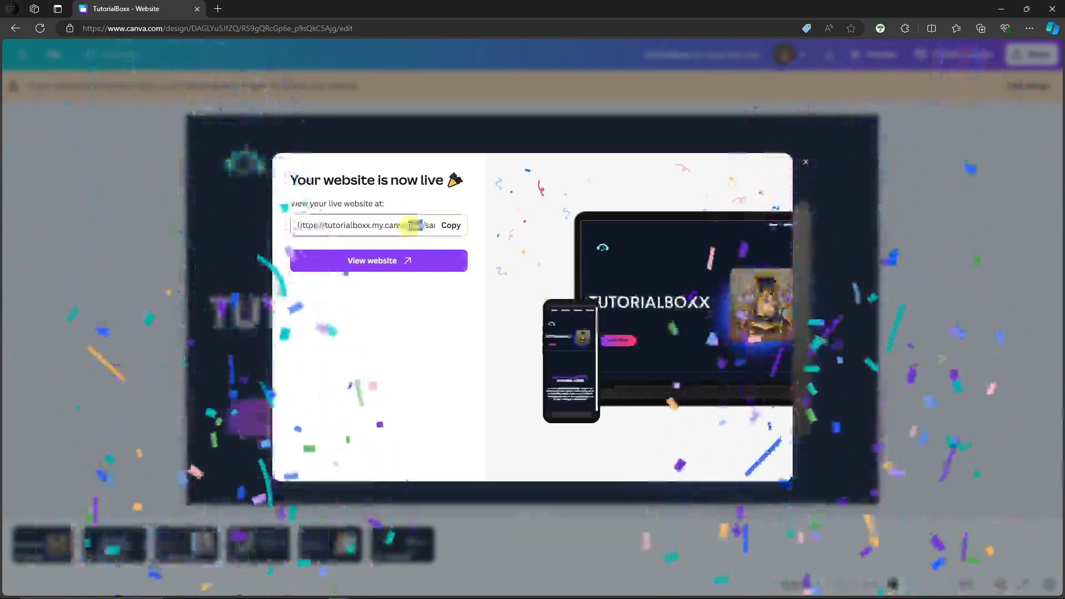
triple_click(385, 227)
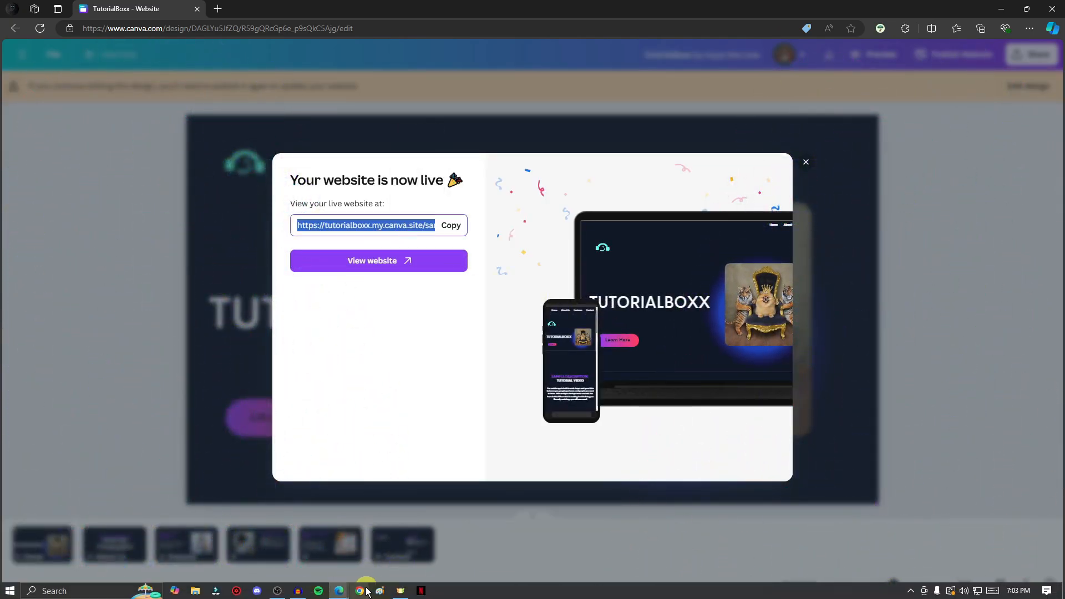
left_click(106, 591)
type("note")
key("Return")
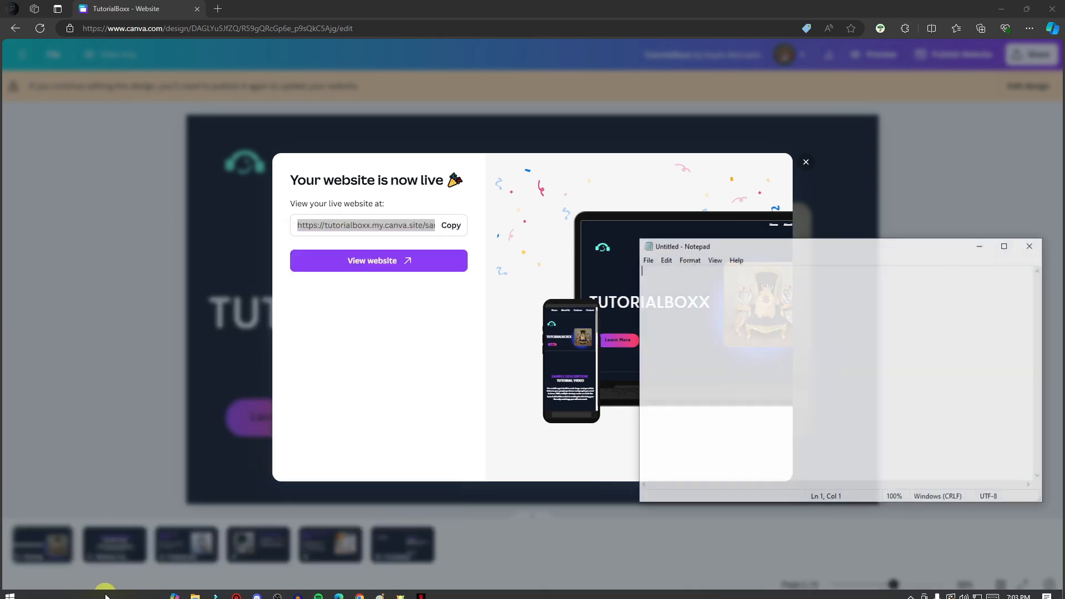
type("https://tutorialboxx.my.canva.site/sample-website")
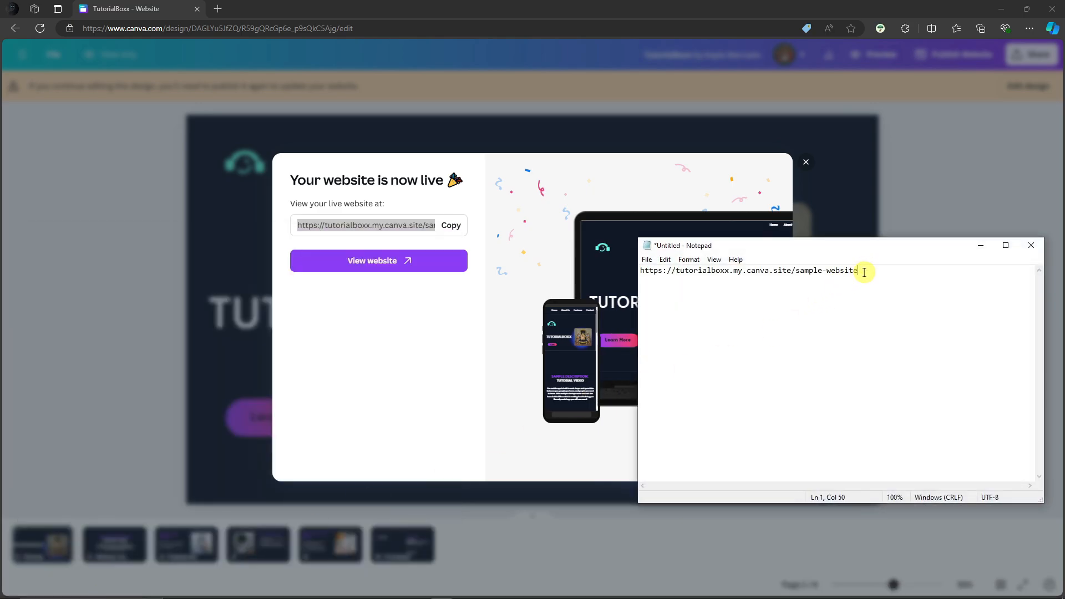
Step: Examine the "sample-website" and "canva.site" parts of the address in the Notepad note and minimize the note
mouse_move(864, 272)
left_mouse_down()
mouse_move(797, 285)
mouse_move(872, 265)
left_mouse_up()
left_click(795, 286)
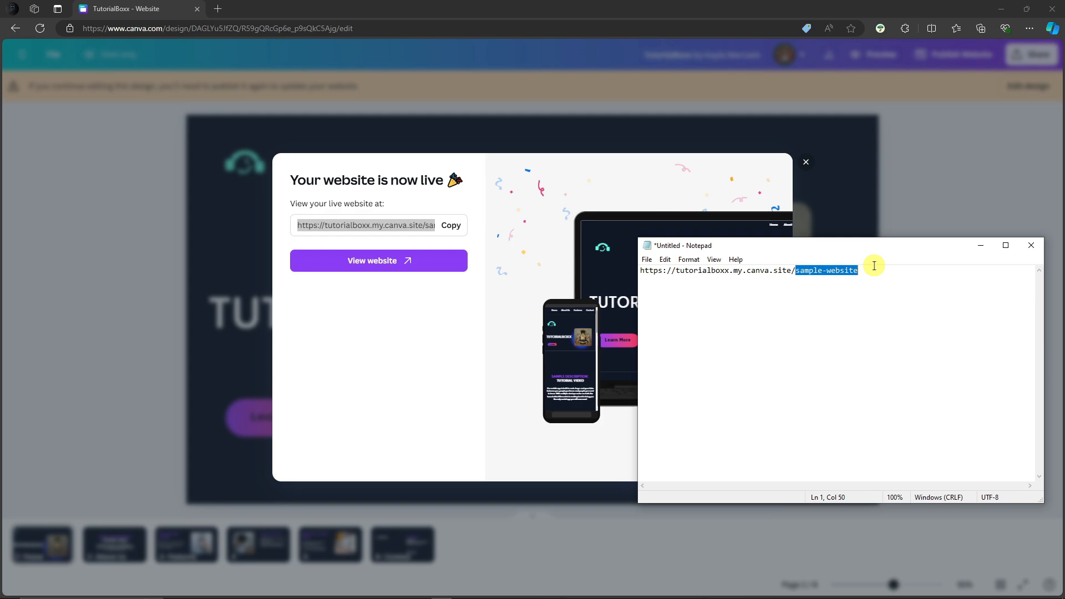
left_click(921, 287)
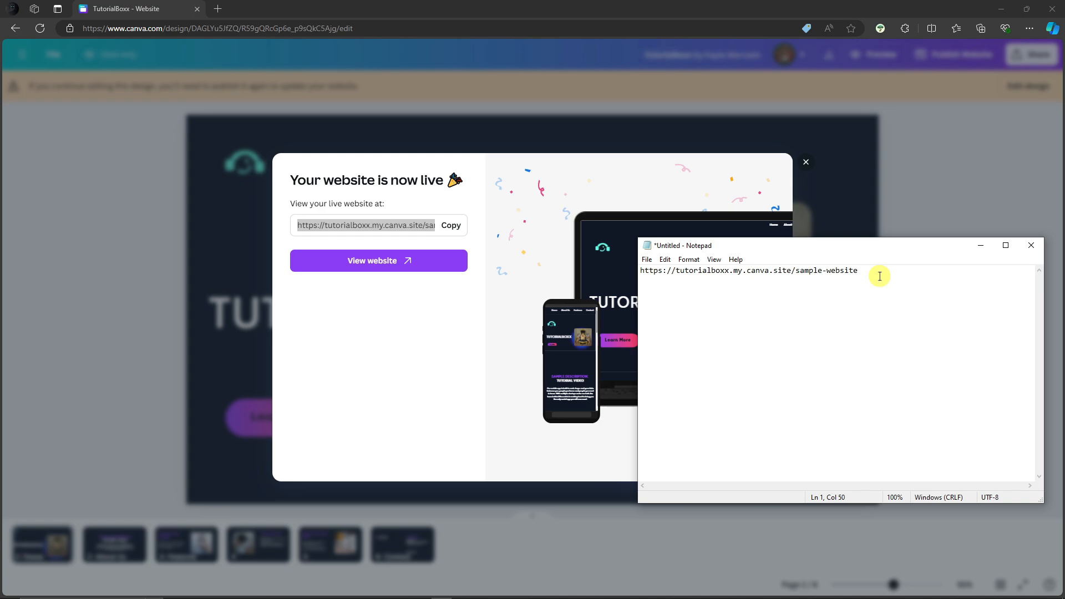
left_click_drag(746, 270, 782, 271)
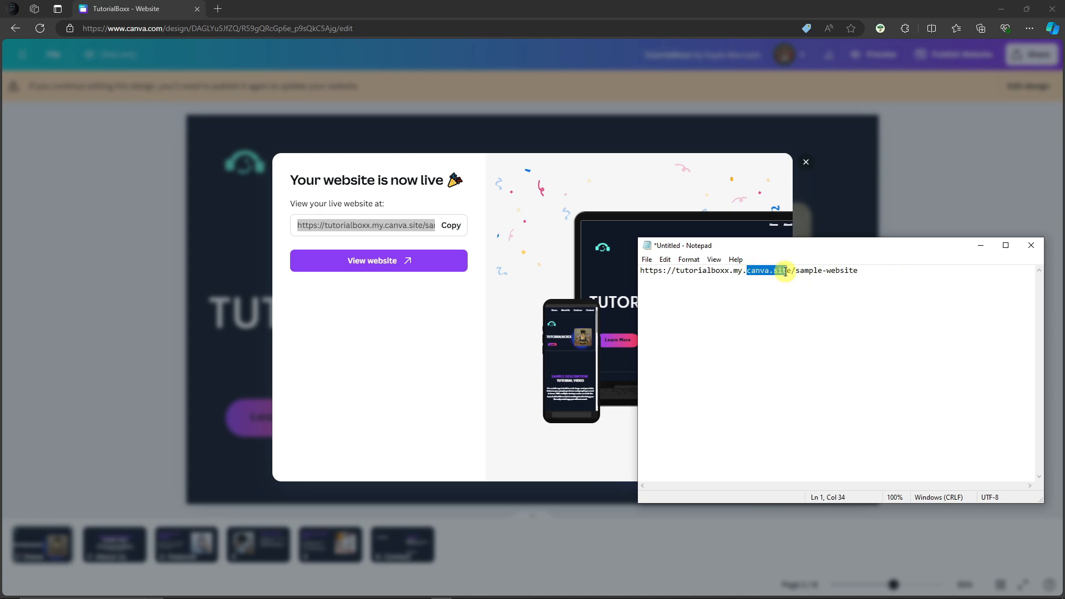
left_click(873, 276)
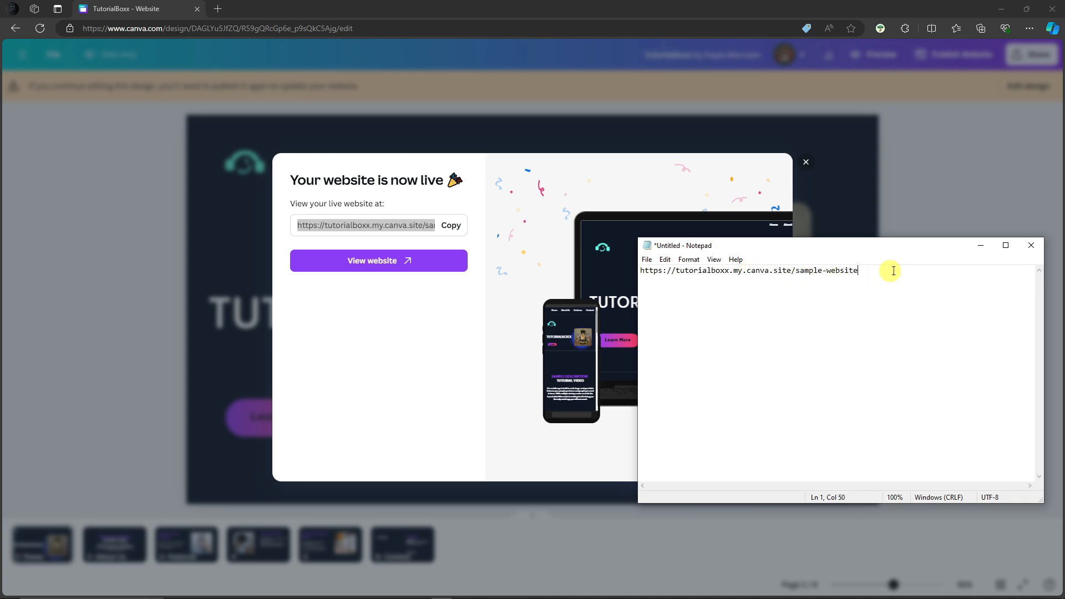
left_click(982, 247)
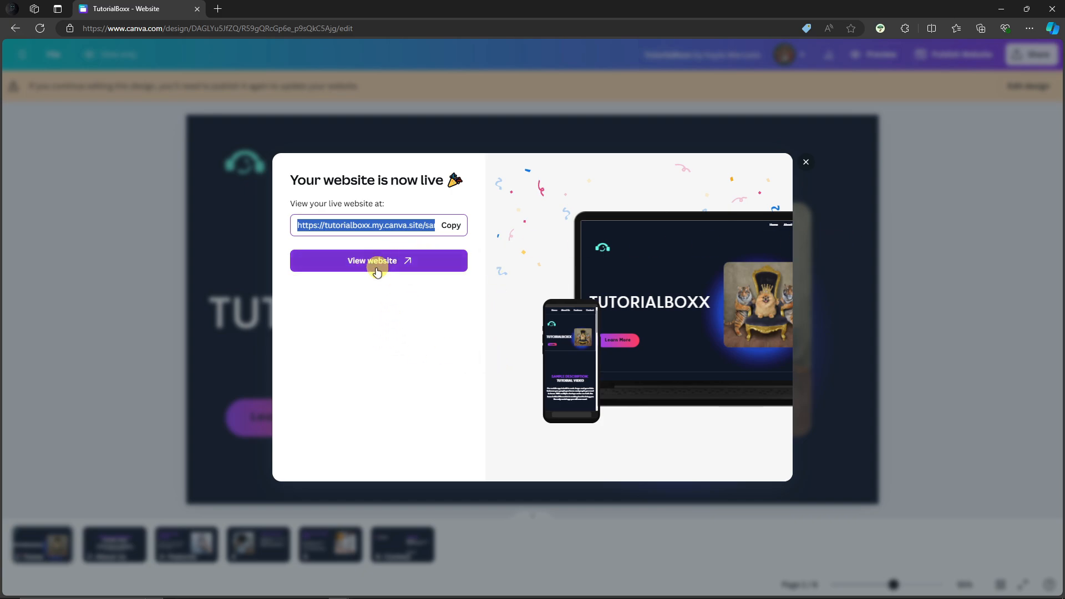
Step: Copy the published website's address from the live confirmation and open the live website
left_click(451, 225)
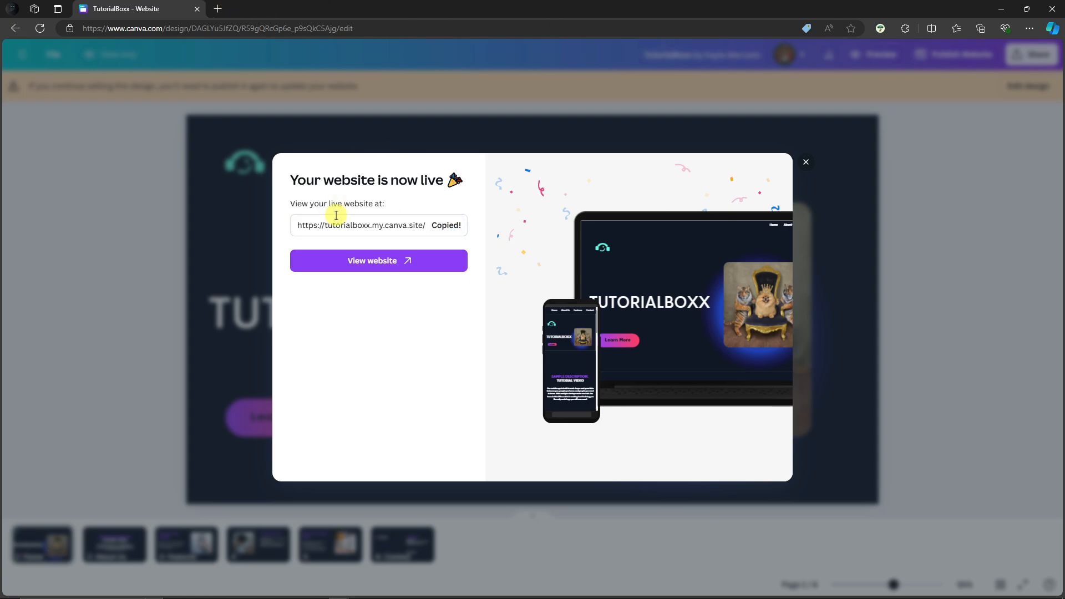
left_click(369, 223)
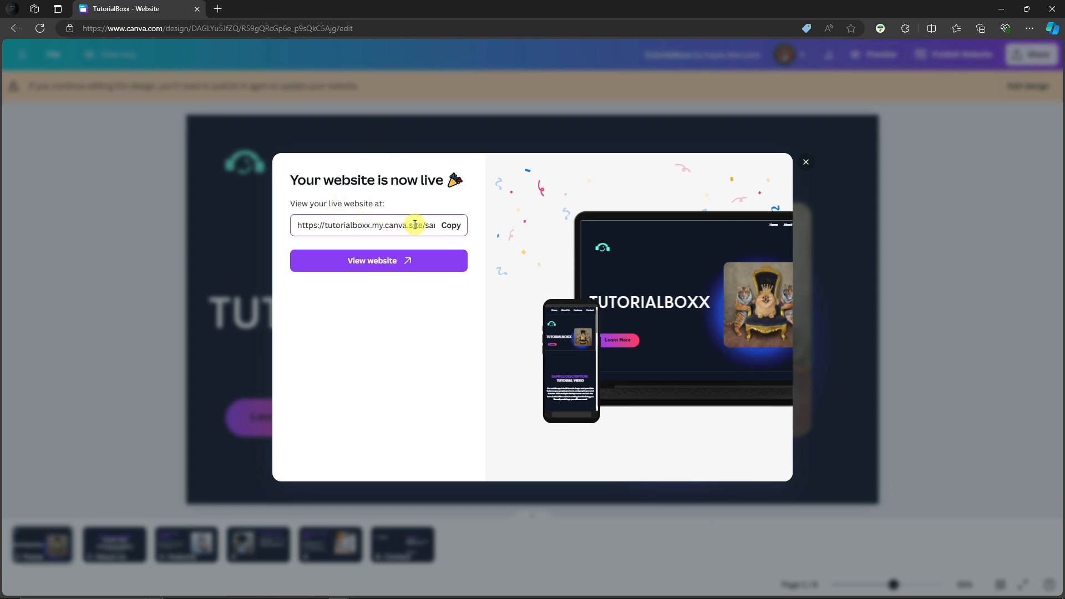
left_click(400, 261)
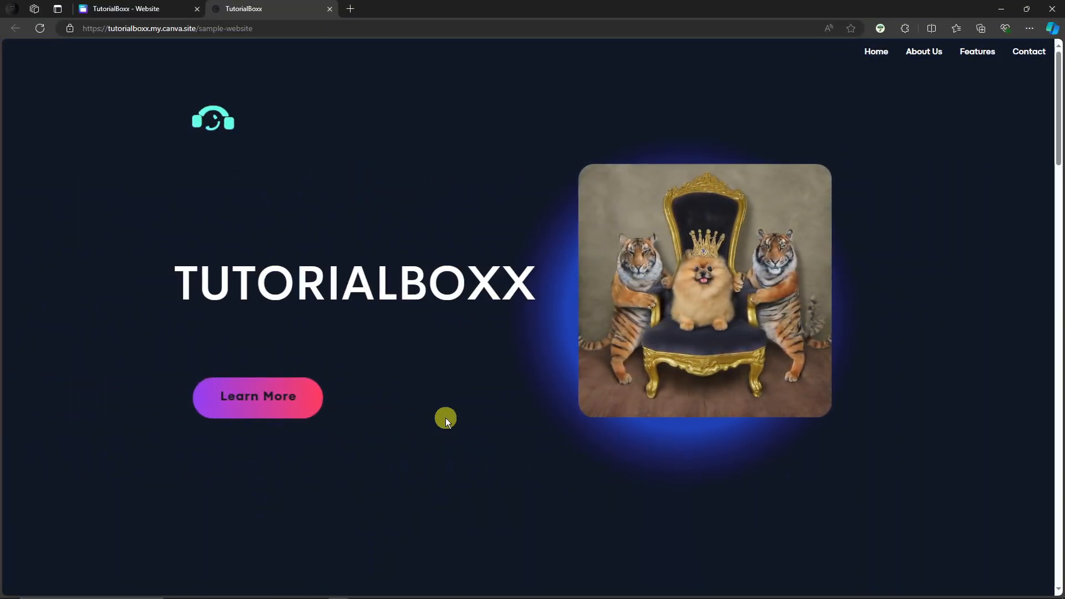
Step: Test the live website's About Us, Features, Contact and Home navigation links
scroll(444, 418, "down", 8)
scroll(446, 417, "up", 10)
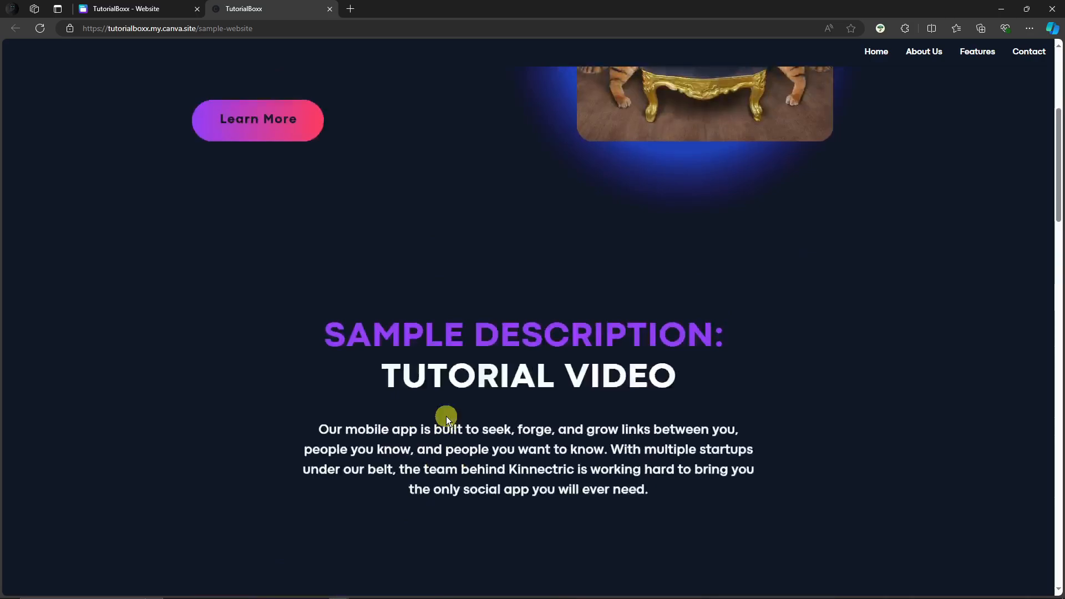
left_click(922, 51)
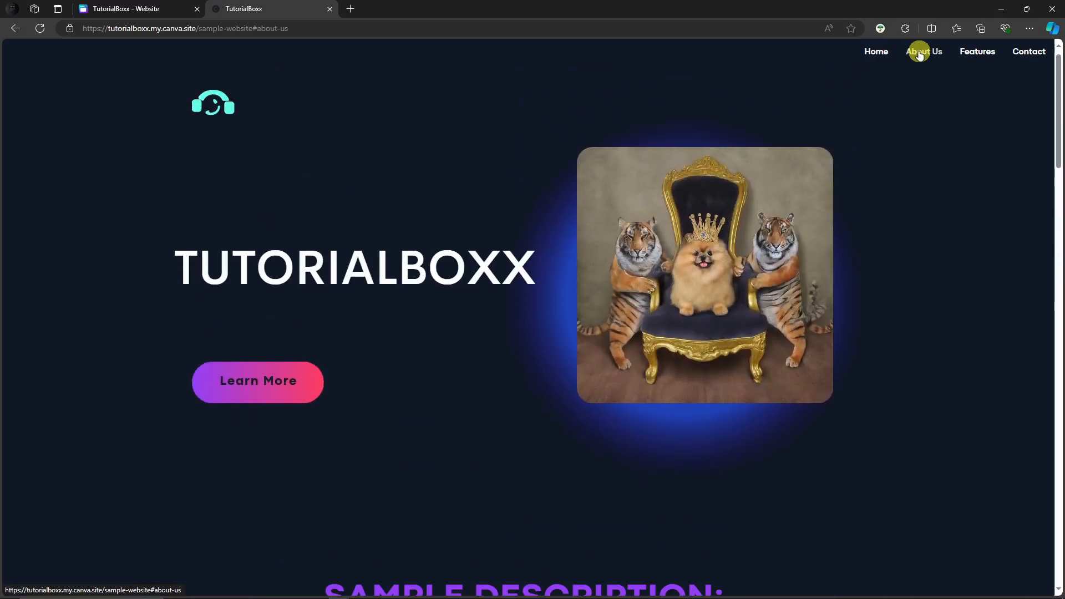
left_click(981, 53)
left_click(1029, 51)
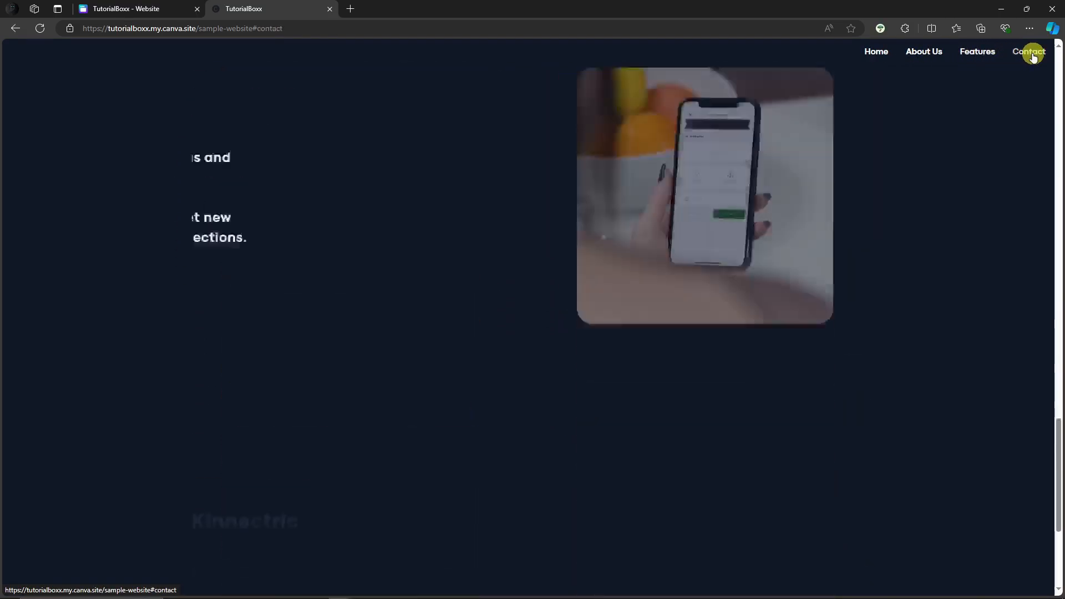
left_click(883, 56)
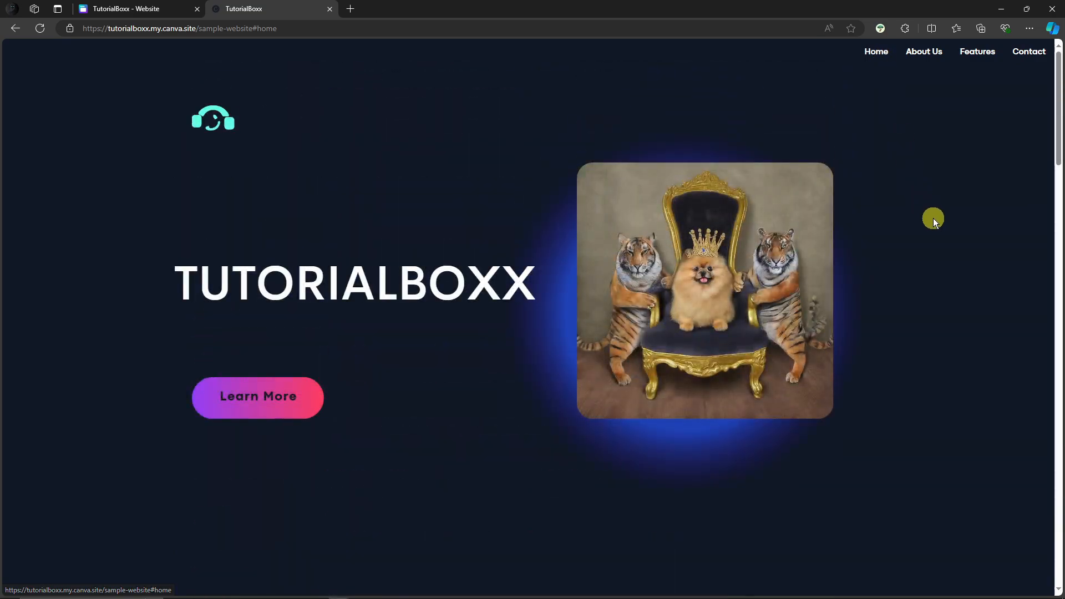
Step: Look through the whole published page down to the contact section and back up to the Home section
scroll(936, 269, "down", 10)
scroll(938, 270, "down", 15)
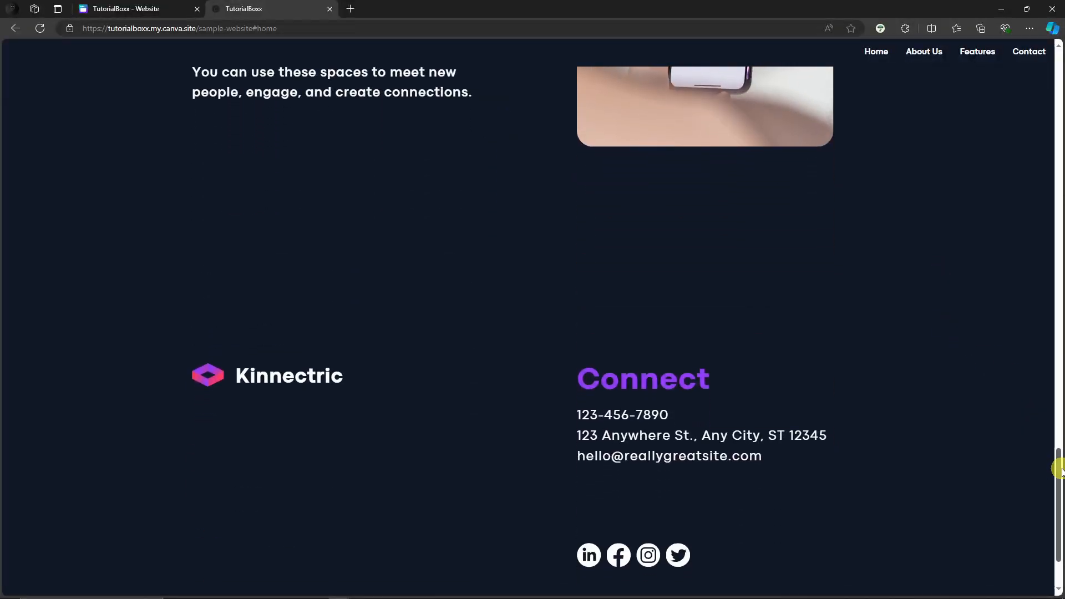
left_click_drag(1058, 466, 1059, 66)
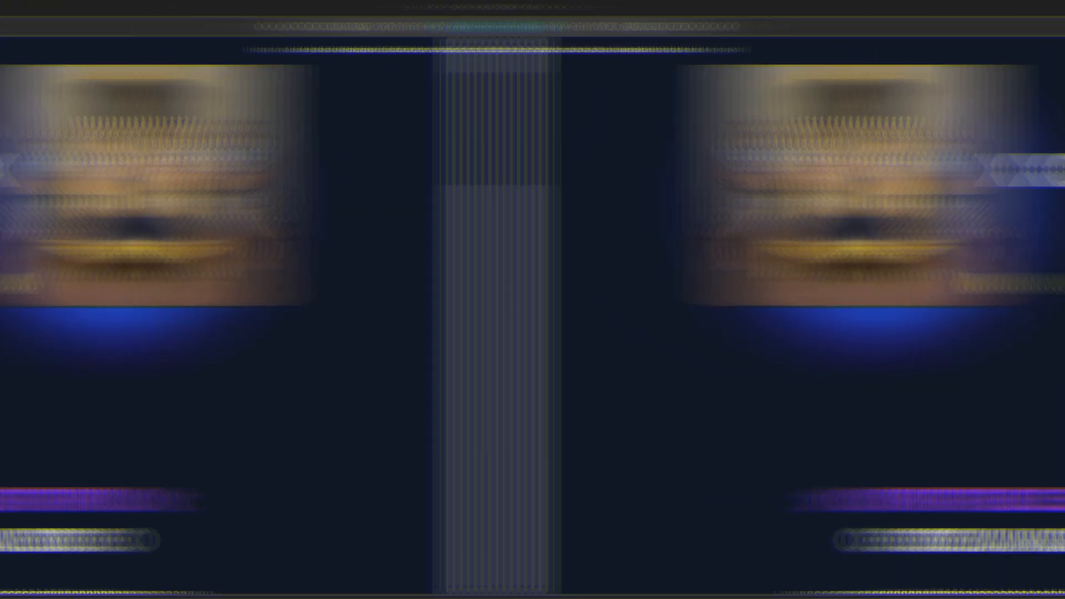
scroll(547, 285, "up", 2)
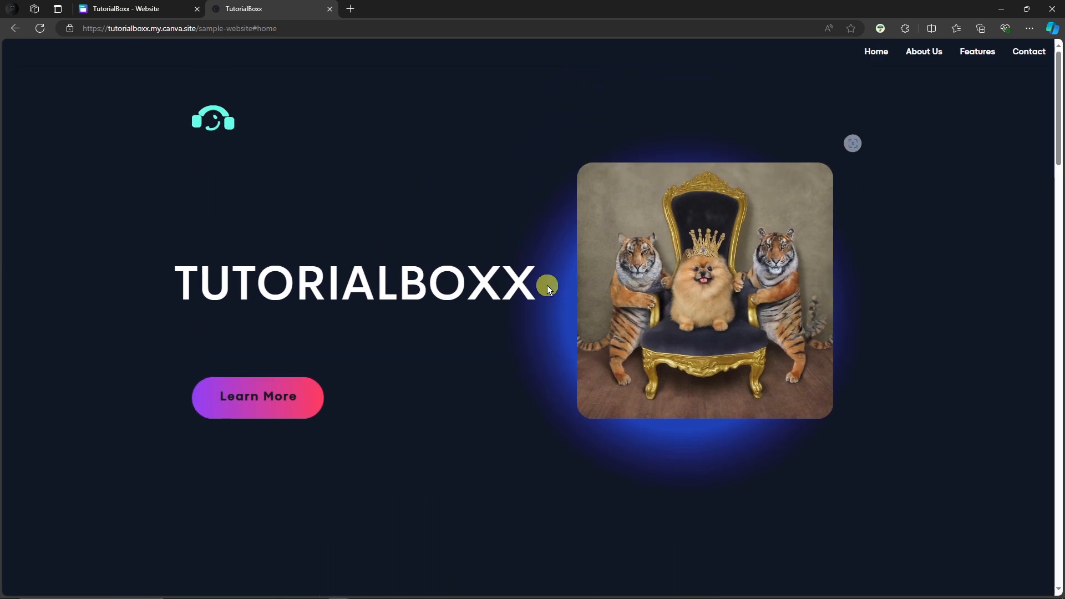
scroll(547, 285, "down", 3)
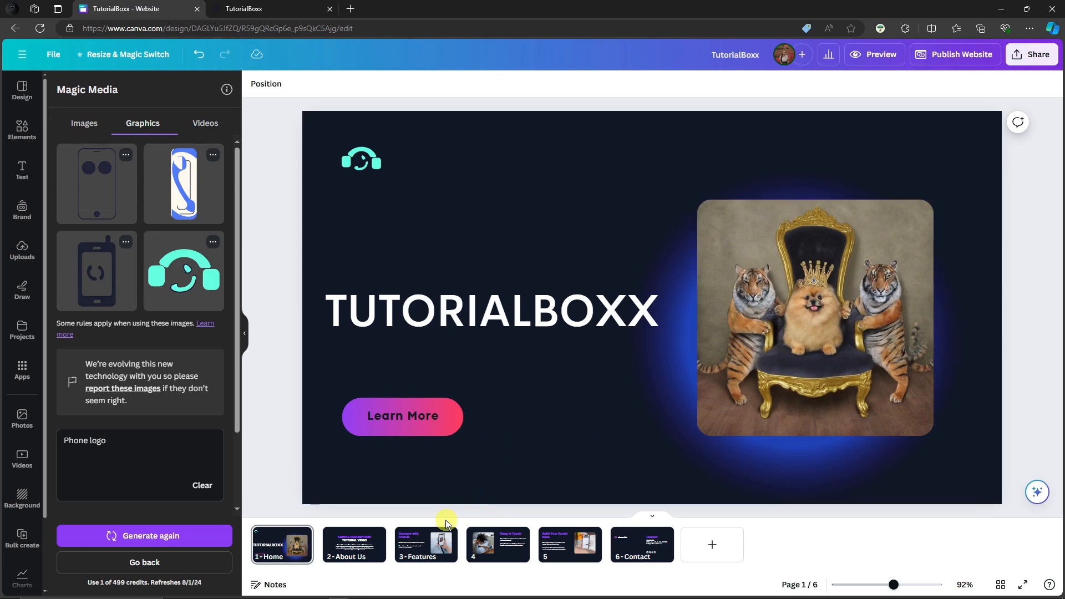
Step: In the Canva editor, replace the "TUTORIALBOXX" heading on the Home page with "SAMPLE" and deselect it
left_click(544, 321)
double_click(568, 305)
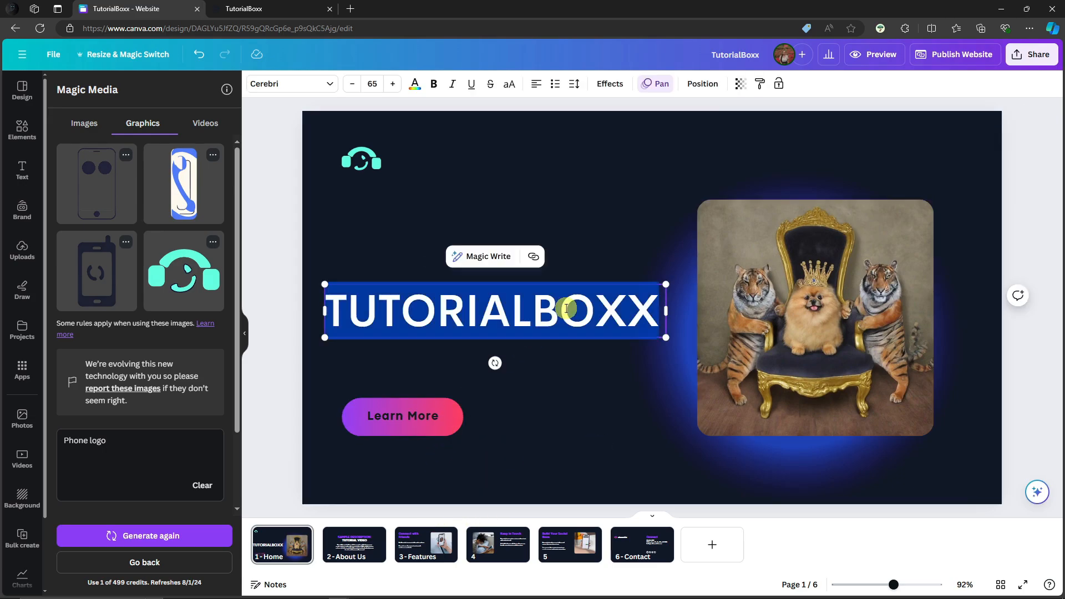
type("SAMPLE")
left_click(280, 145)
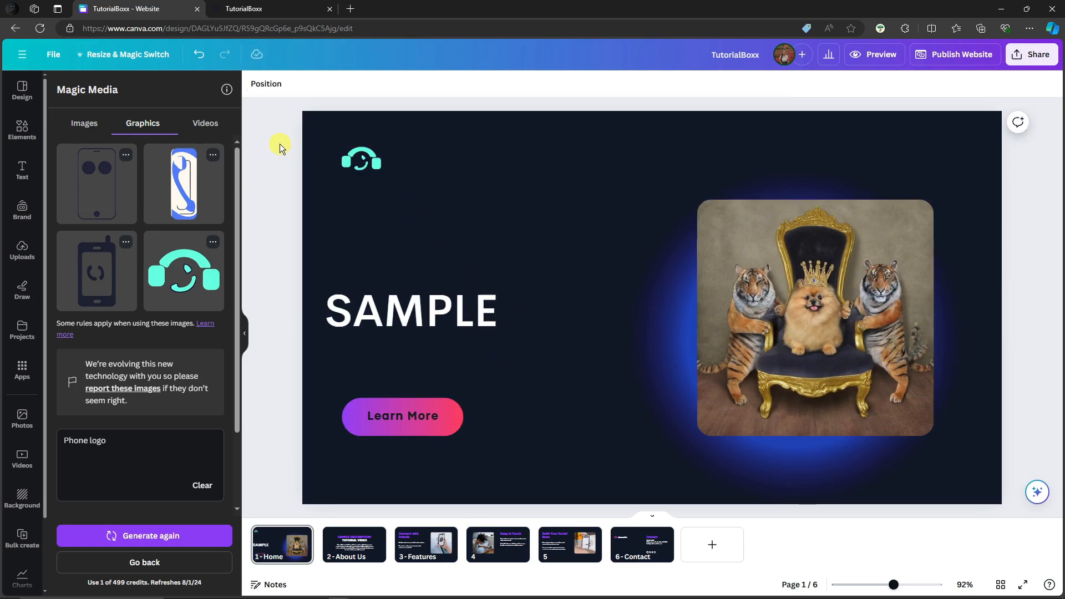
Step: Try changing the website URL's path to "home" in the publish settings
left_click(945, 55)
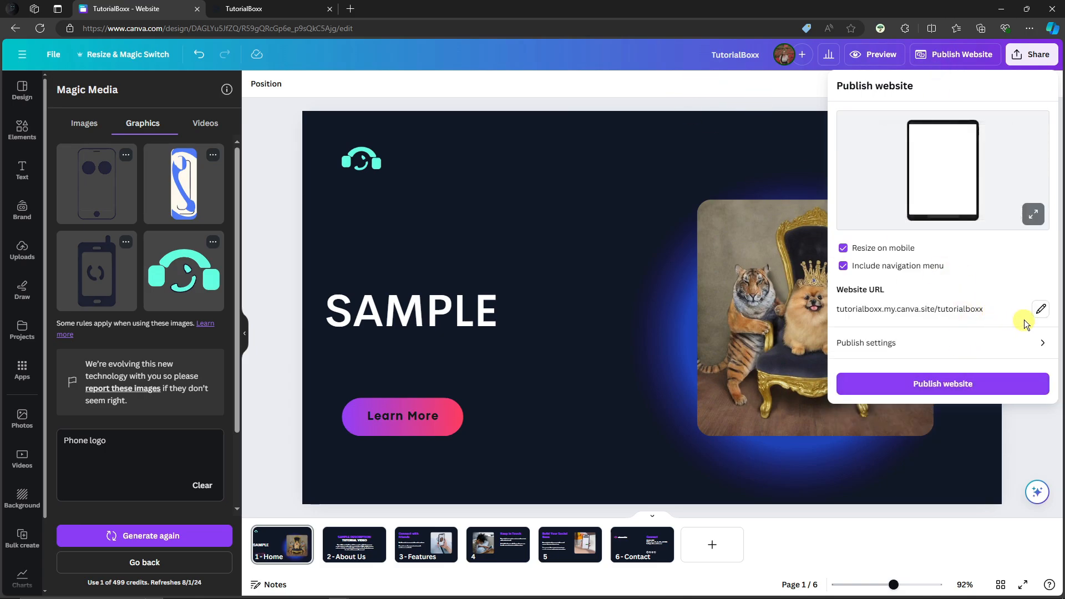
left_click(1039, 312)
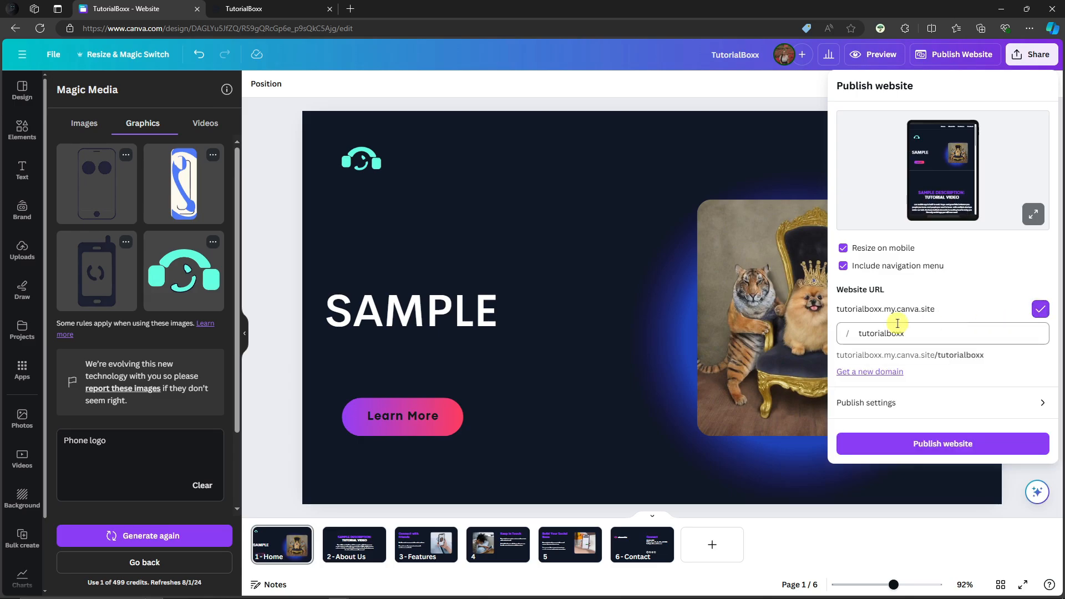
left_click_drag(930, 333, 853, 335)
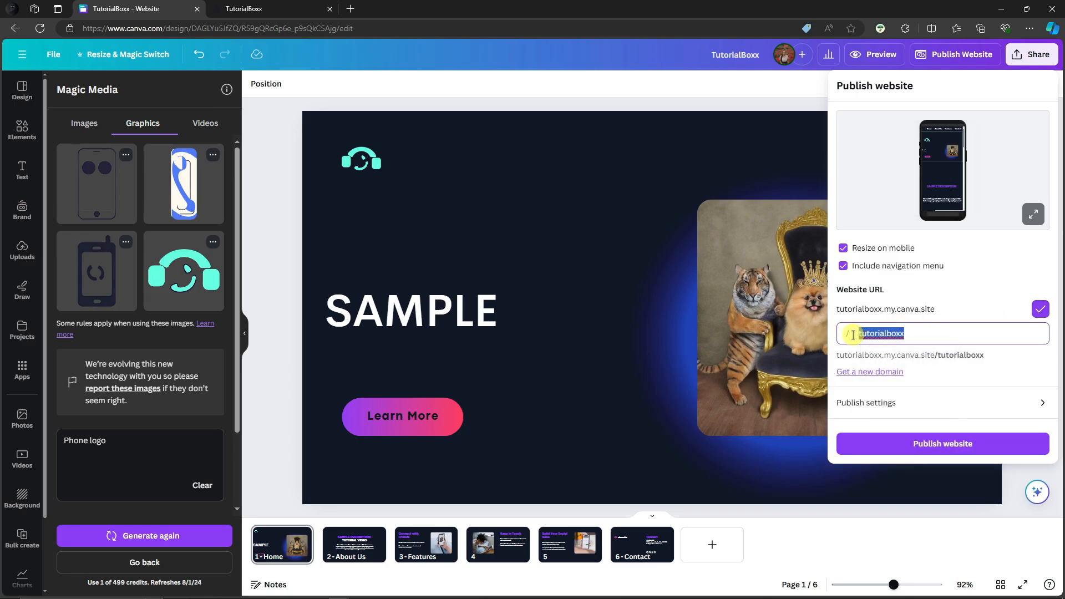
type("home")
Step: Clear the path from the website URL and close the publish settings without publishing
double_click(853, 335)
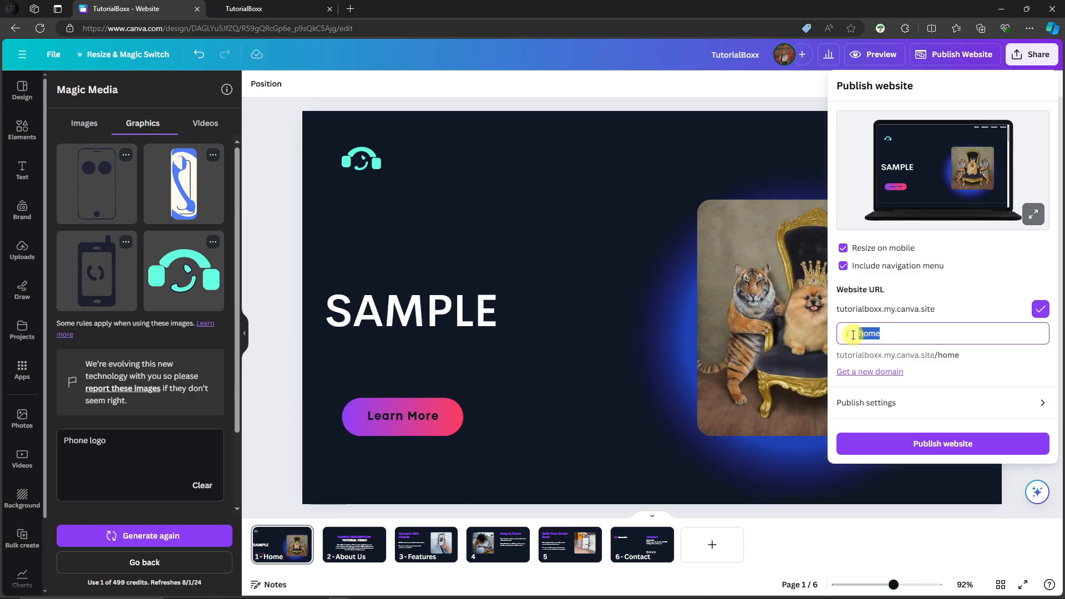
type("lobb")
key("BackSpace")
key("BackSpace")
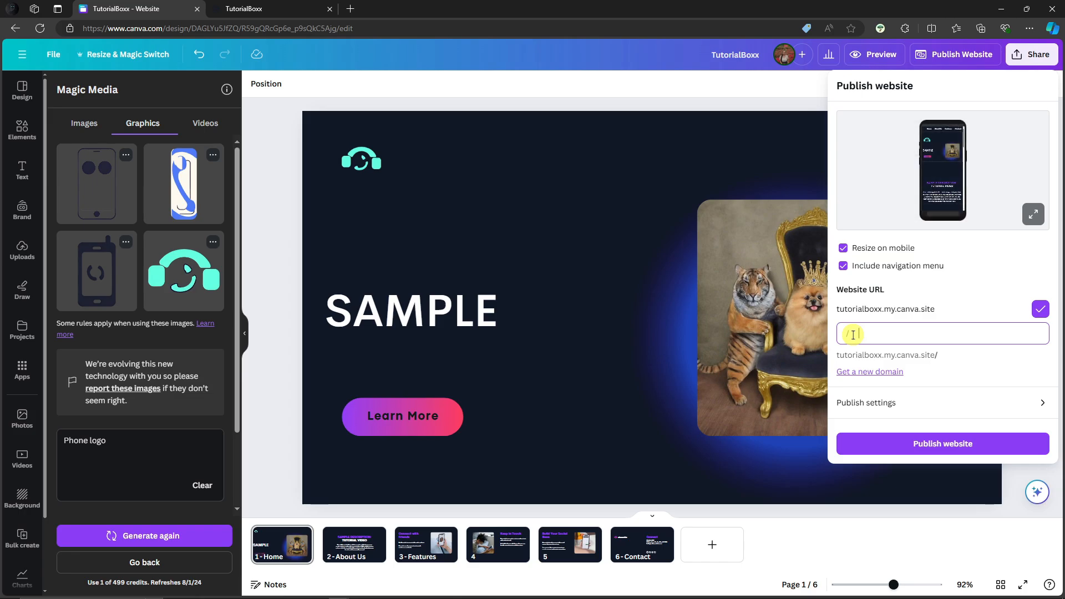
left_click(936, 308)
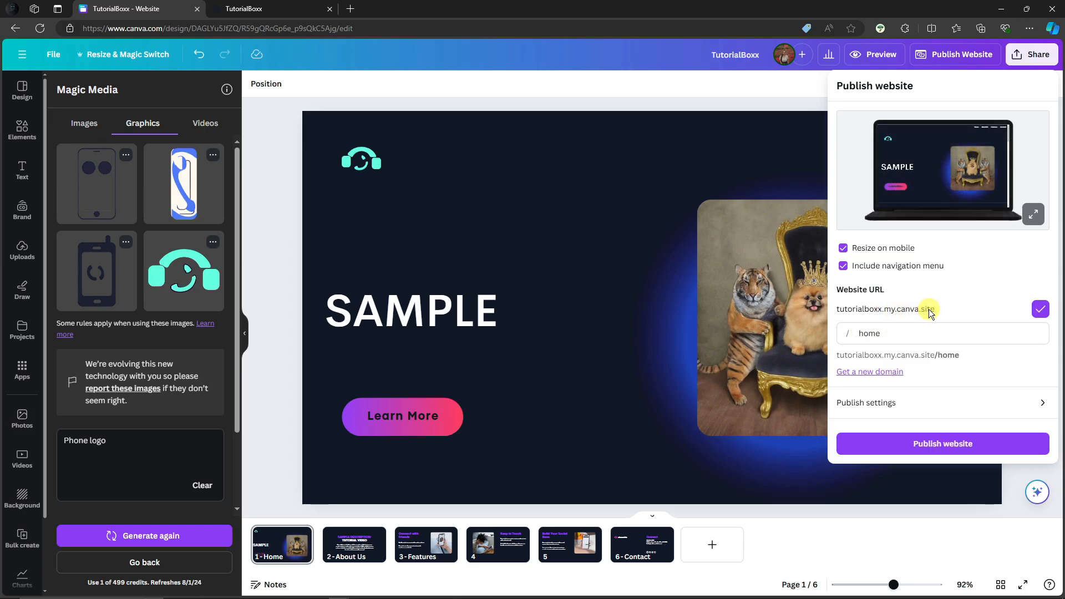
left_click(903, 332)
double_click(869, 332)
key("BackSpace")
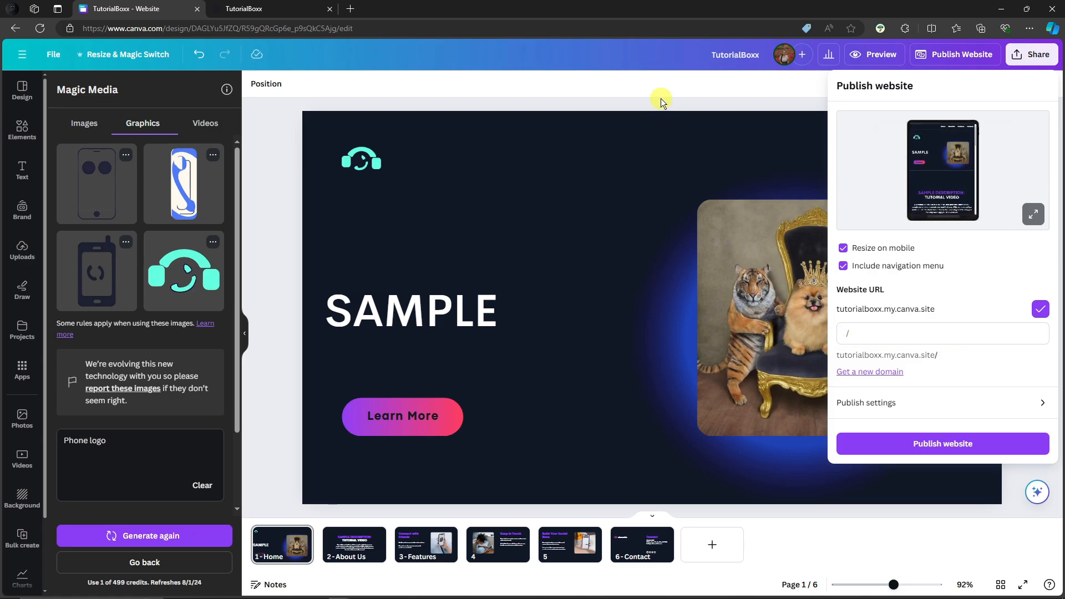
left_click(661, 99)
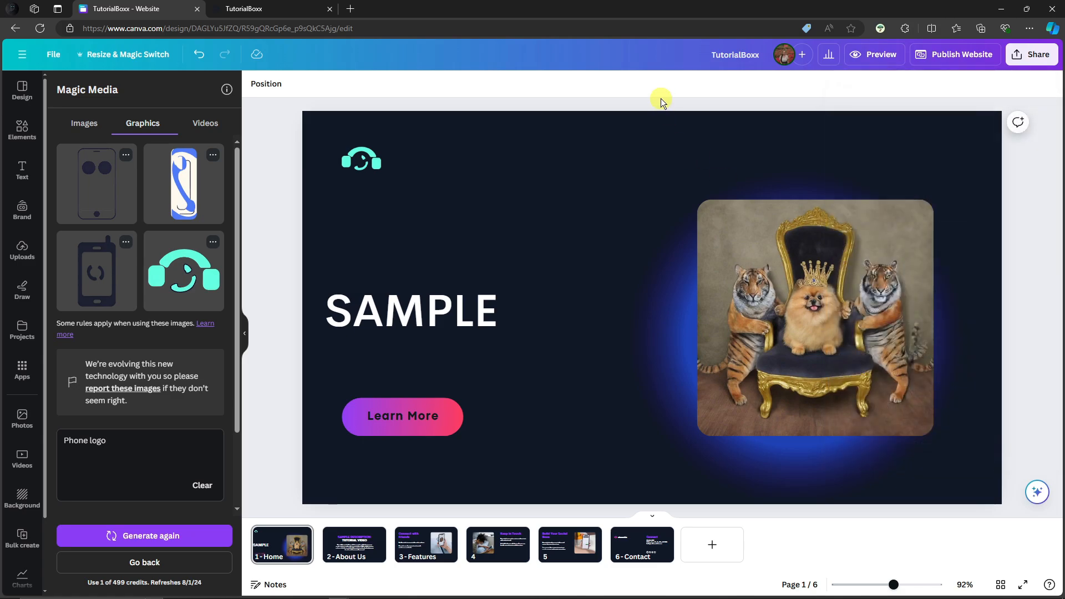
Step: Close the live website's browser tab and view the About Us page in the editor
left_click(329, 8)
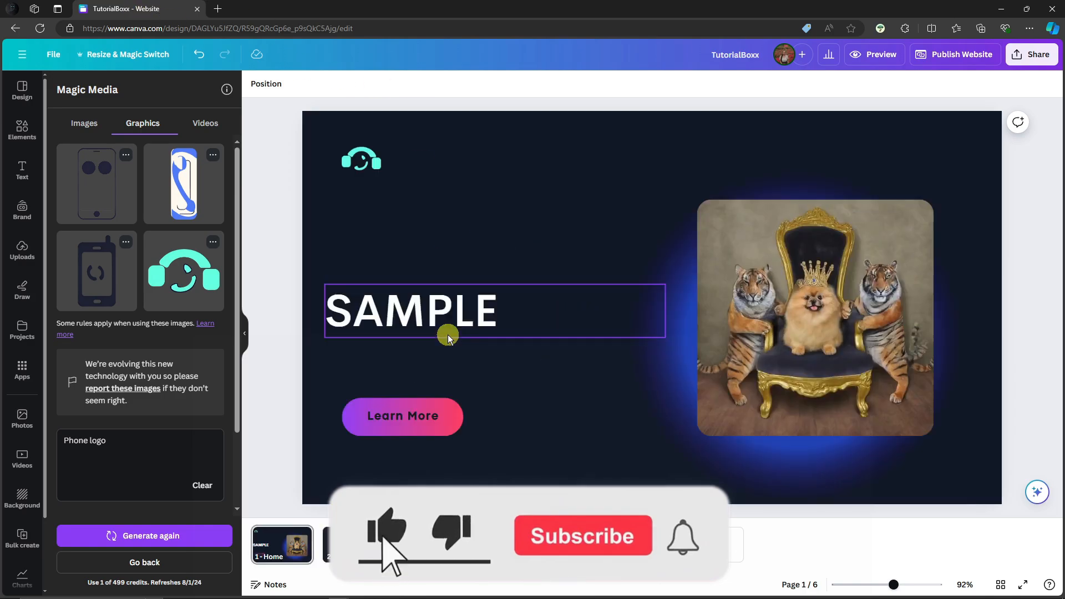
scroll(450, 330, "down", 1)
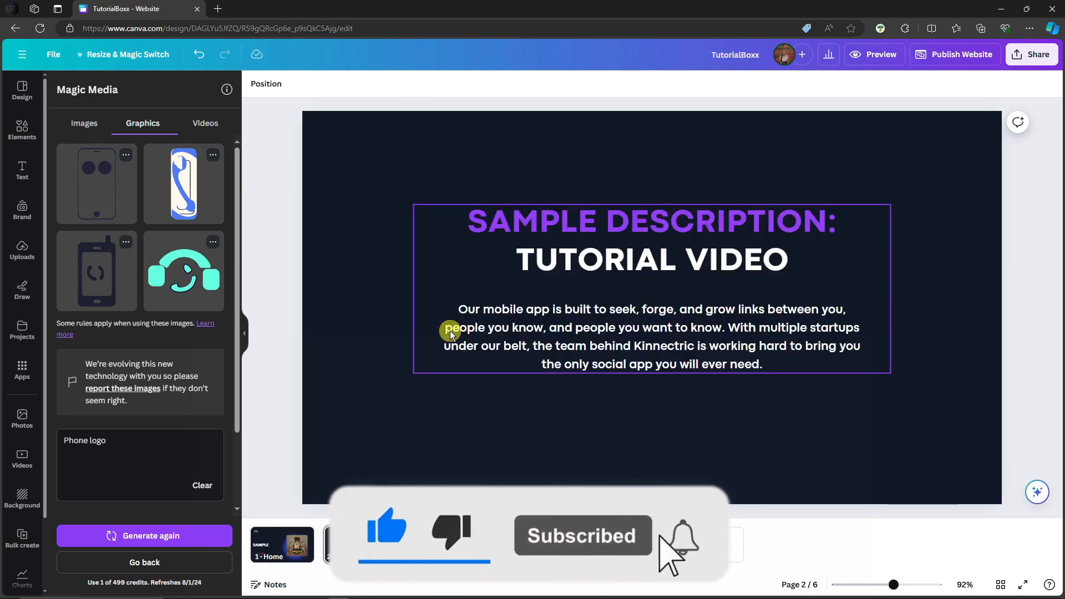